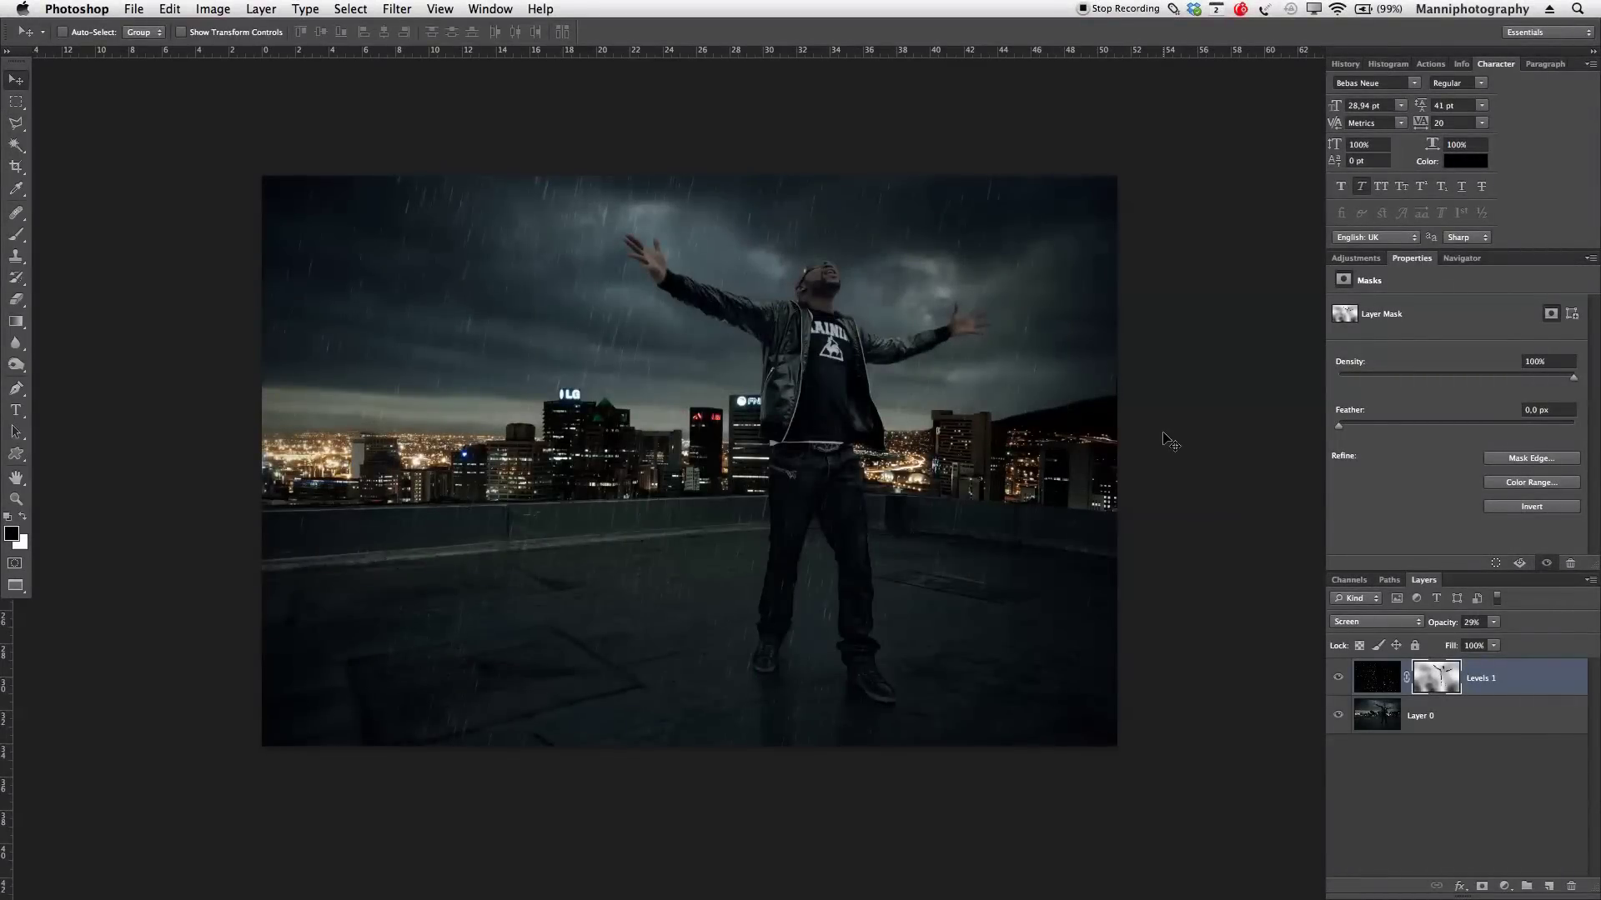
Compare the photo with and without the Levels 1 rain layer, leaving that layer hidden.
left_click(1338, 678)
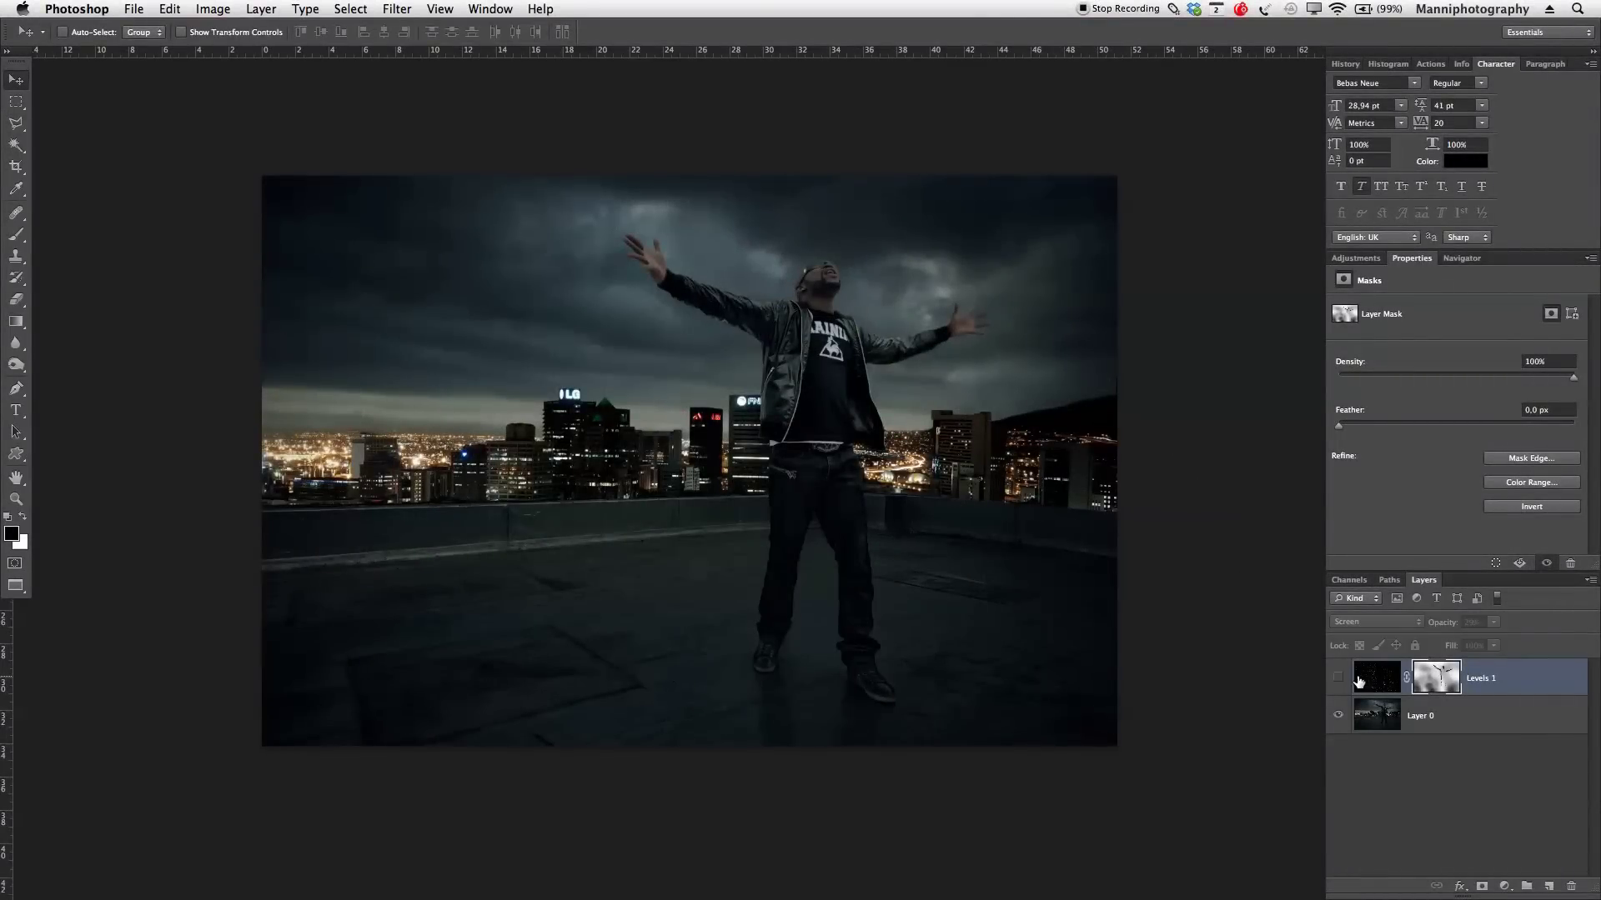
left_click(1339, 680)
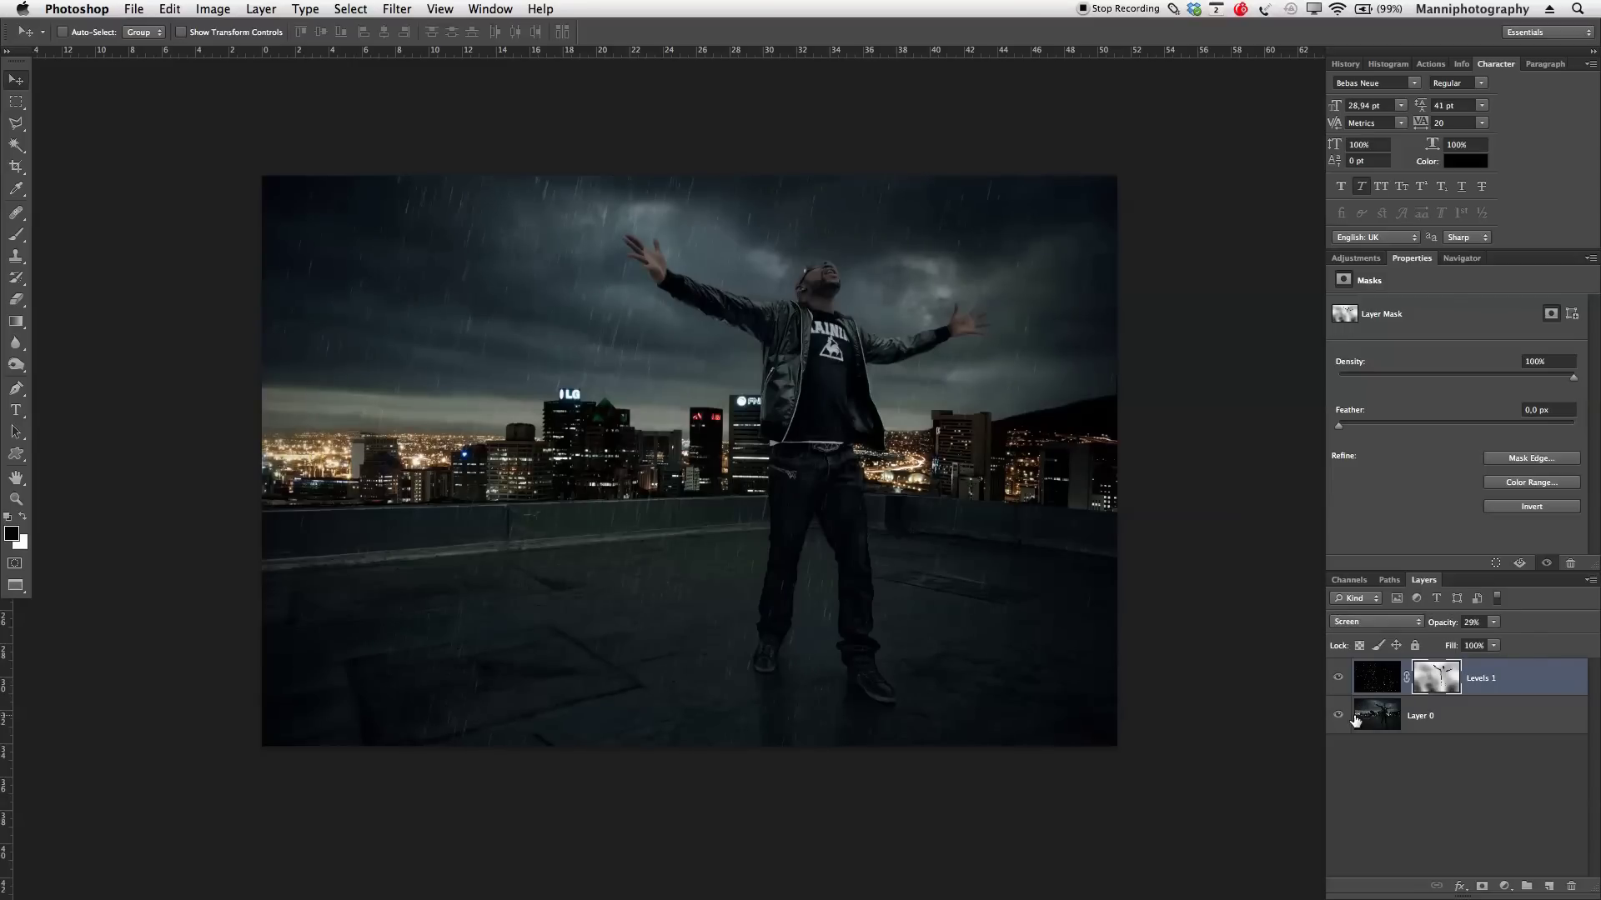
left_click(1339, 682)
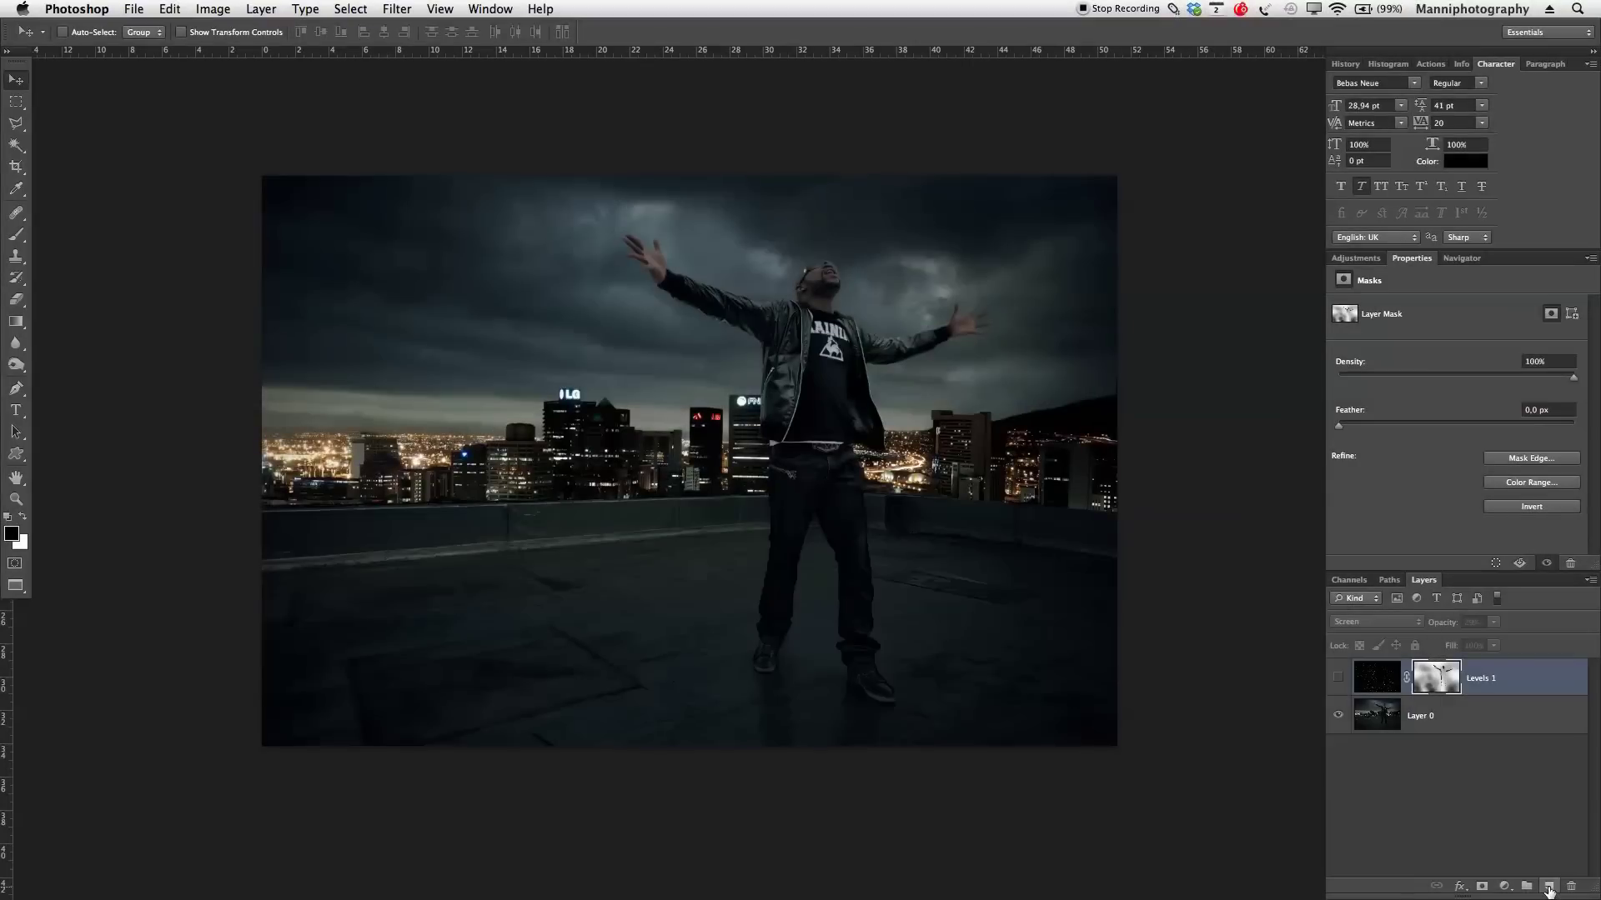
Add a new layer above Levels 1 and fill its whole canvas area with black in Normal mode at 100% opacity.
left_click(1547, 887)
key("x")
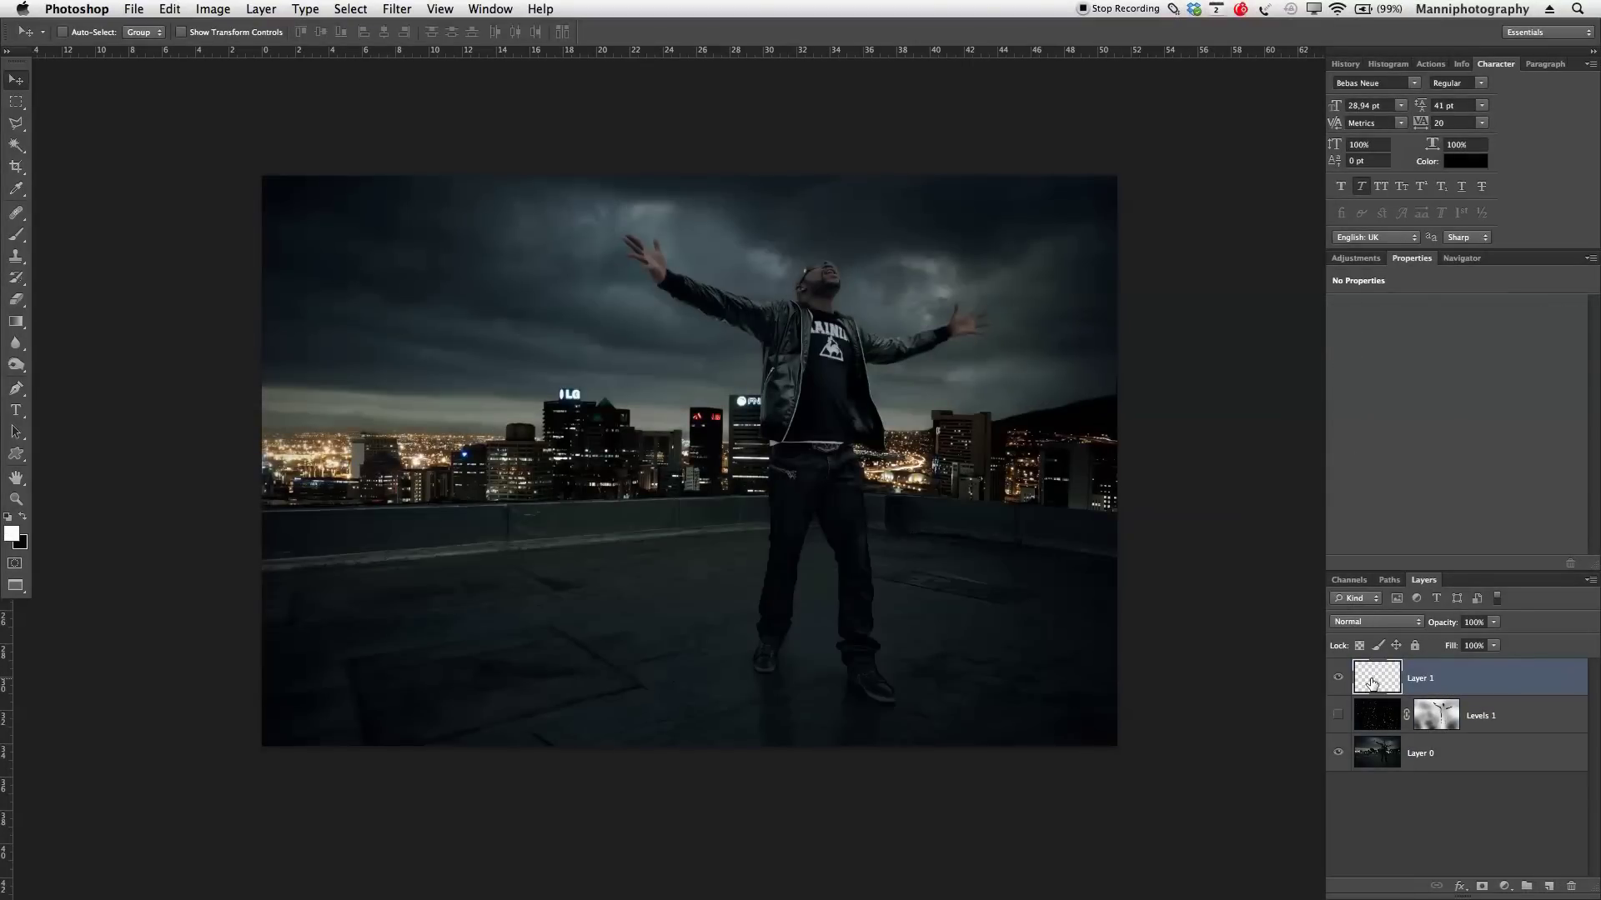
left_click(16, 101)
left_click_drag(215, 200, 288, 382)
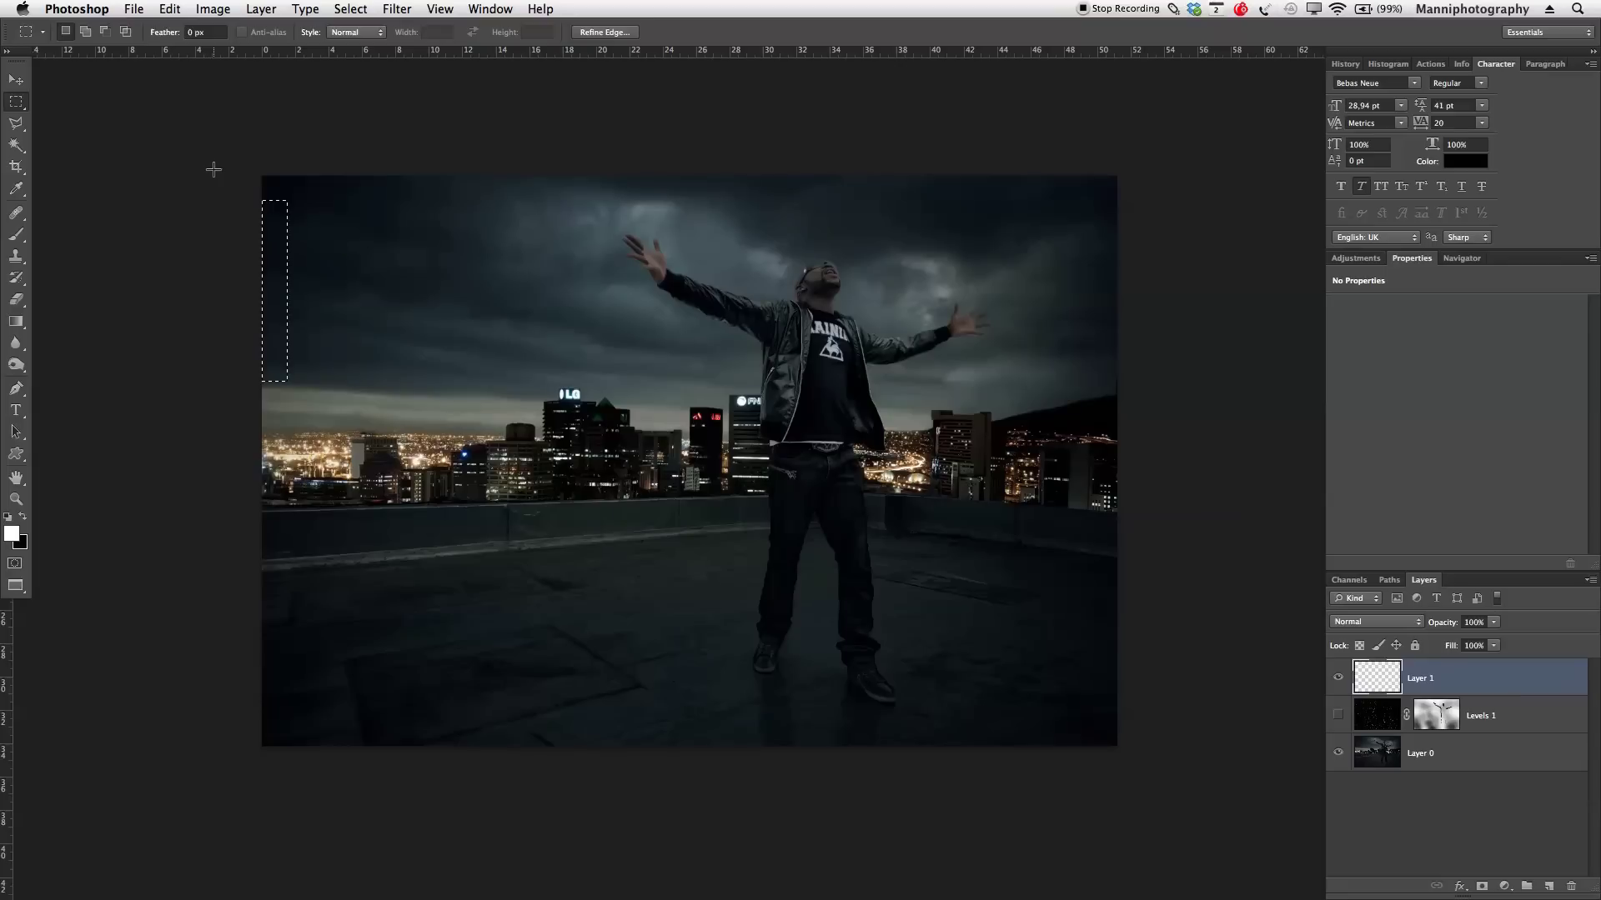
key("super+a")
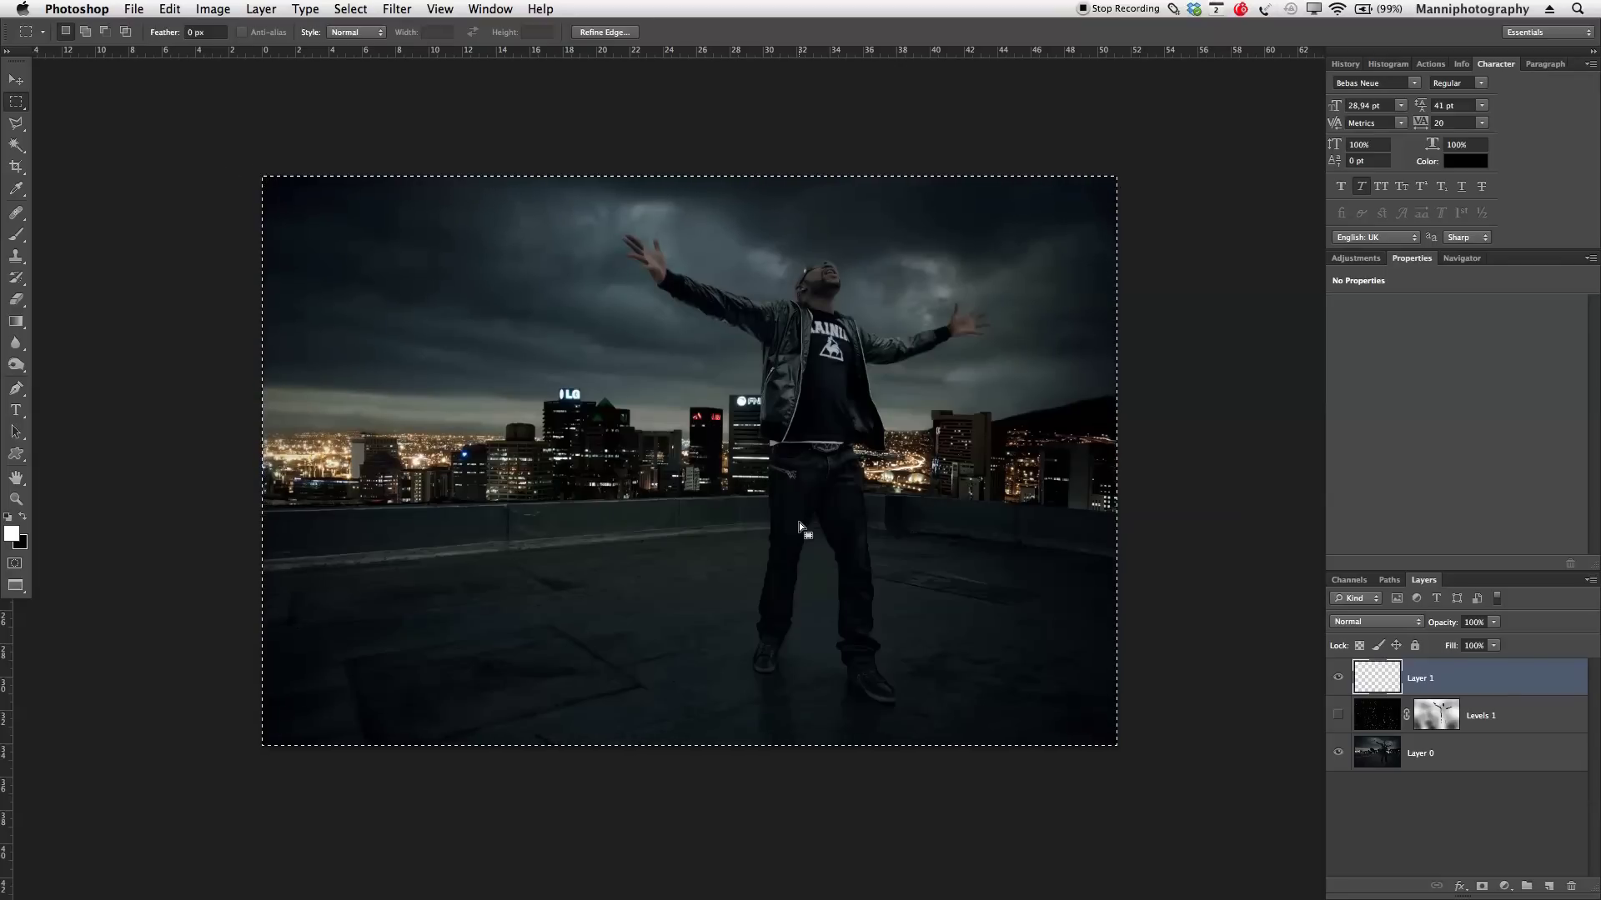
right_click(710, 400)
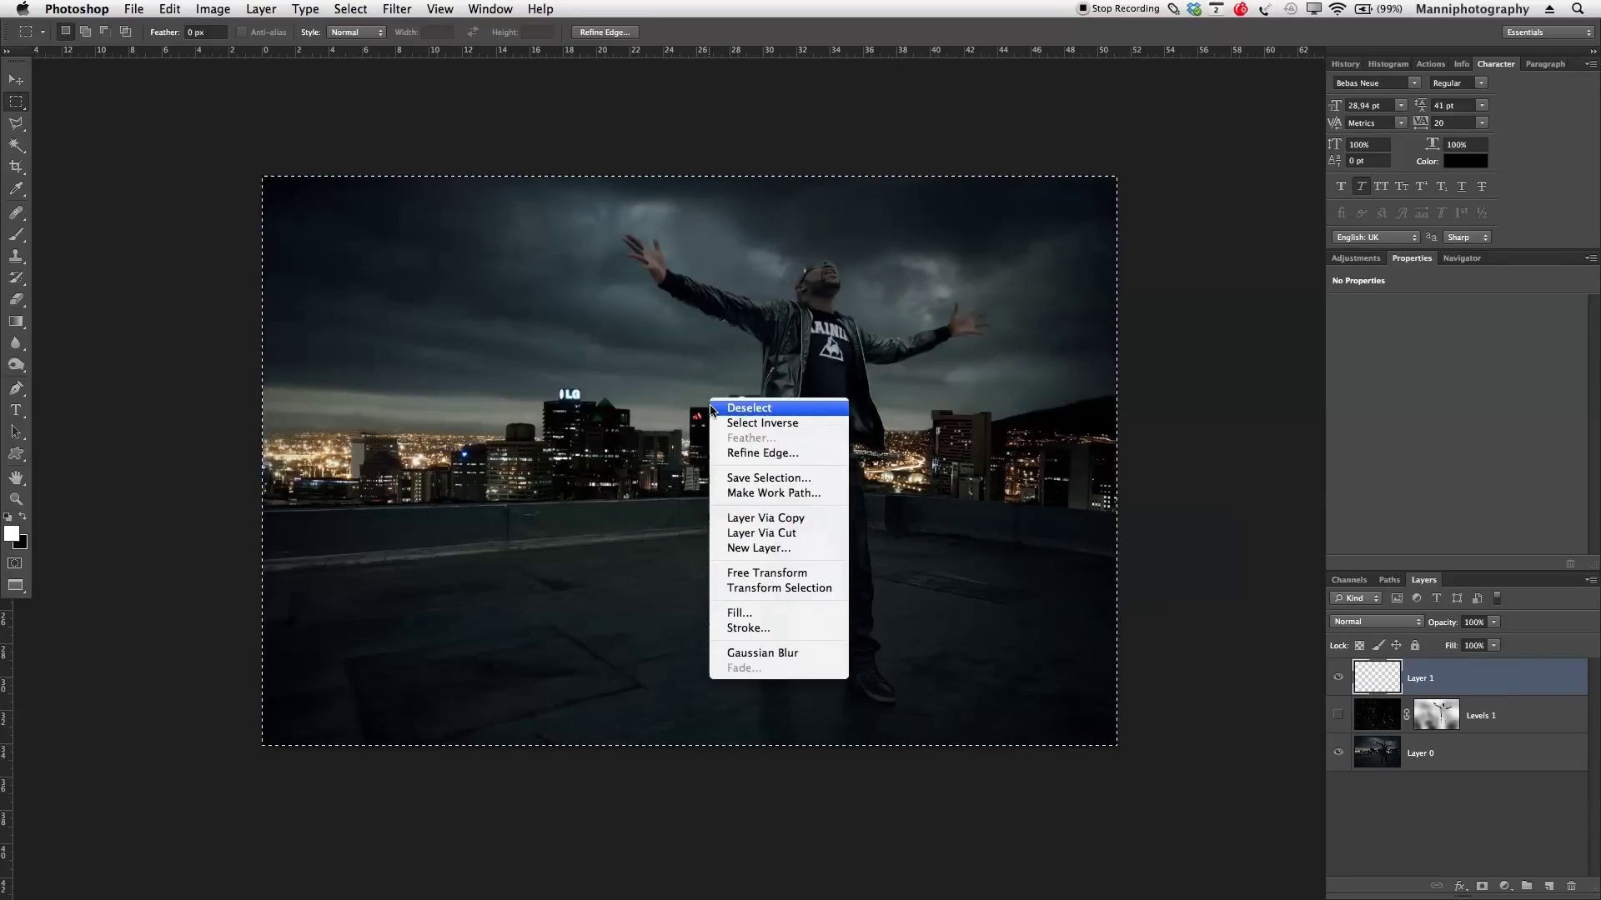
left_click(760, 615)
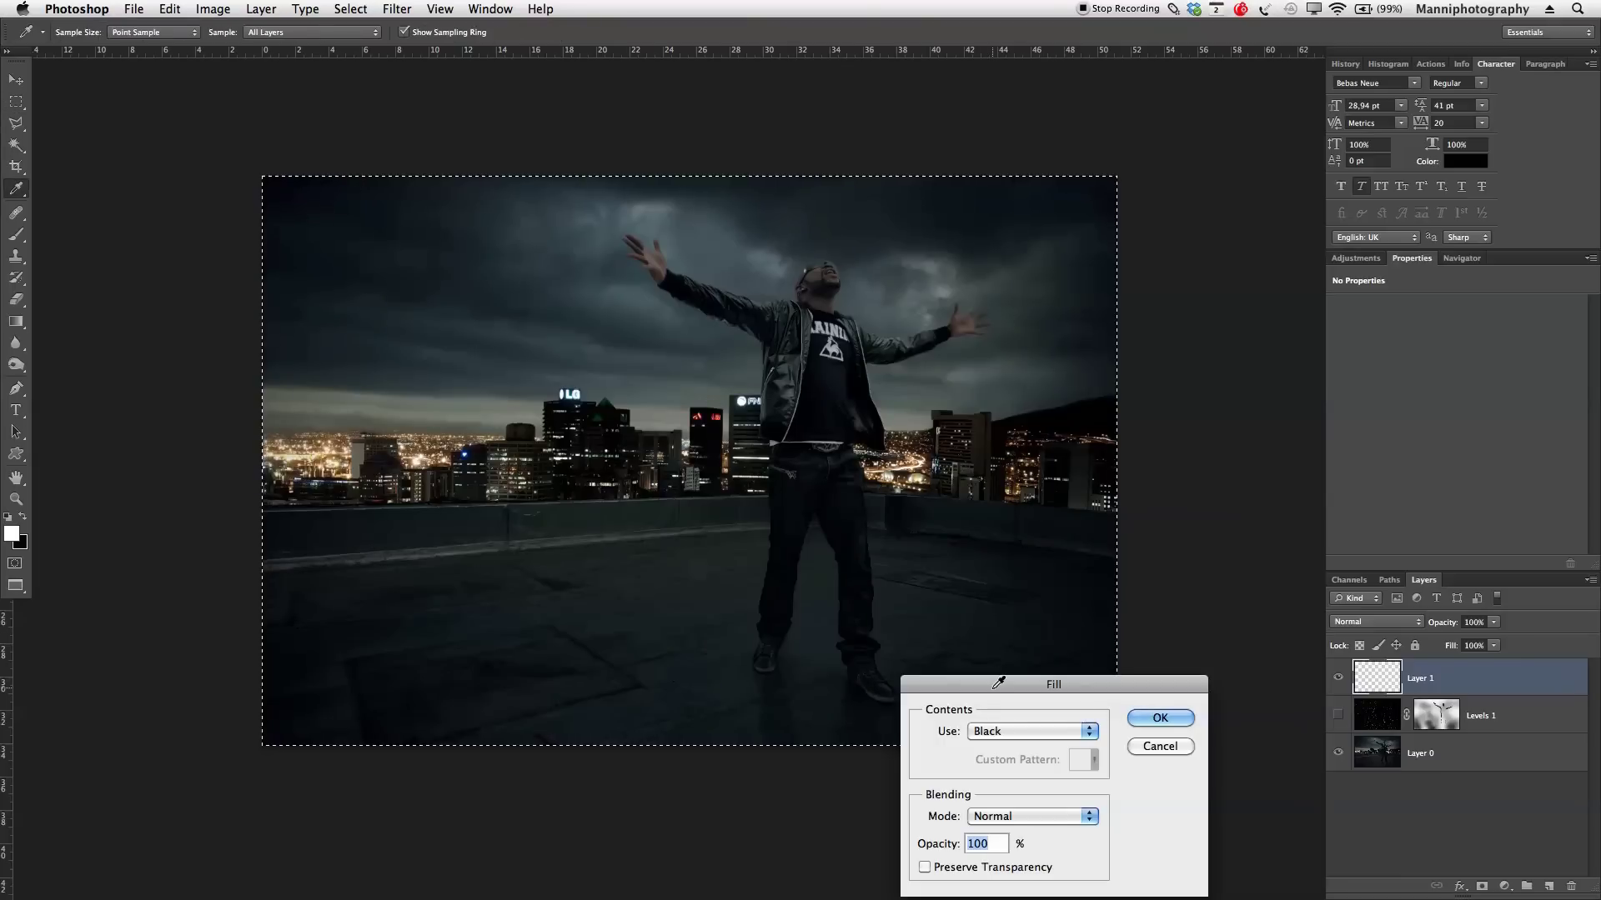
left_click_drag(994, 680, 762, 179)
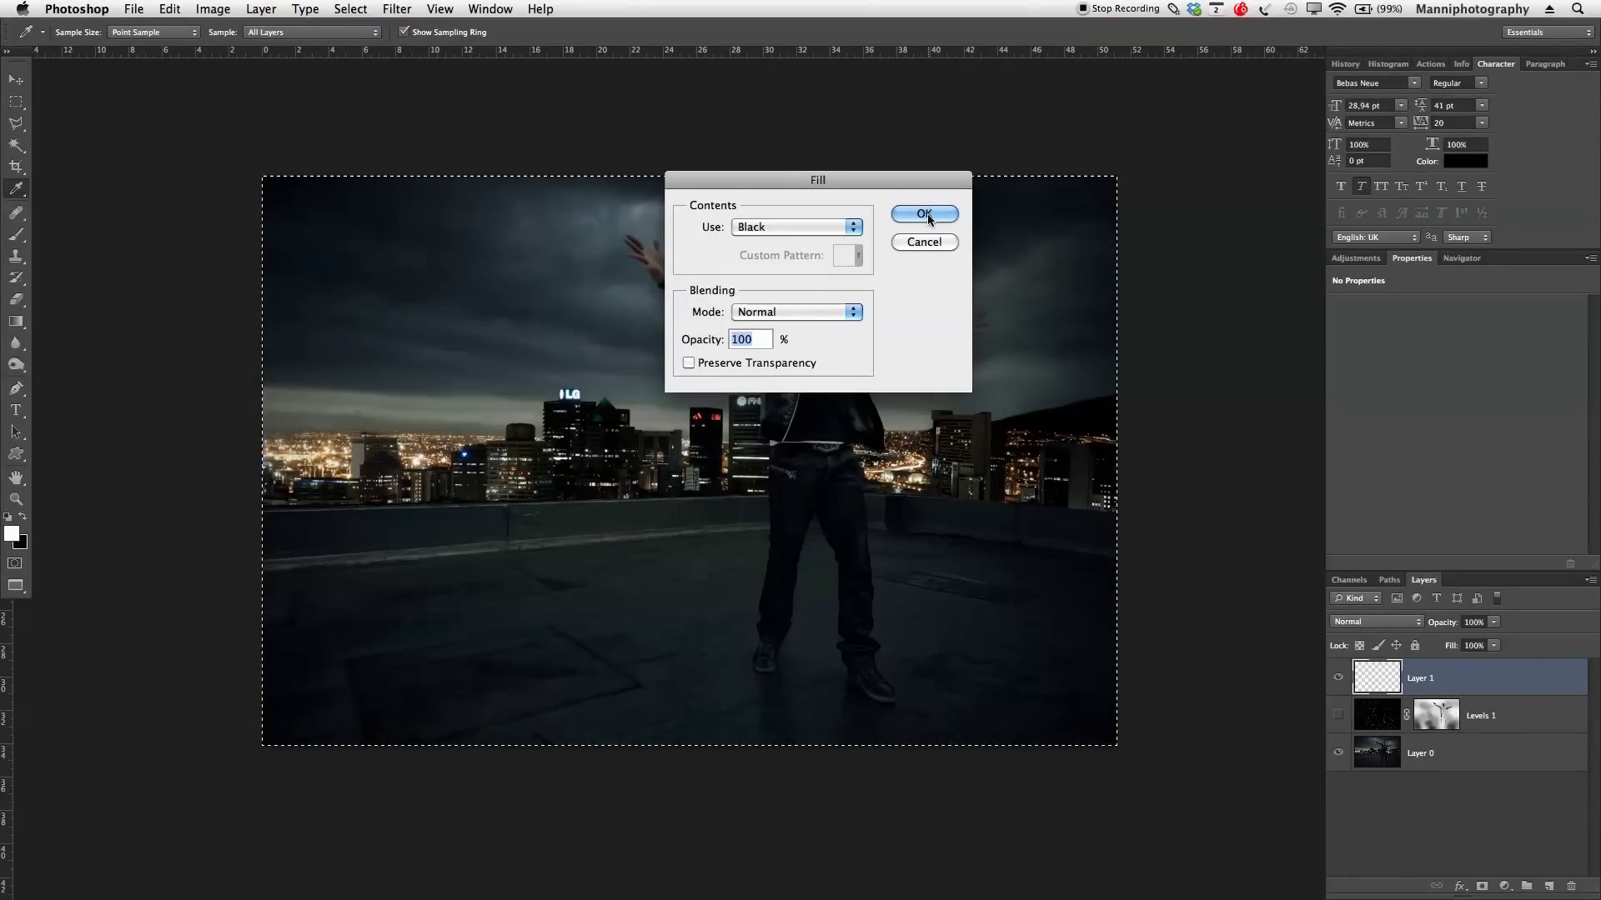
left_click(924, 214)
key("super+d")
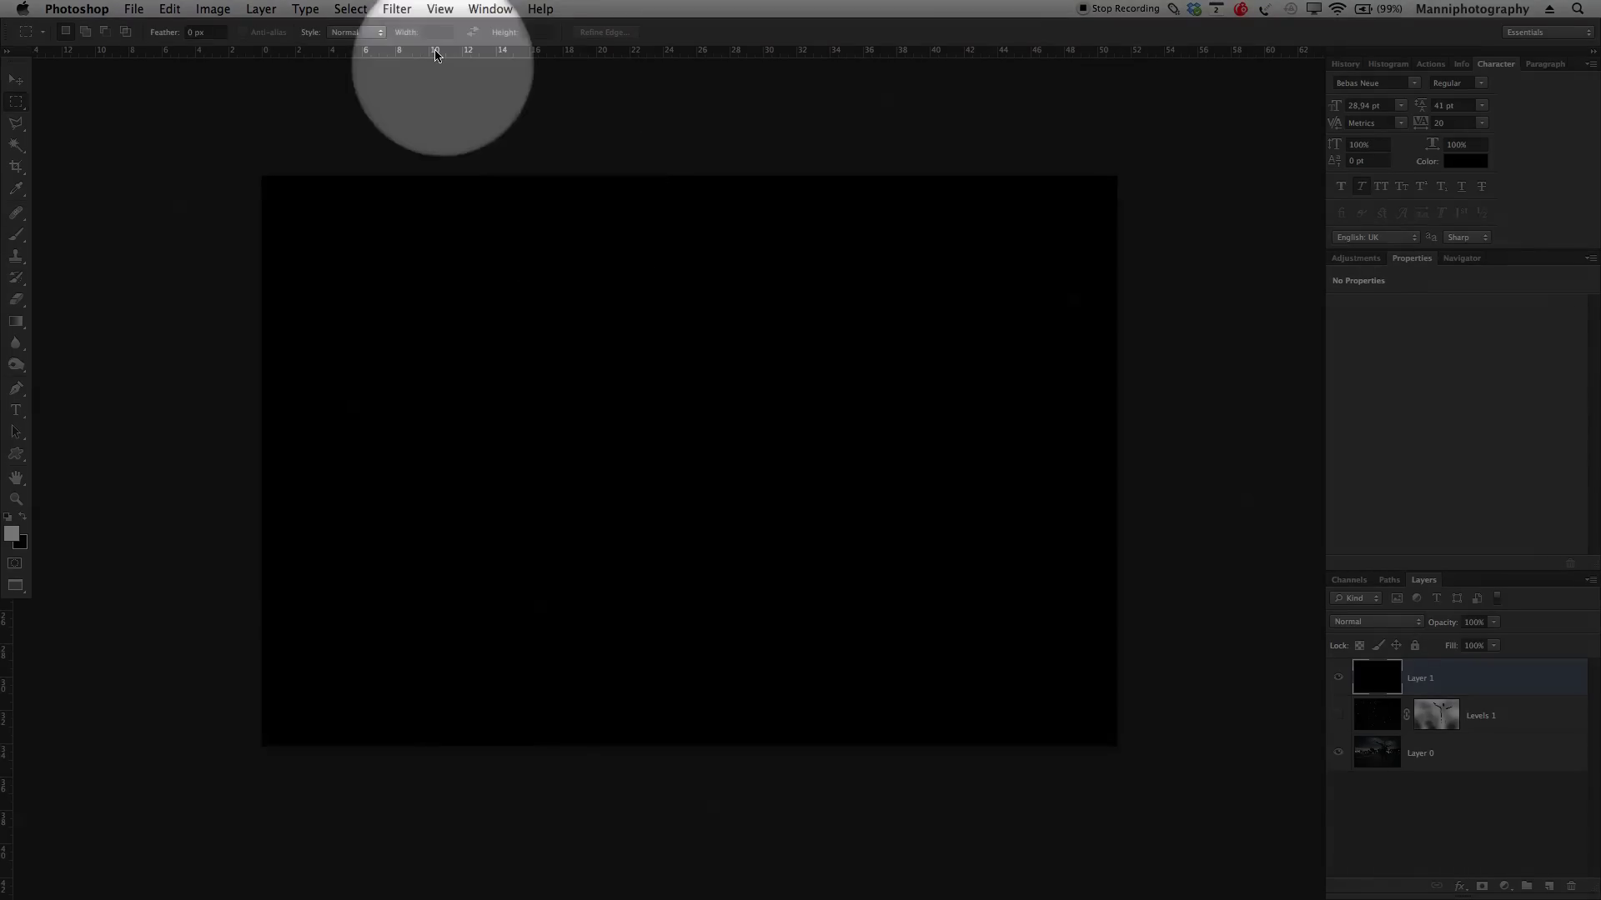
Apply the Add Noise filter to the black layer with an amount of 105%, Gaussian distribution and Monochromatic enabled.
left_click(397, 9)
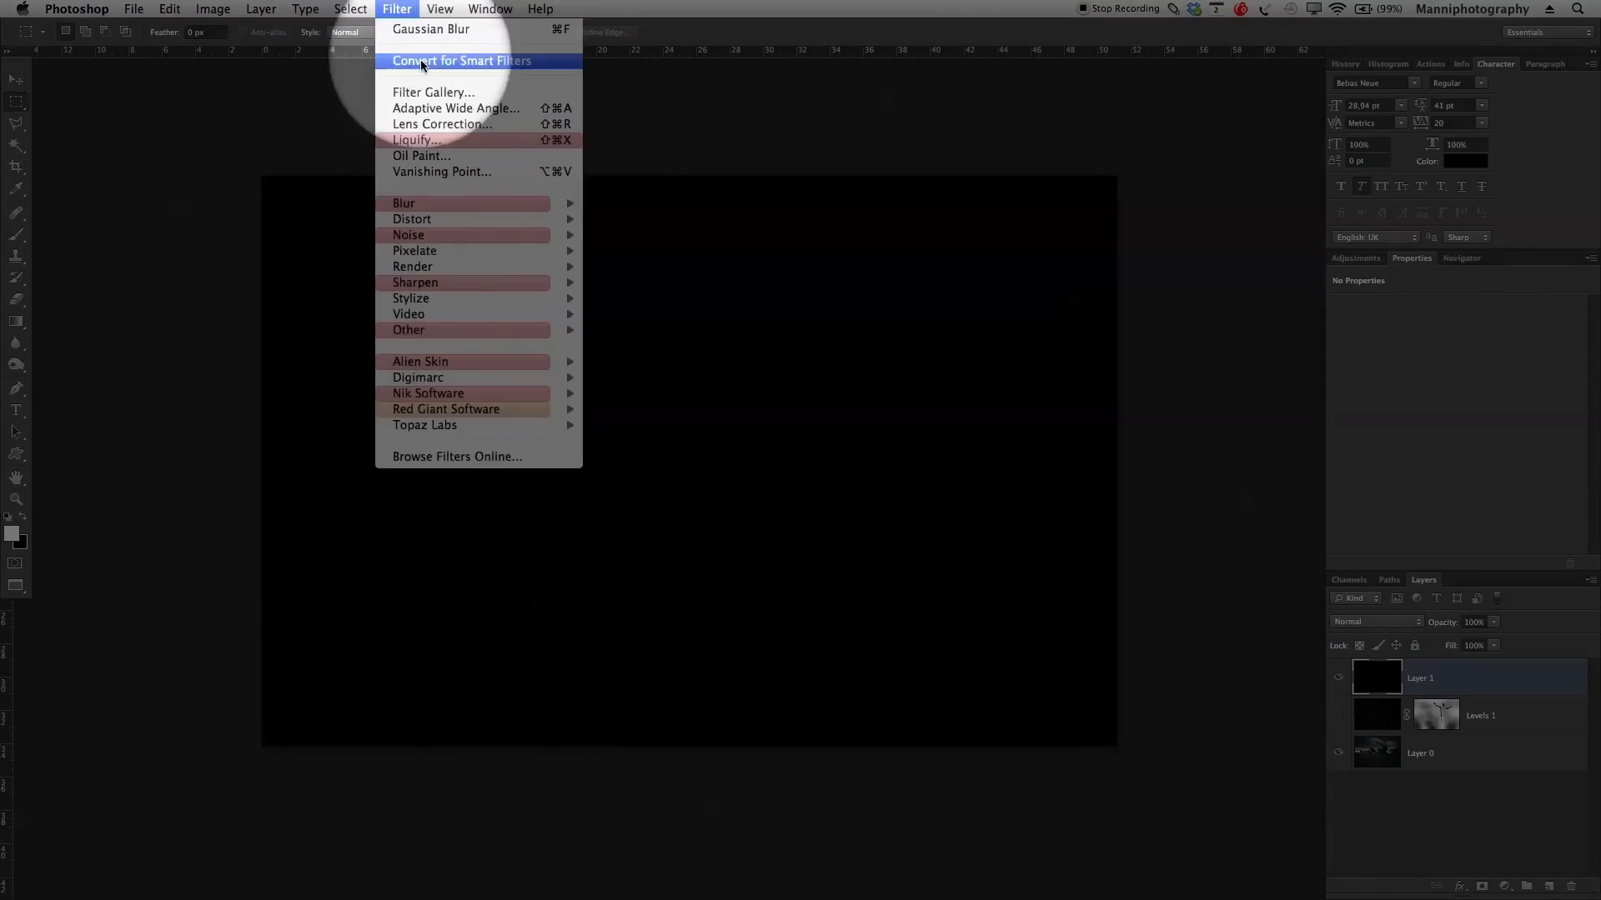
mouse_move(432, 237)
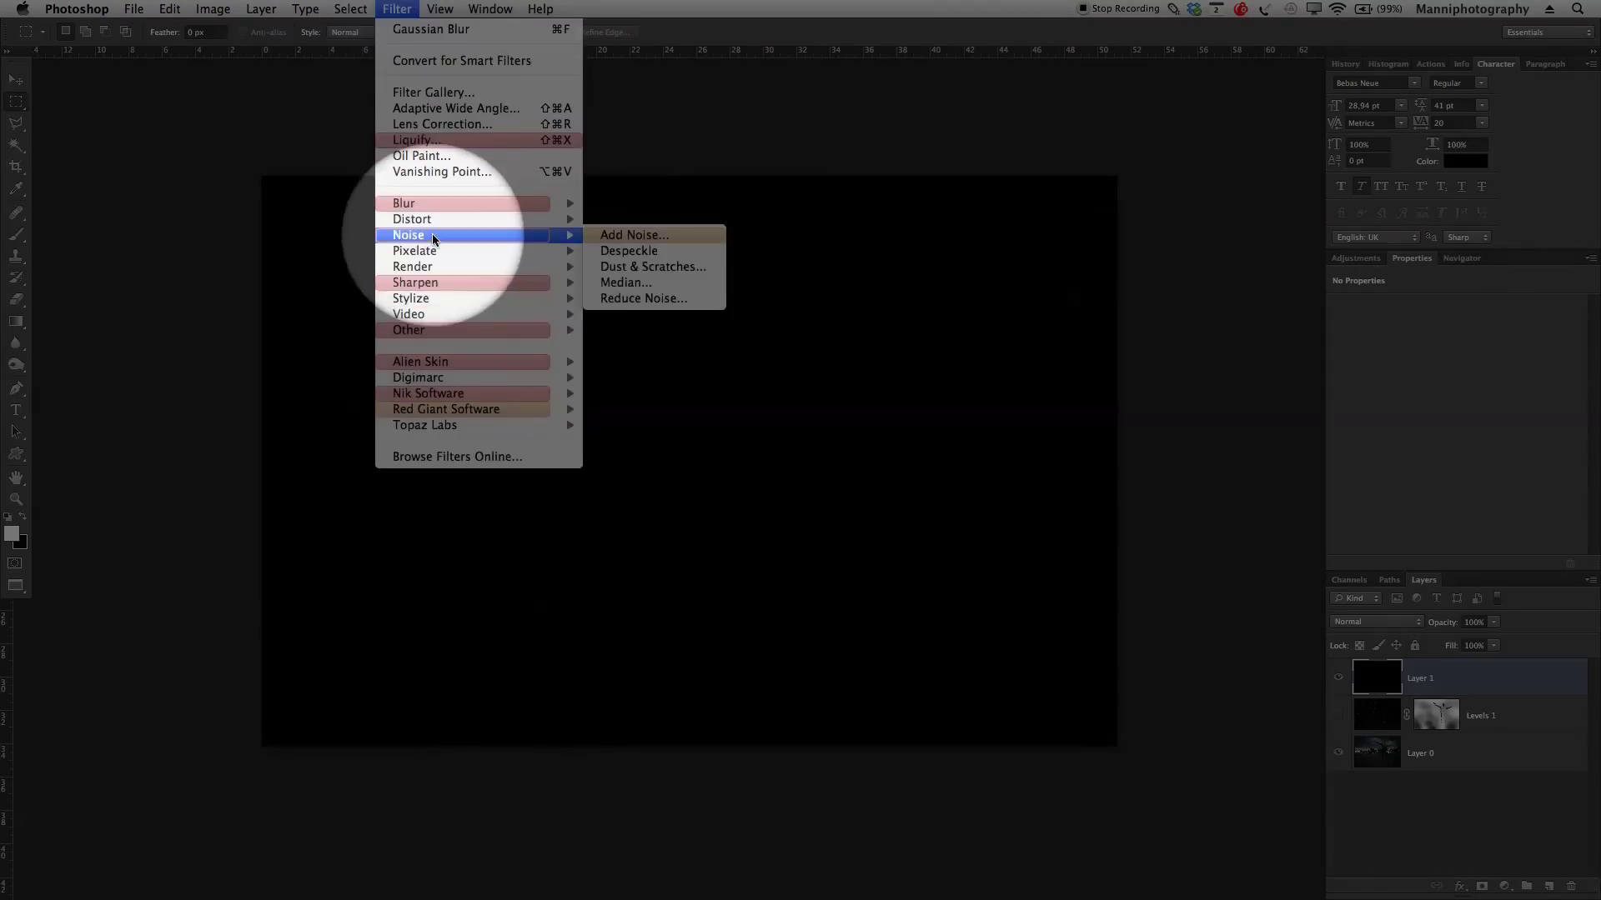
left_click(658, 236)
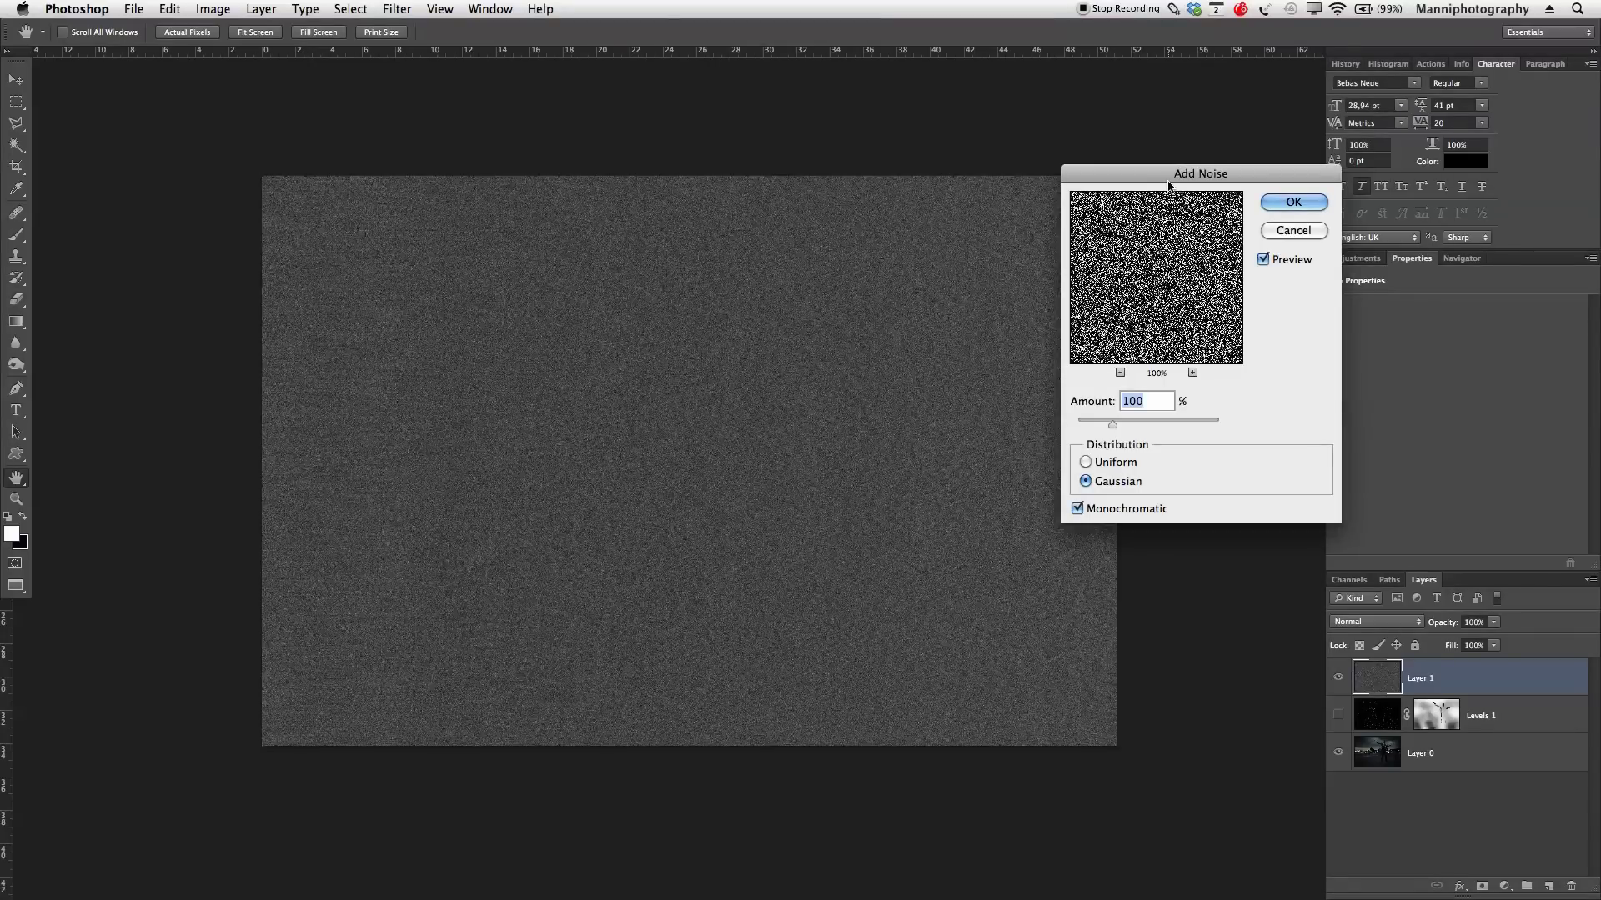
left_click_drag(1168, 178, 1248, 170)
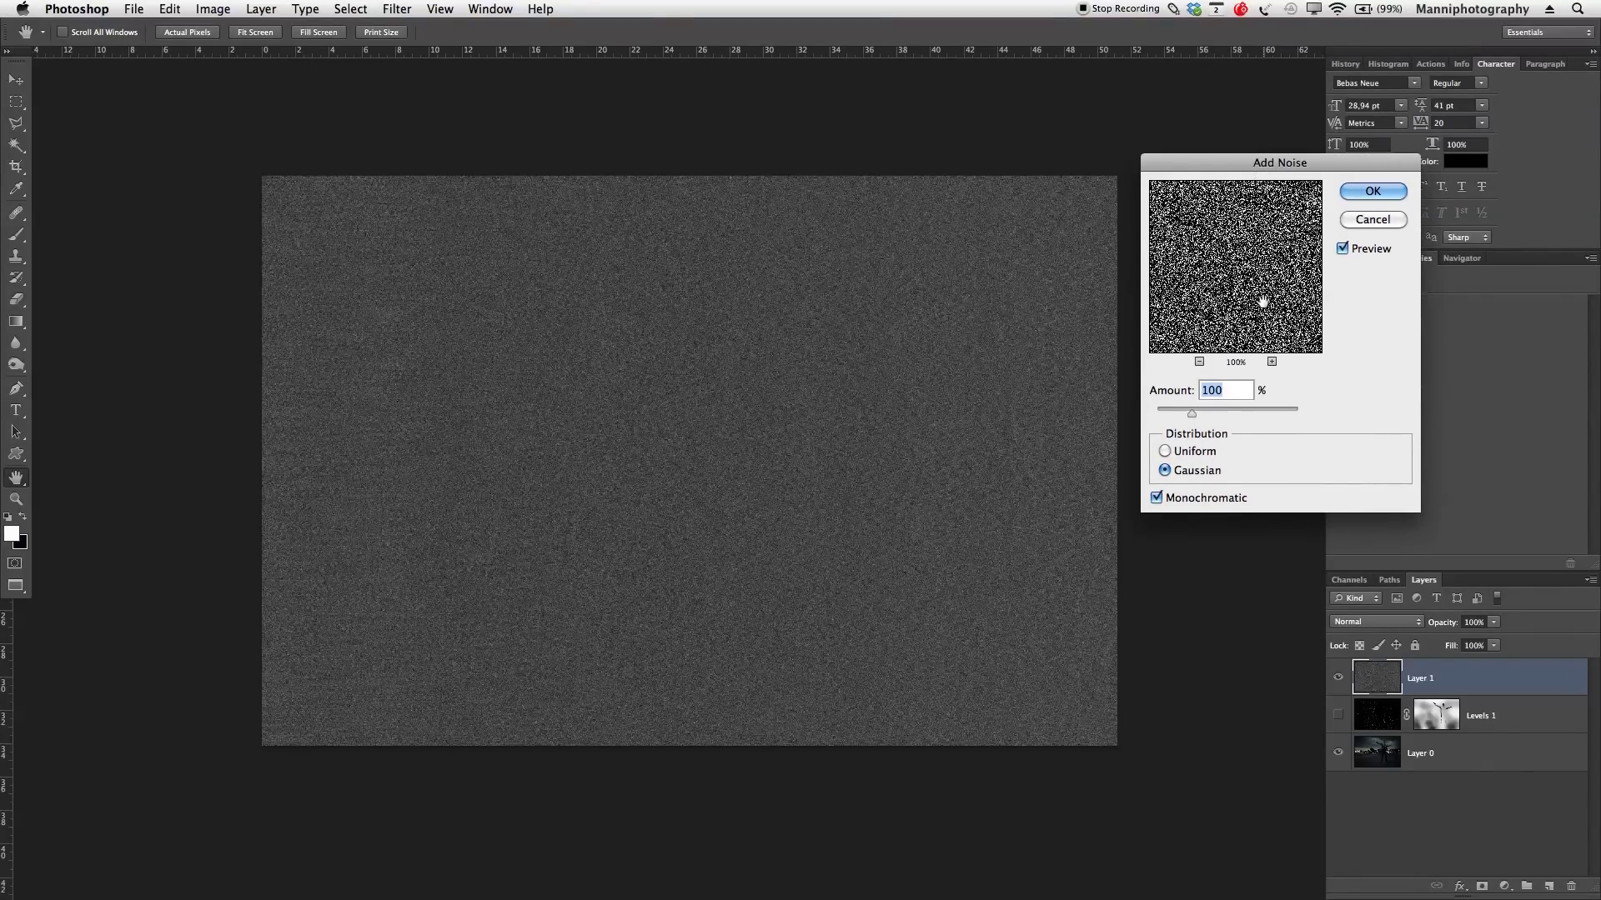
mouse_move(1191, 416)
left_mouse_down()
mouse_move(1173, 417)
mouse_move(1196, 421)
left_mouse_up()
type("105")
left_click(1157, 499)
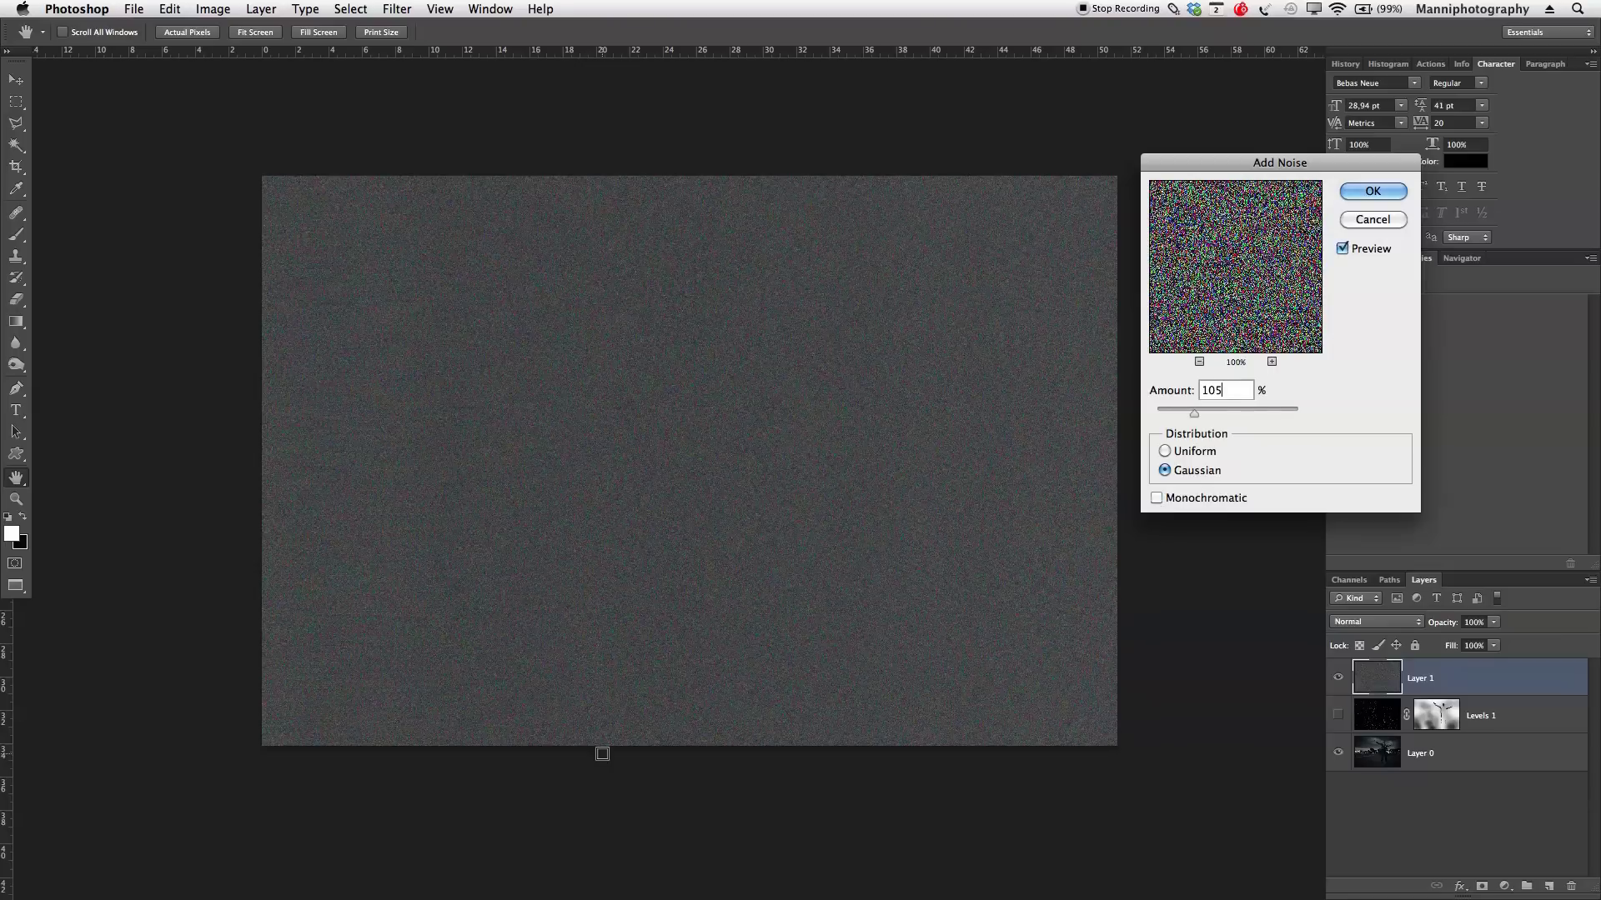
left_click(1157, 499)
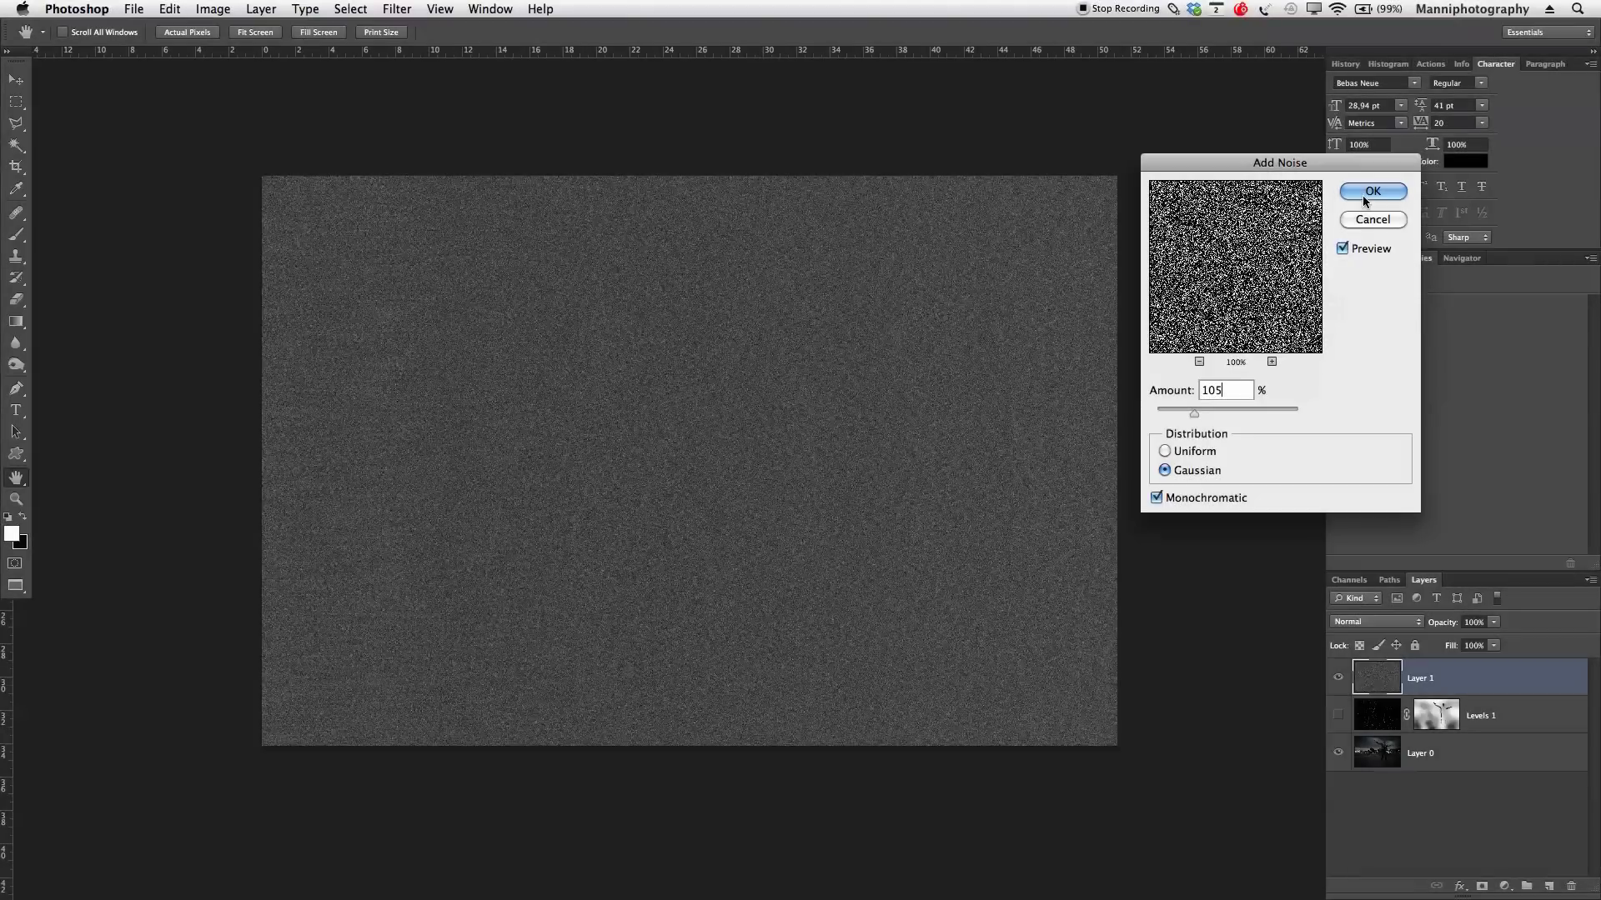
left_click(1363, 193)
key("m")
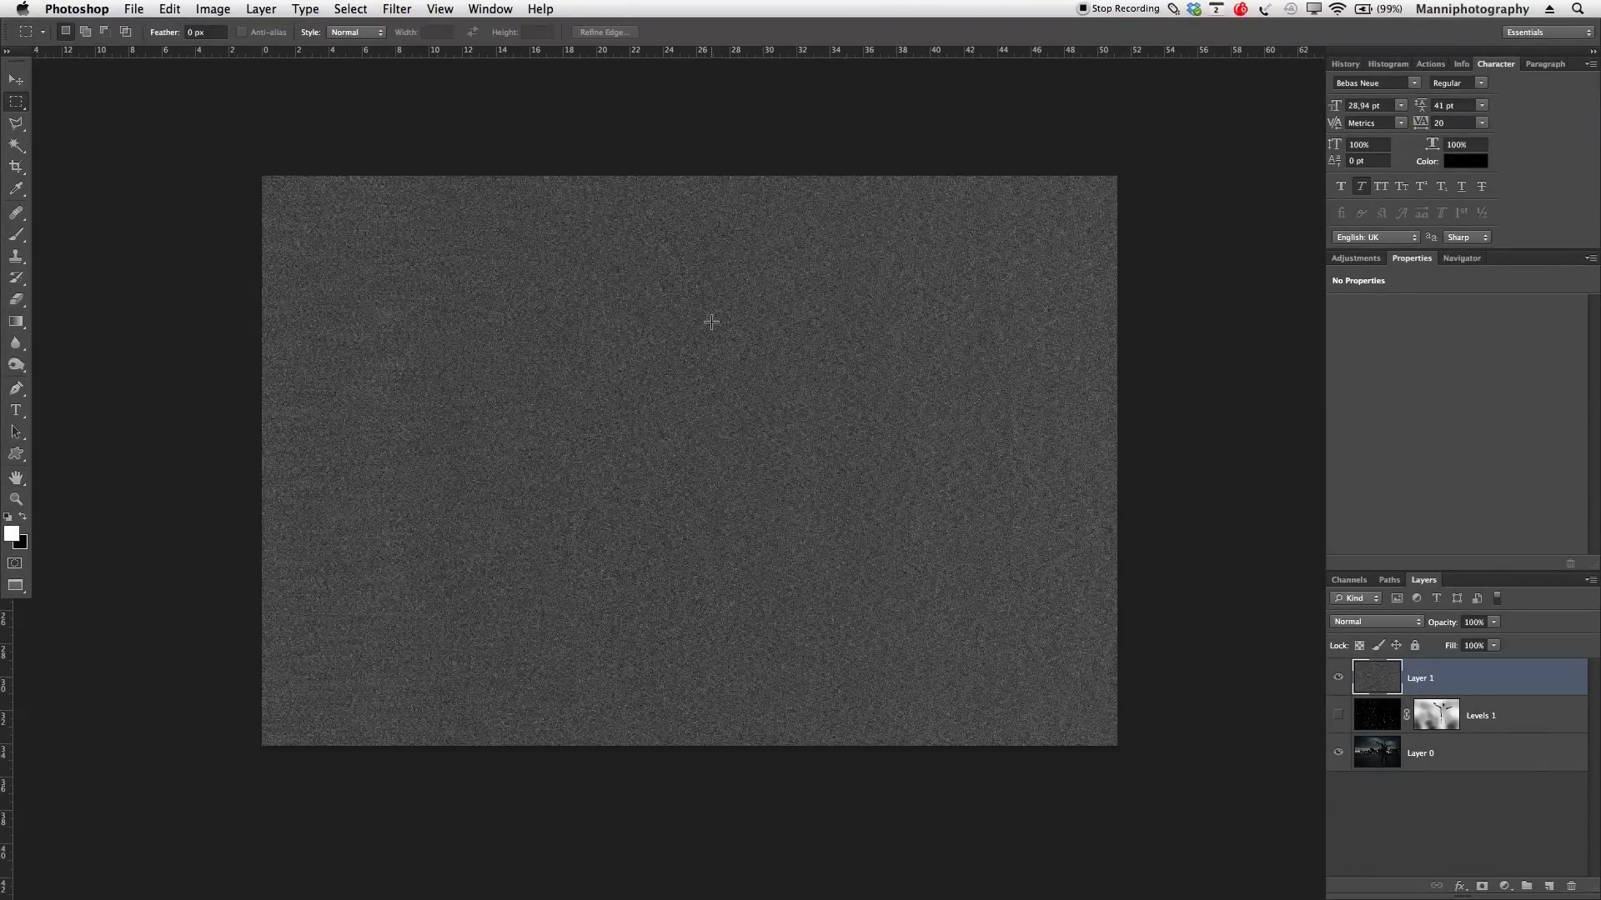
left_click(401, 8)
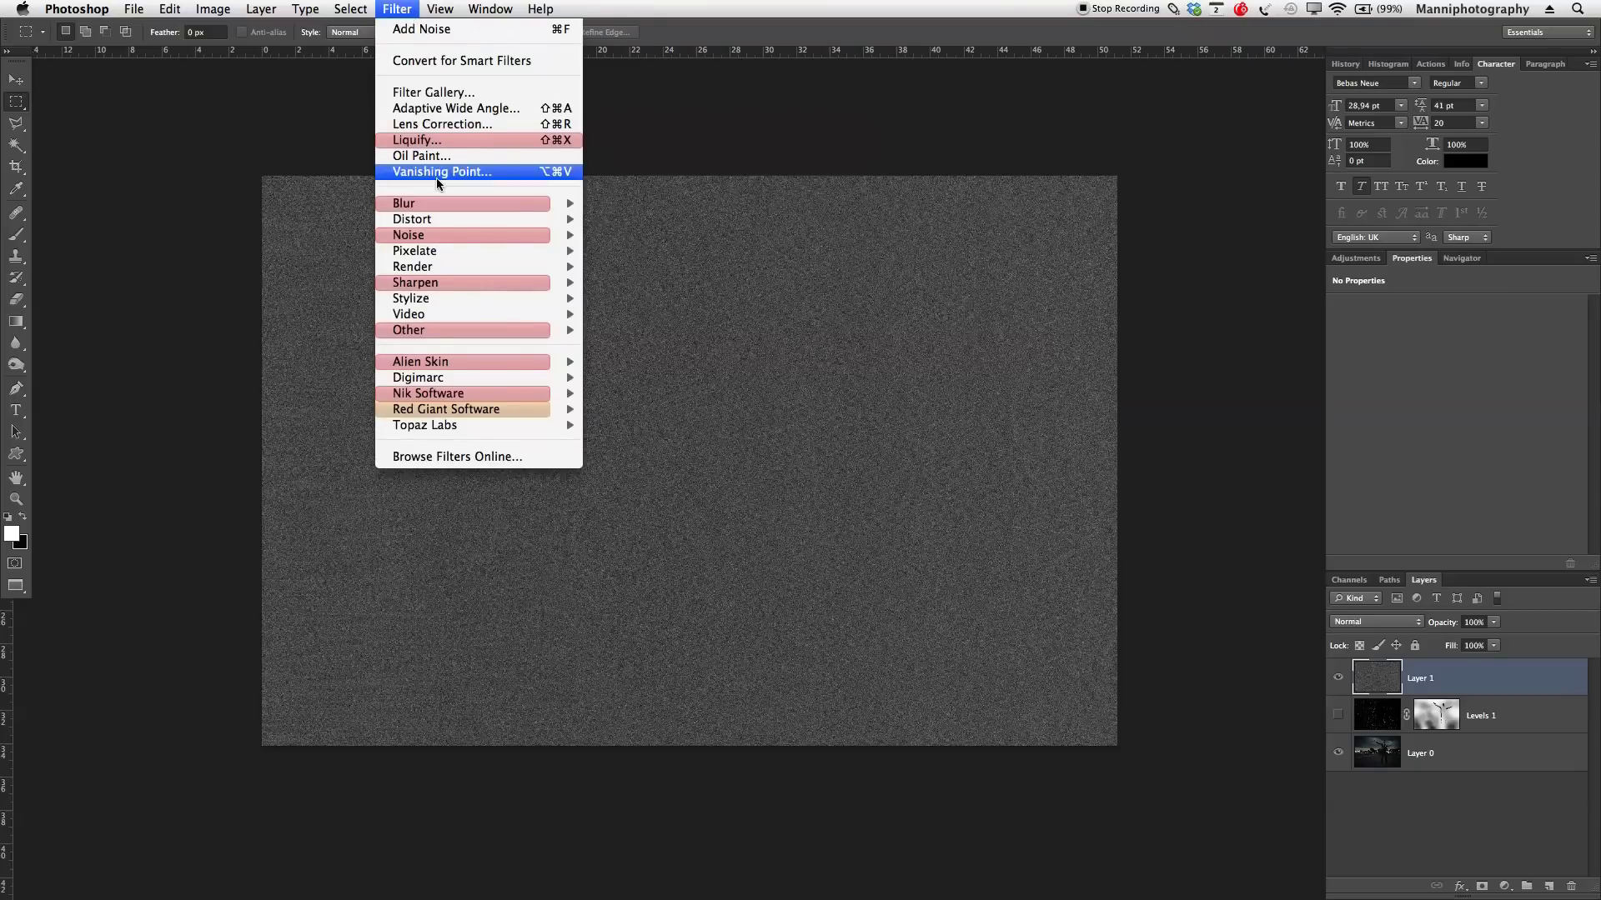
mouse_move(444, 220)
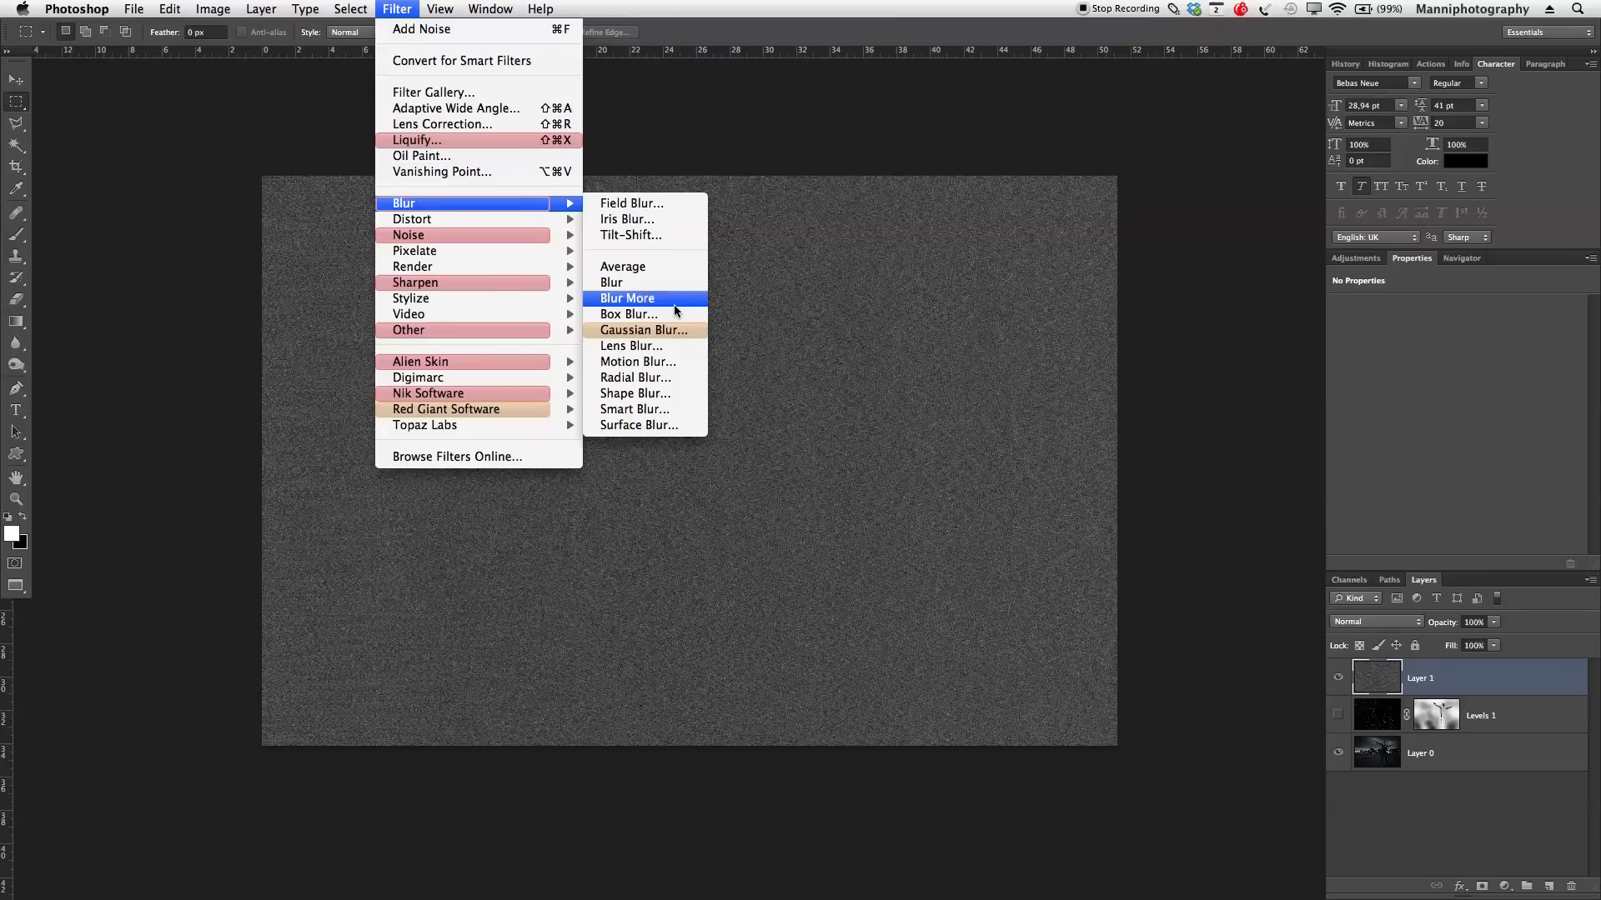
left_click(667, 361)
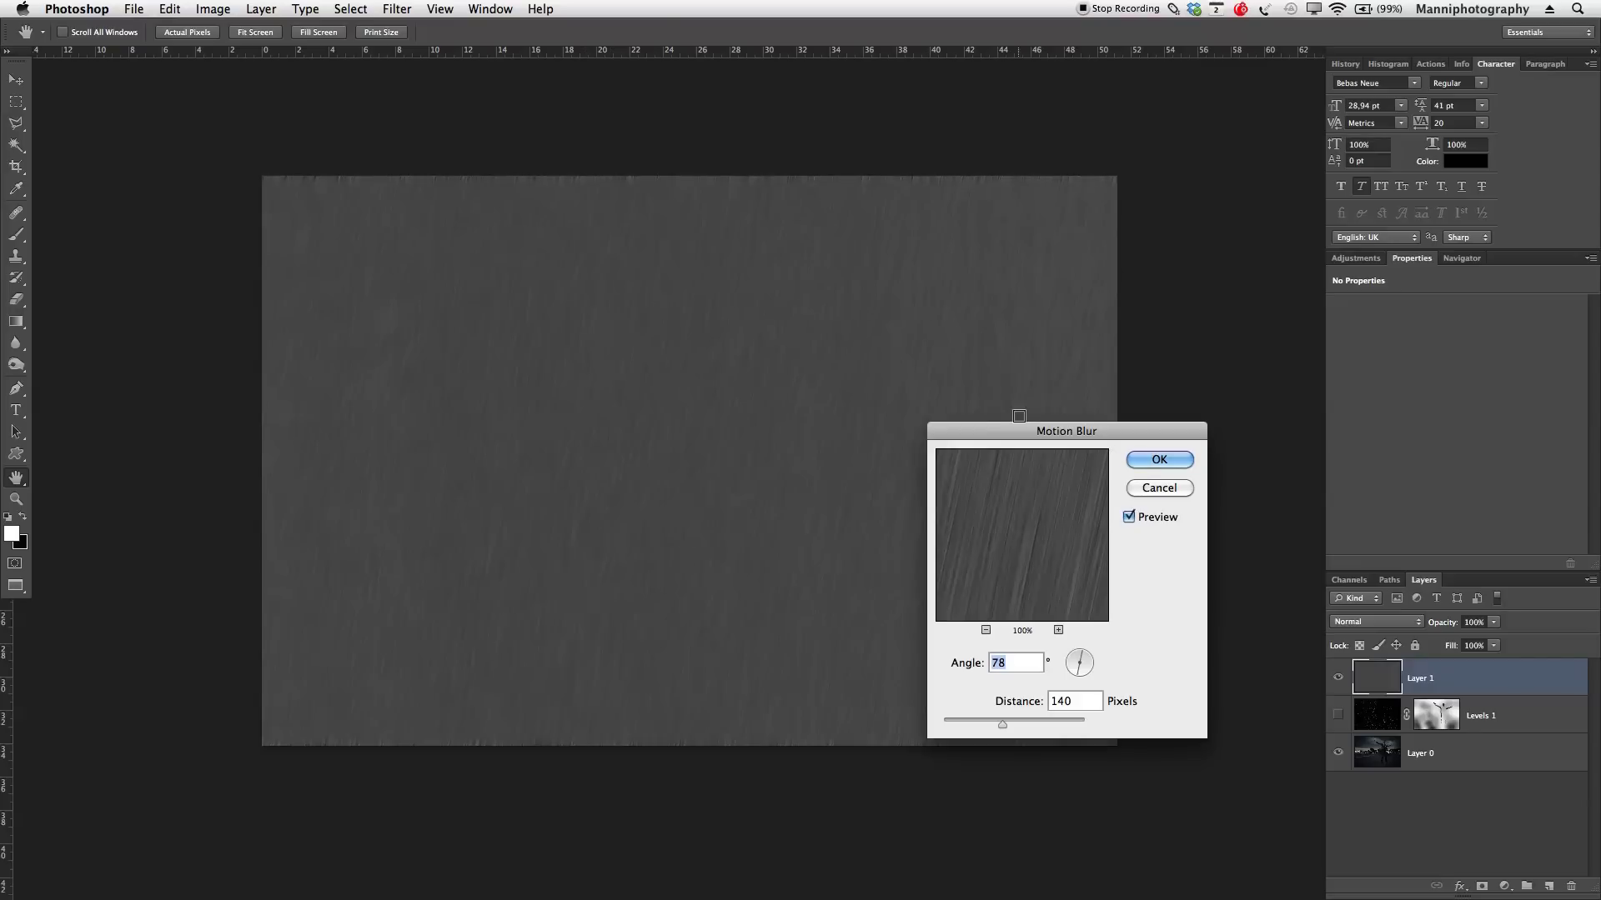
left_click_drag(1020, 431, 1230, 120)
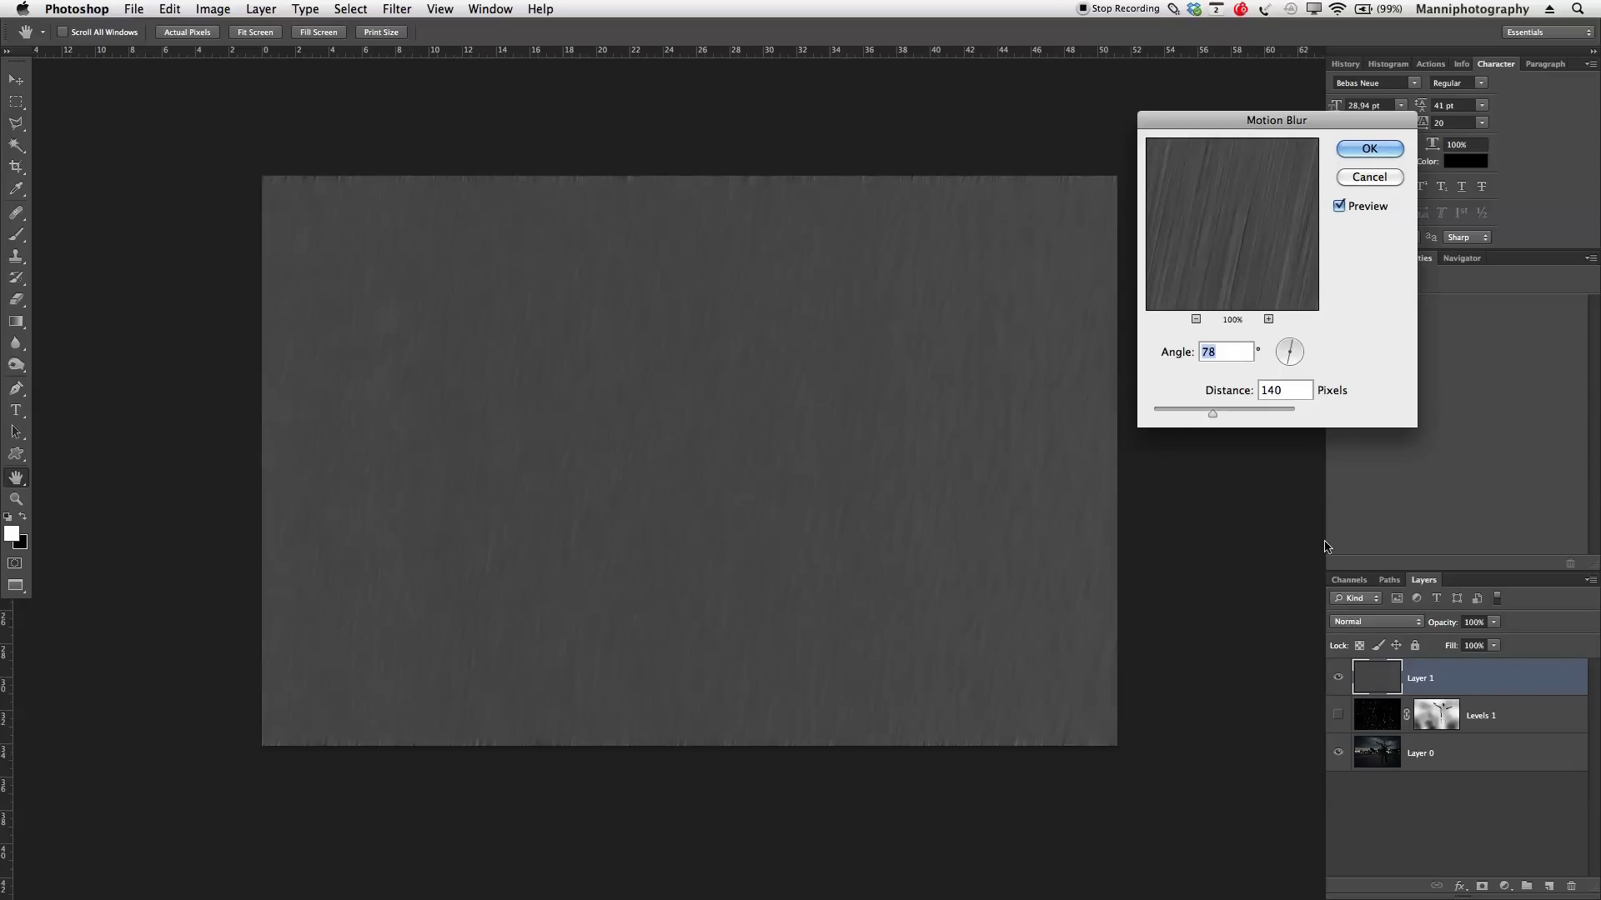
left_click(1357, 178)
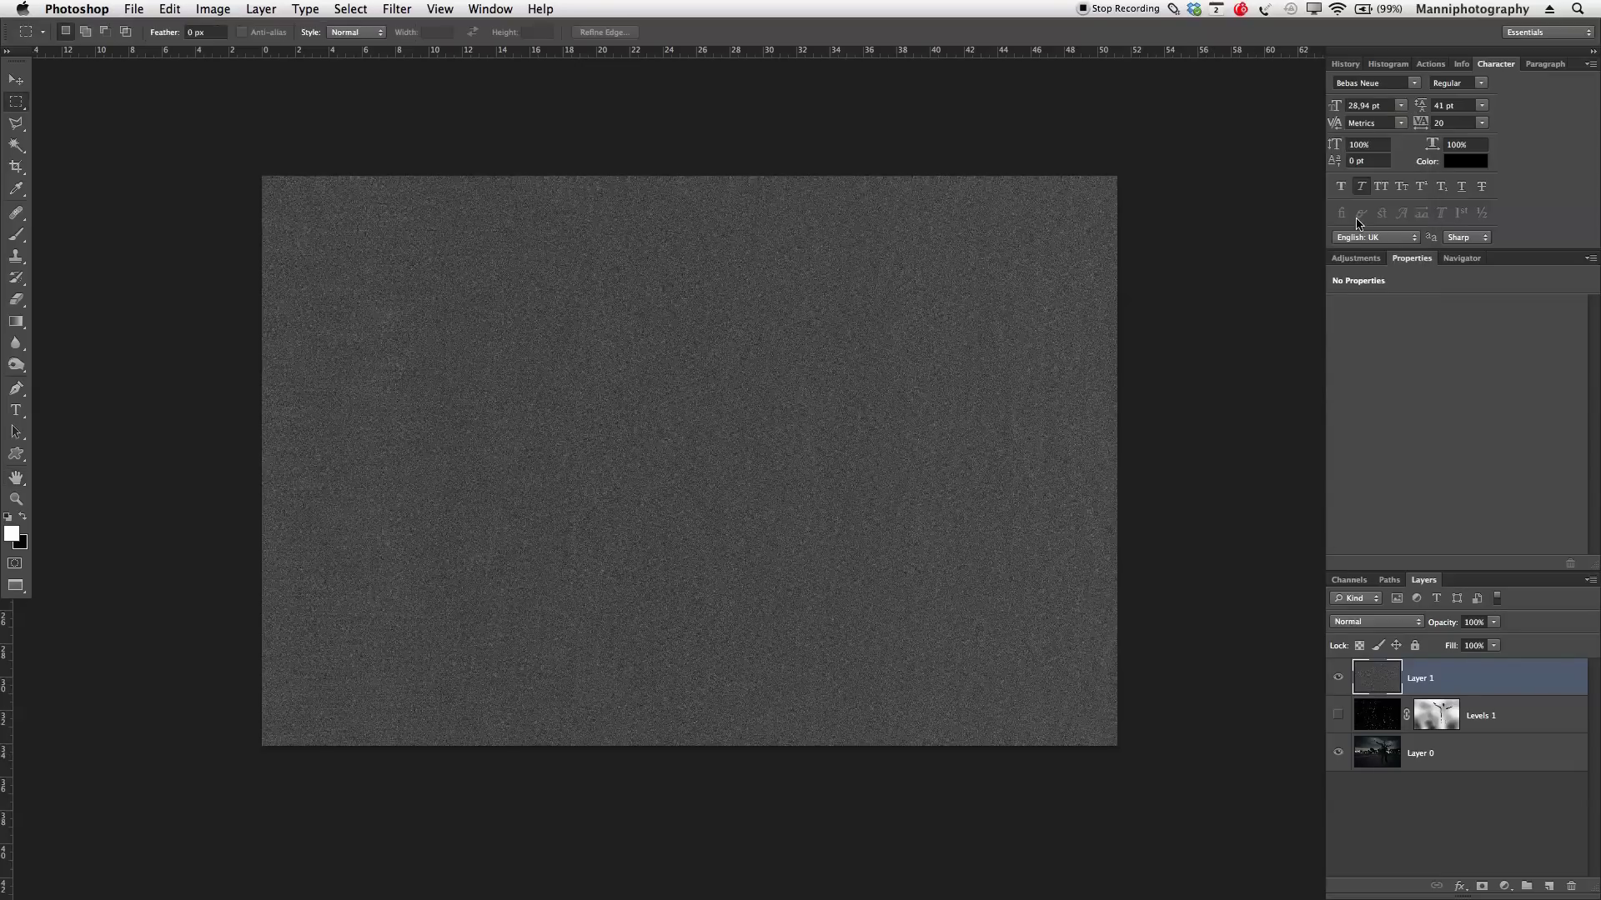
left_click(1339, 678)
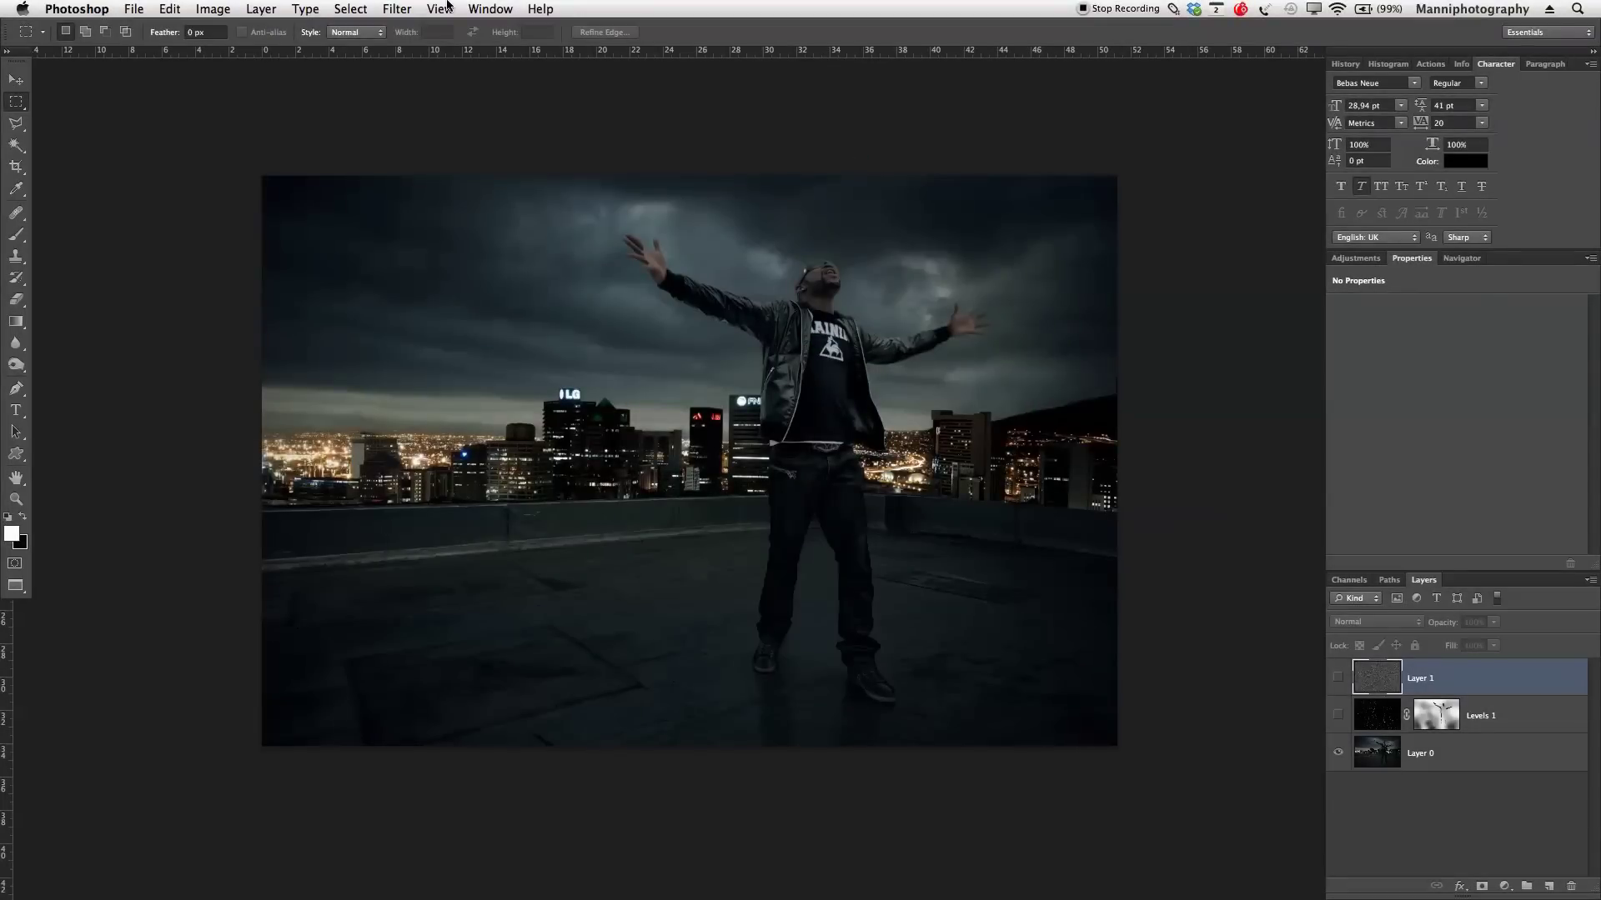
left_click(1338, 679)
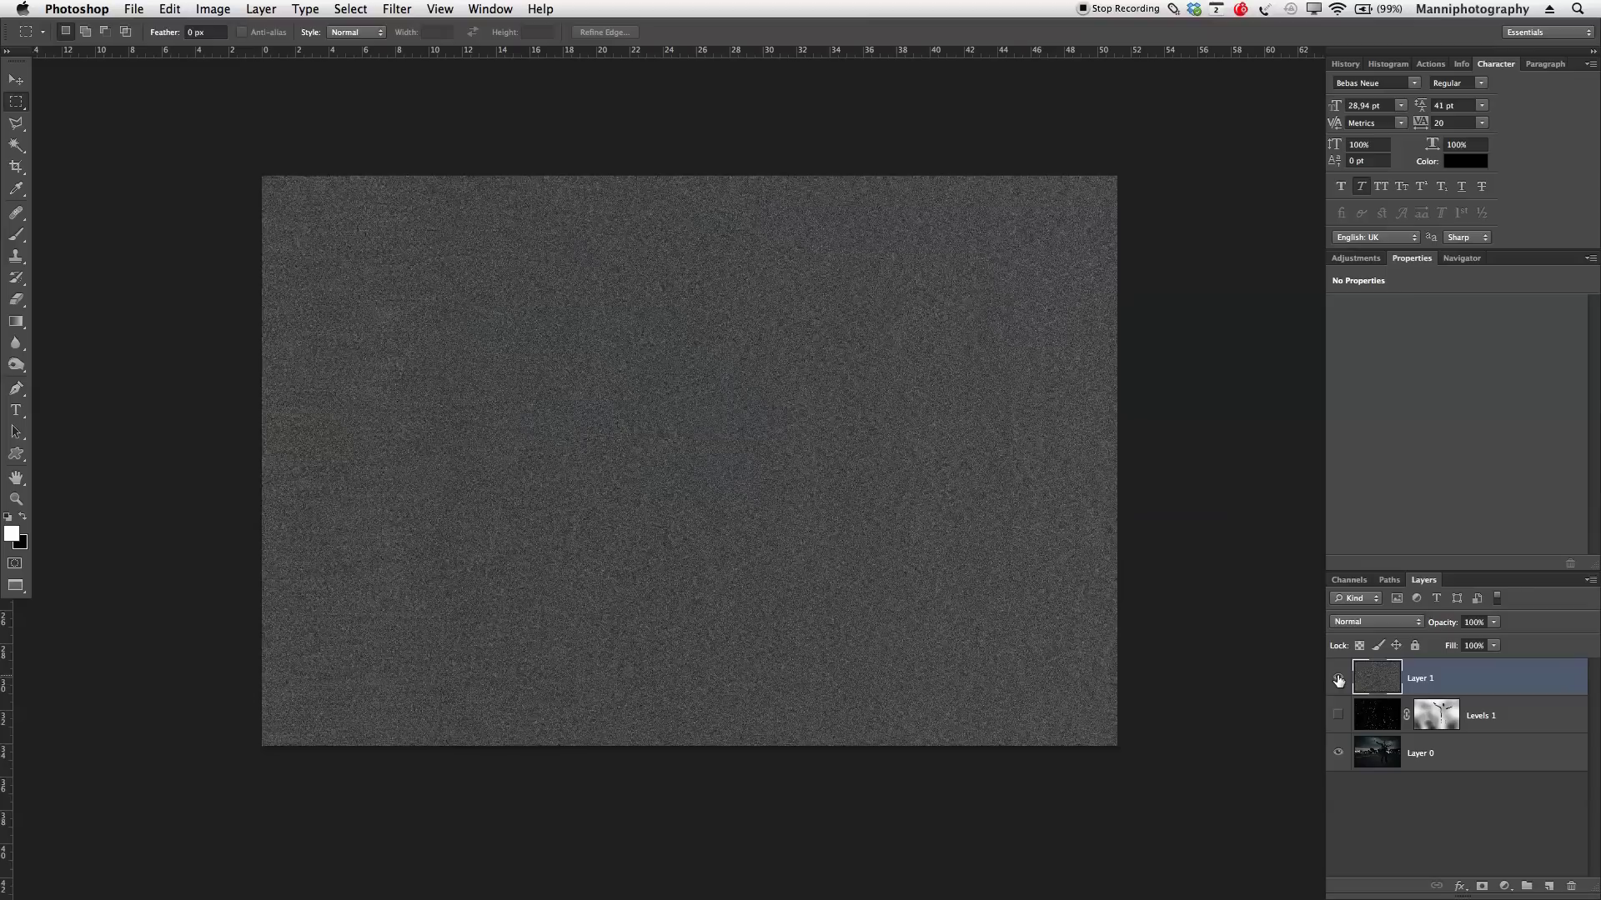
Apply a Motion Blur to the noise layer with an angle of 82° and a distance of 115 pixels.
left_click(388, 8)
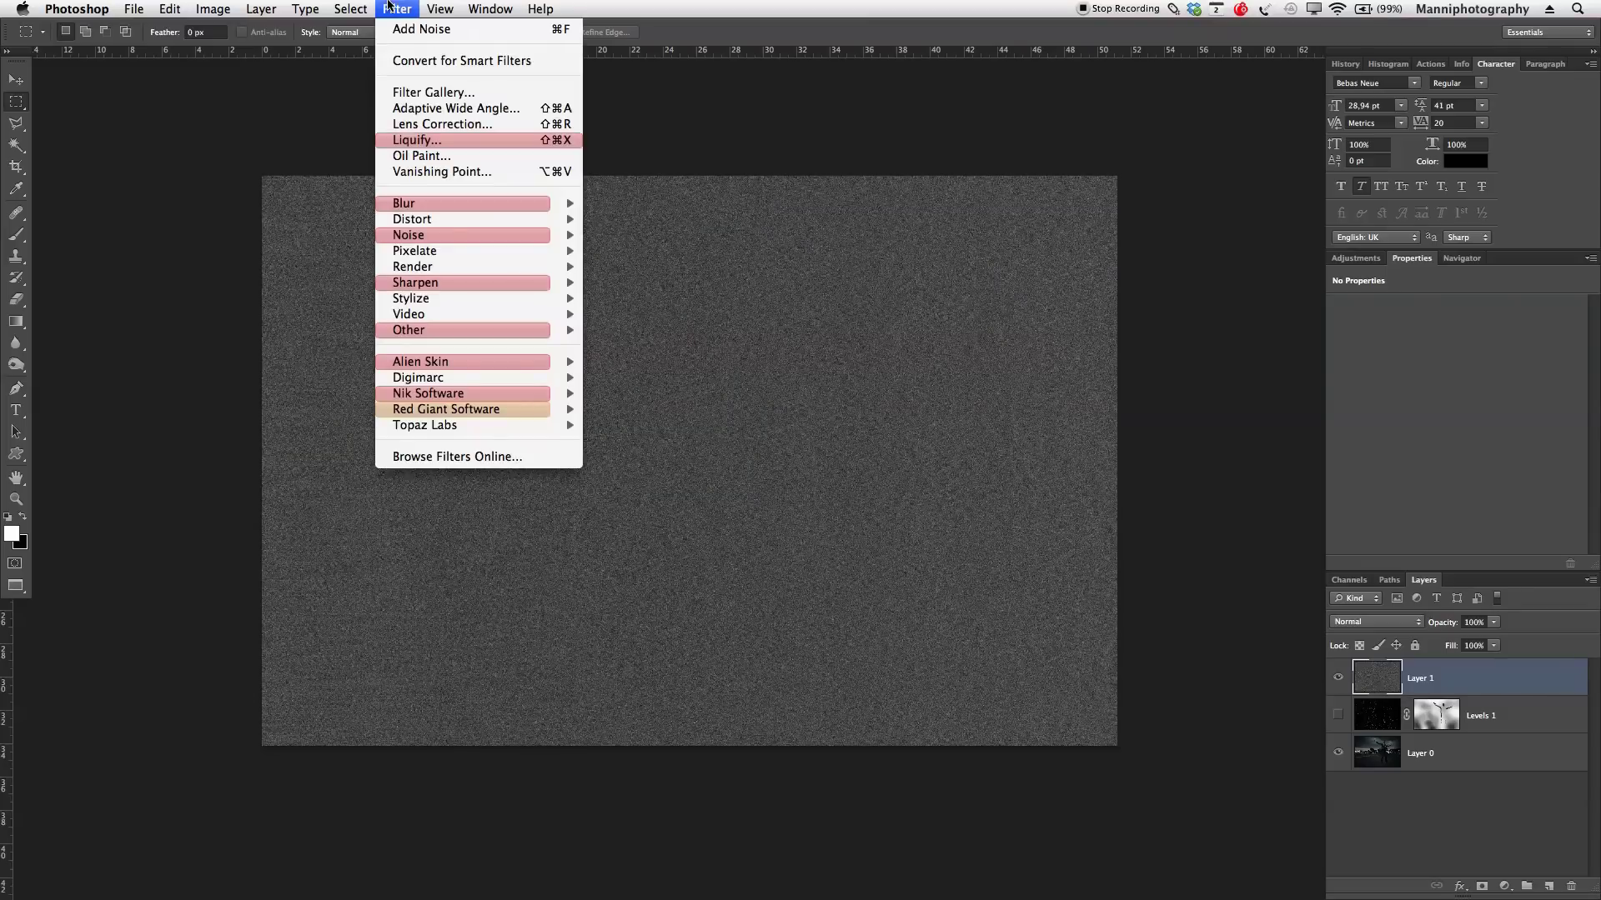
mouse_move(439, 209)
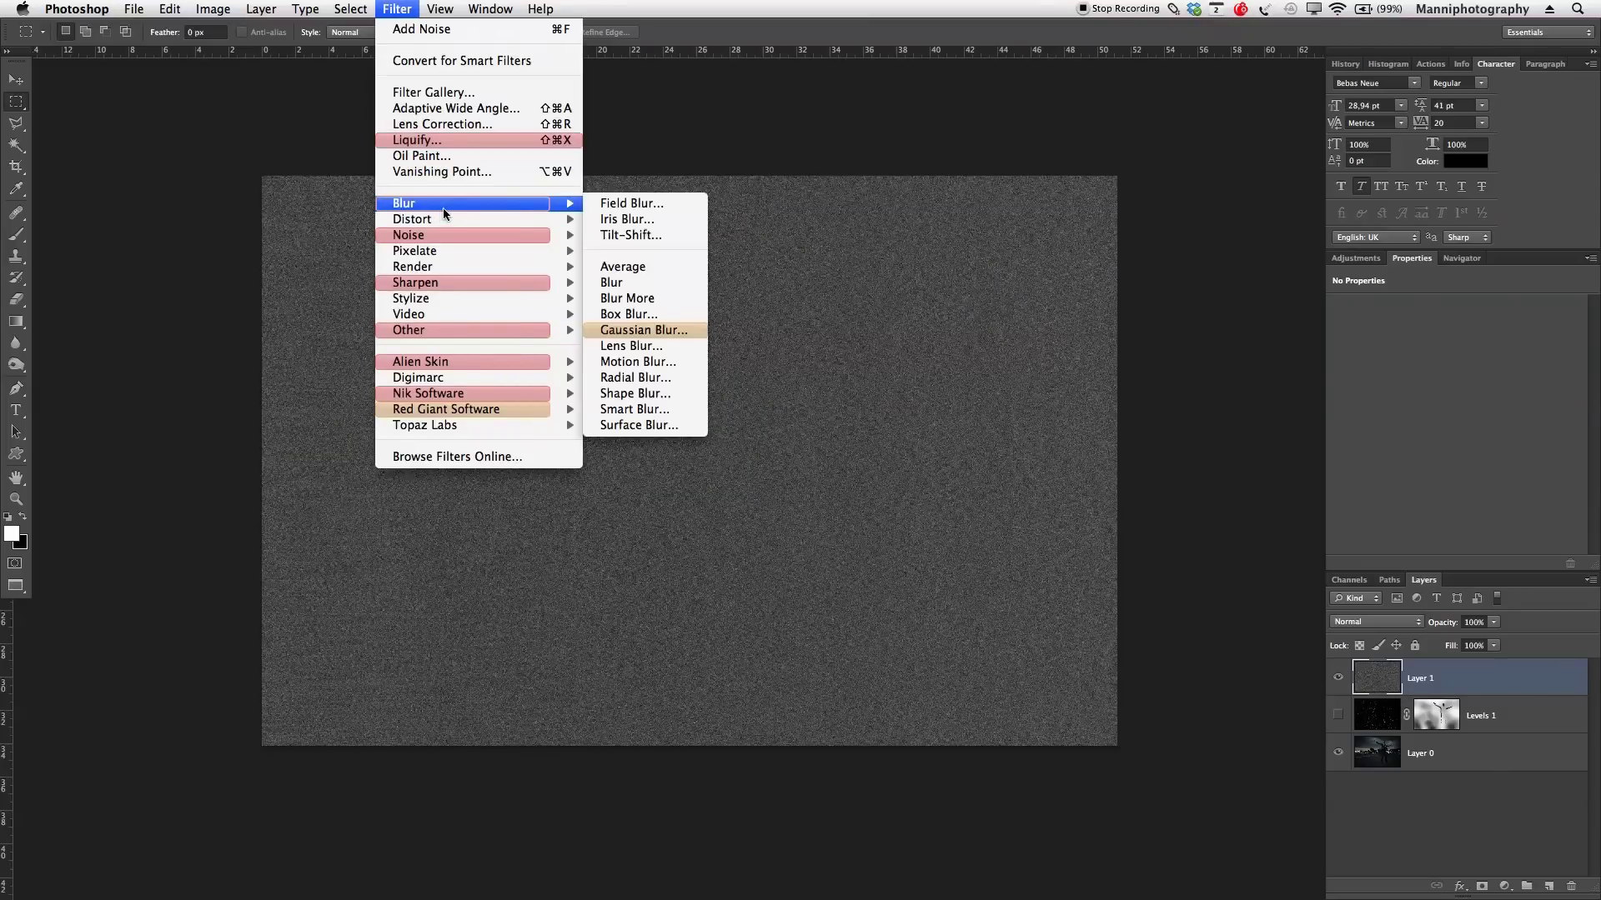
left_click(646, 364)
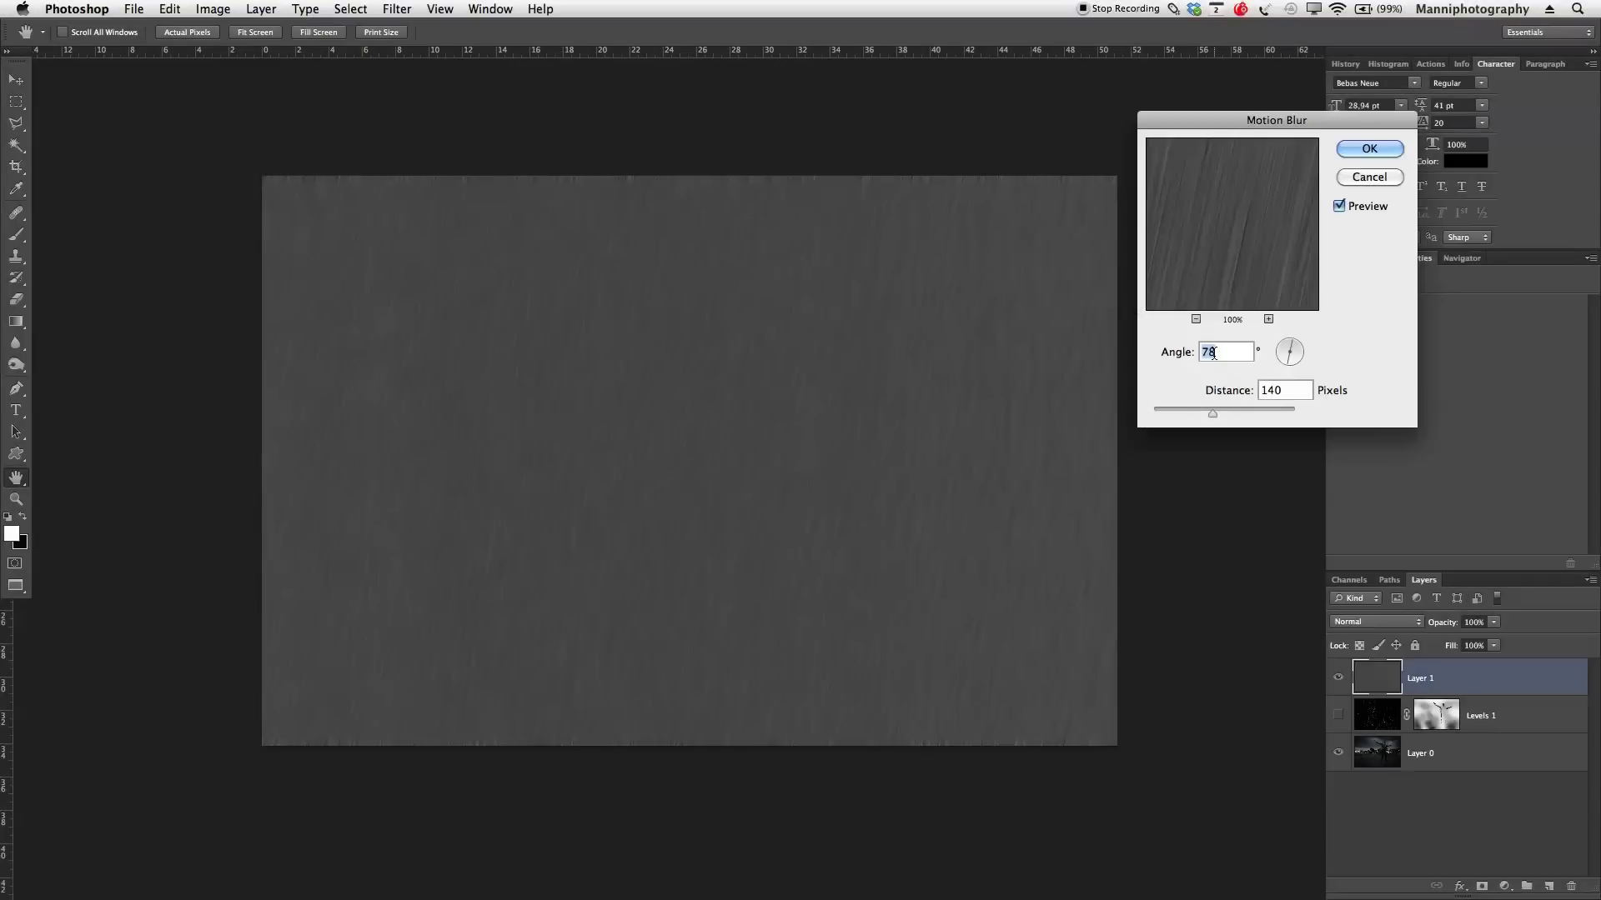
left_click(1294, 349)
left_click(1289, 346)
left_click(1290, 344)
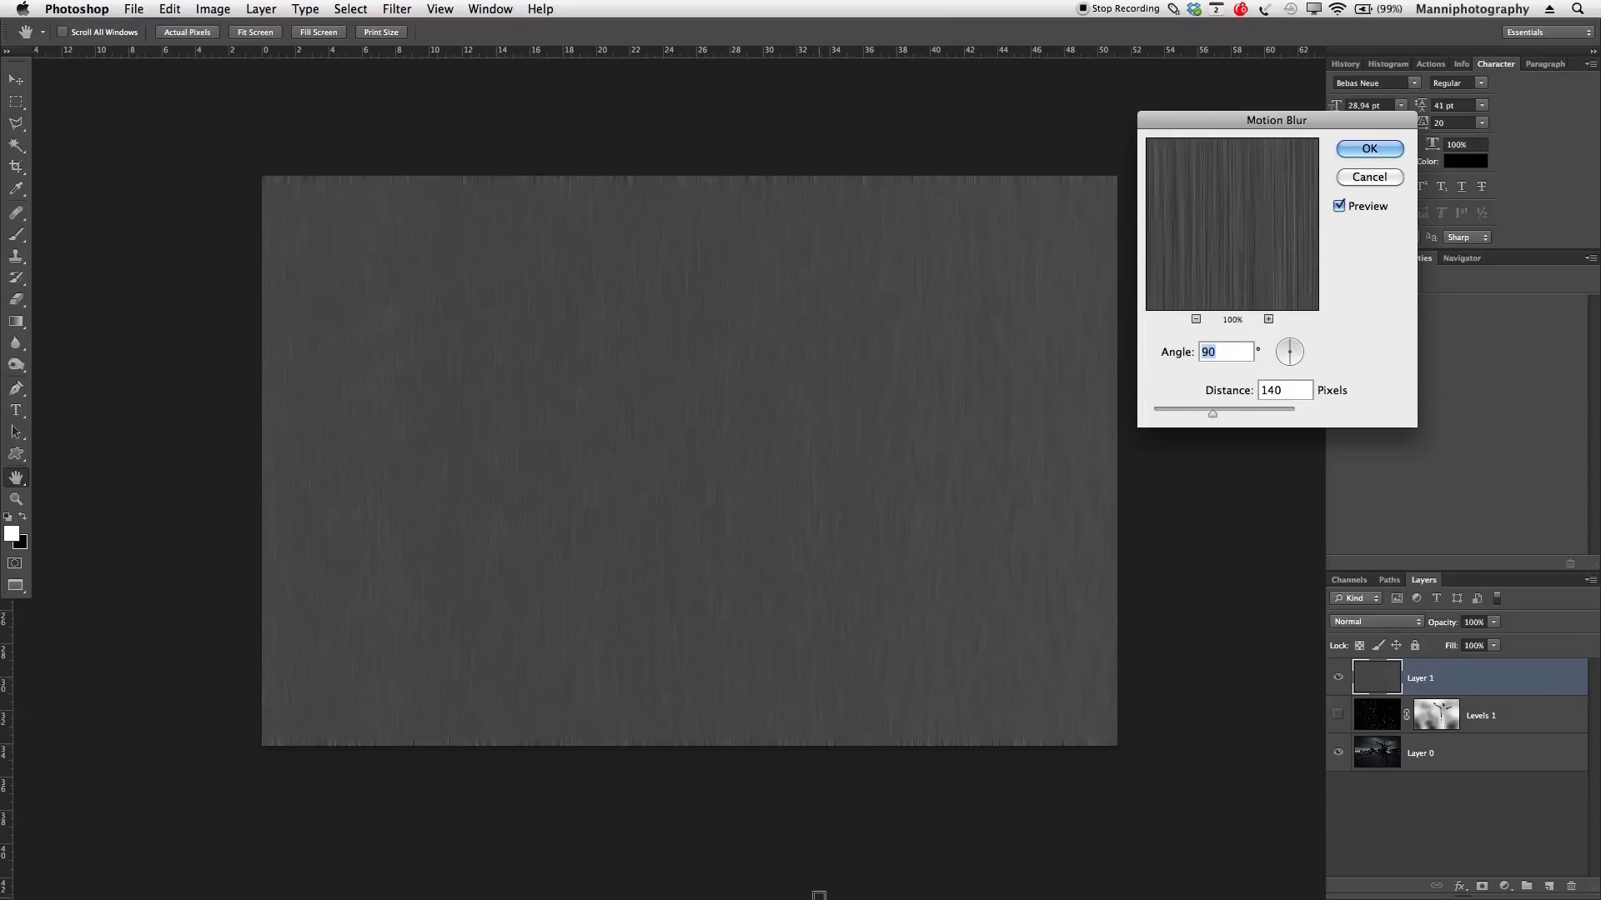
left_click(1293, 349)
key("Up")
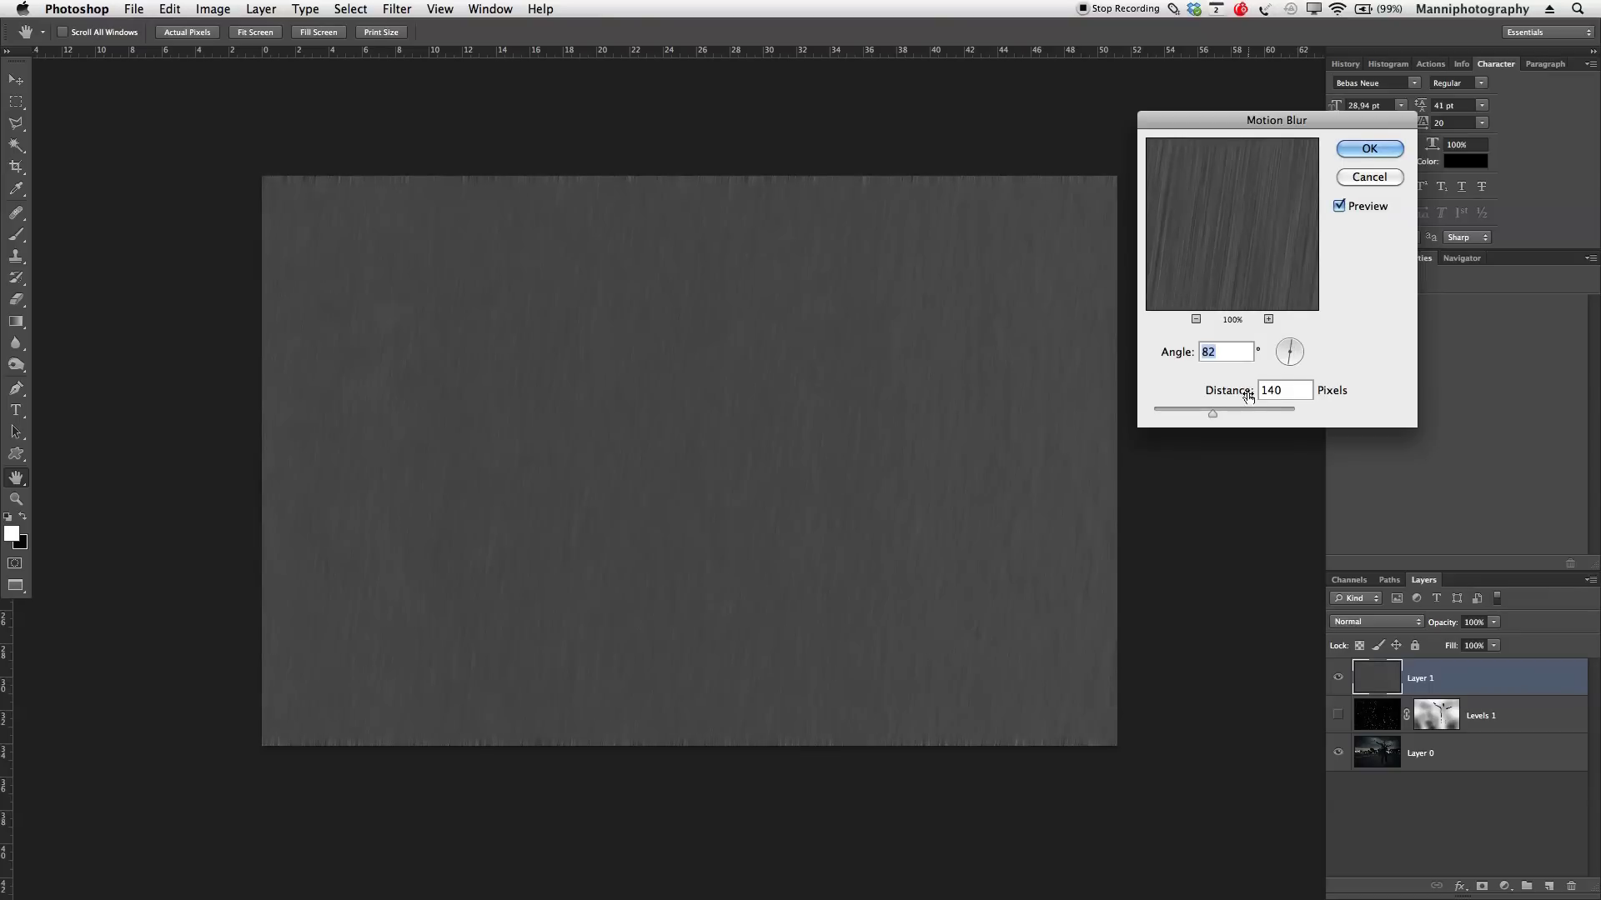
left_click_drag(1213, 416, 1178, 426)
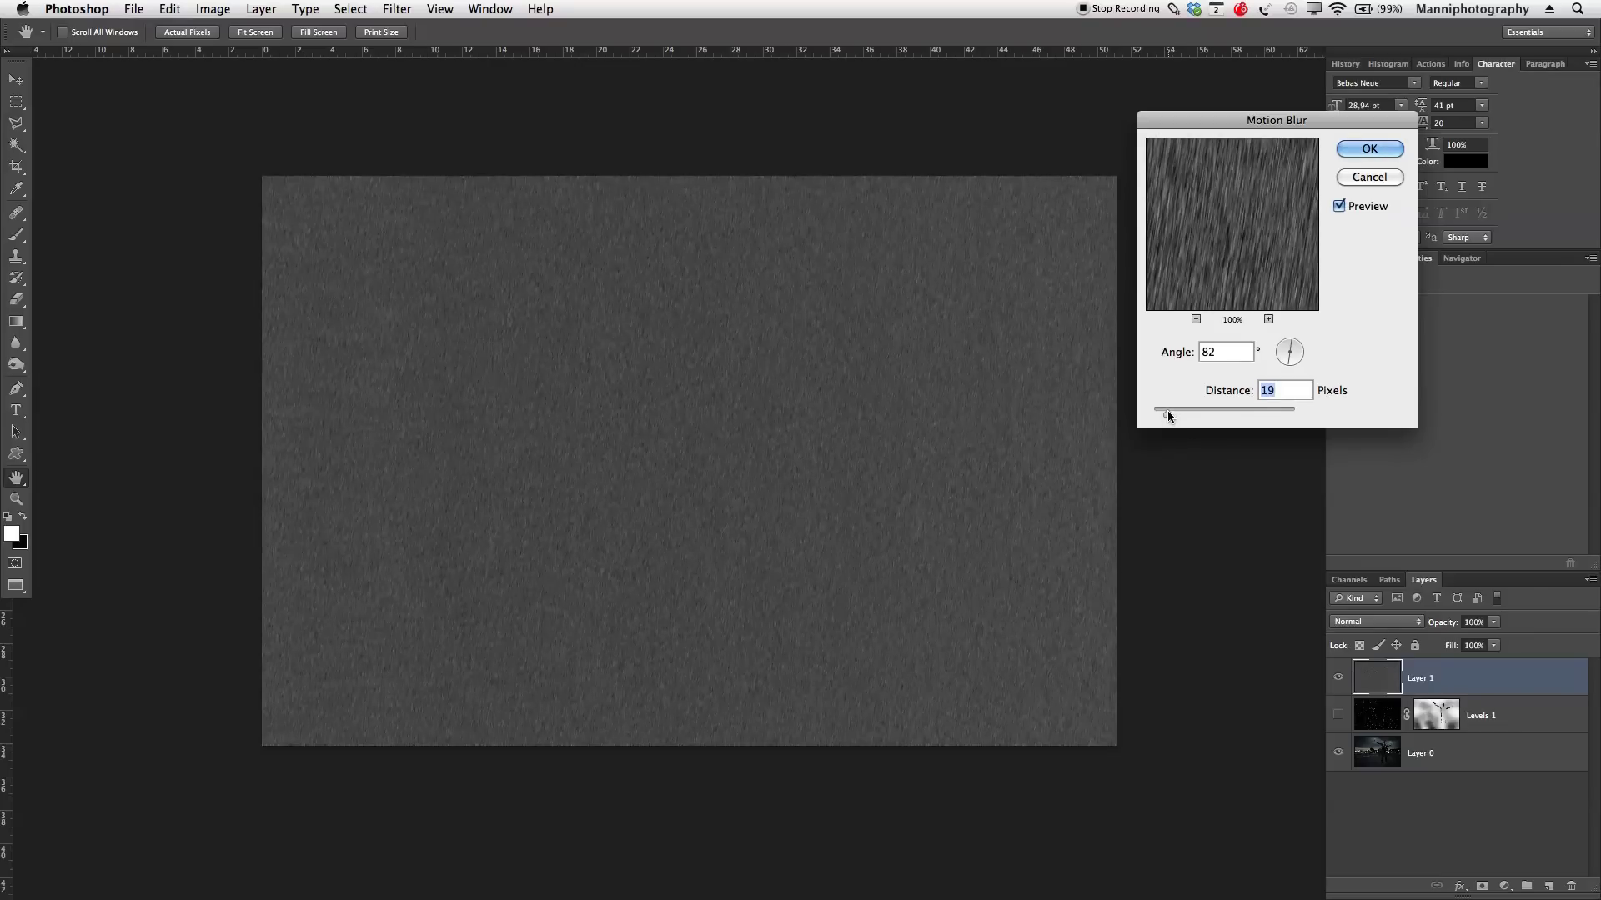
left_click_drag(1167, 415, 1210, 421)
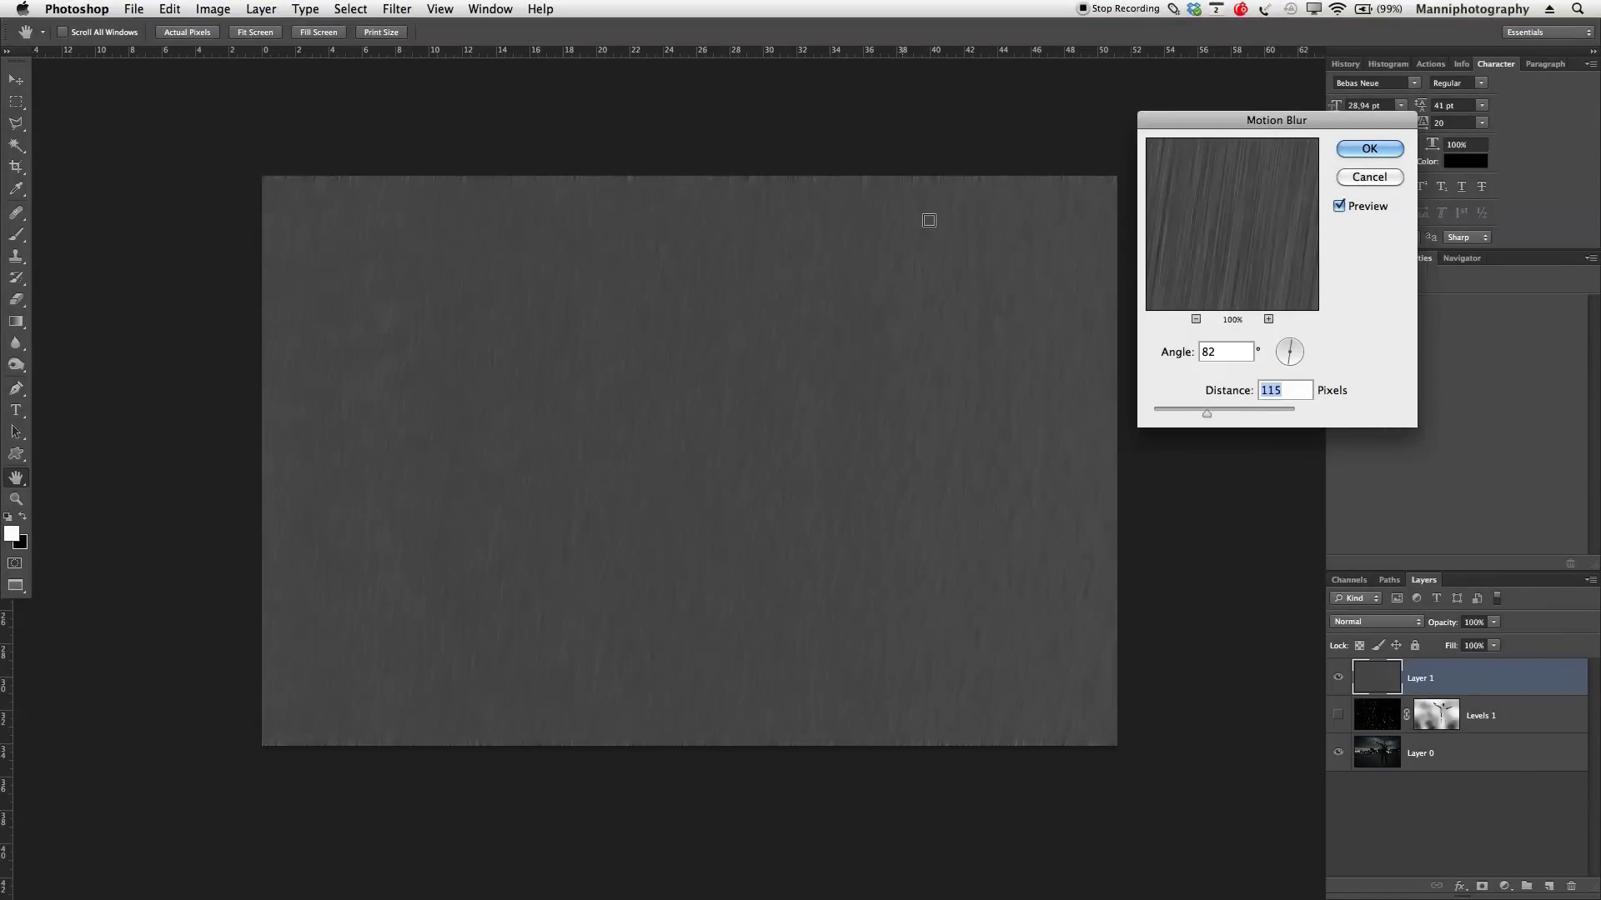
left_click(1370, 151)
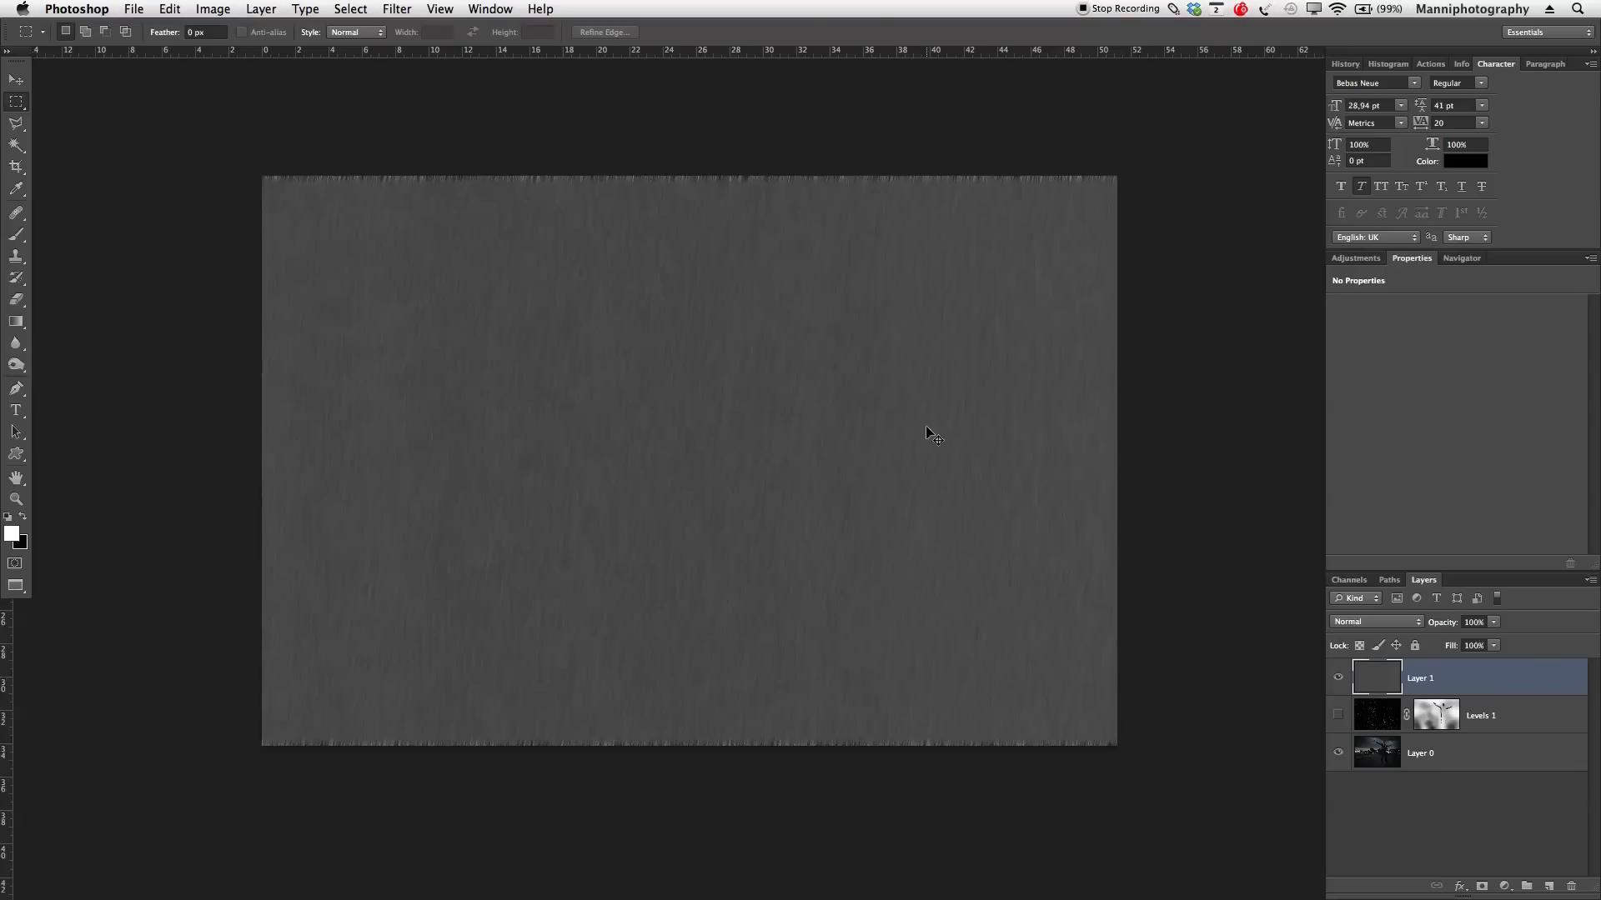
Scale the blurred noise layer up to about 102.68% so its ragged edges extend beyond the canvas.
key("ctrl+t")
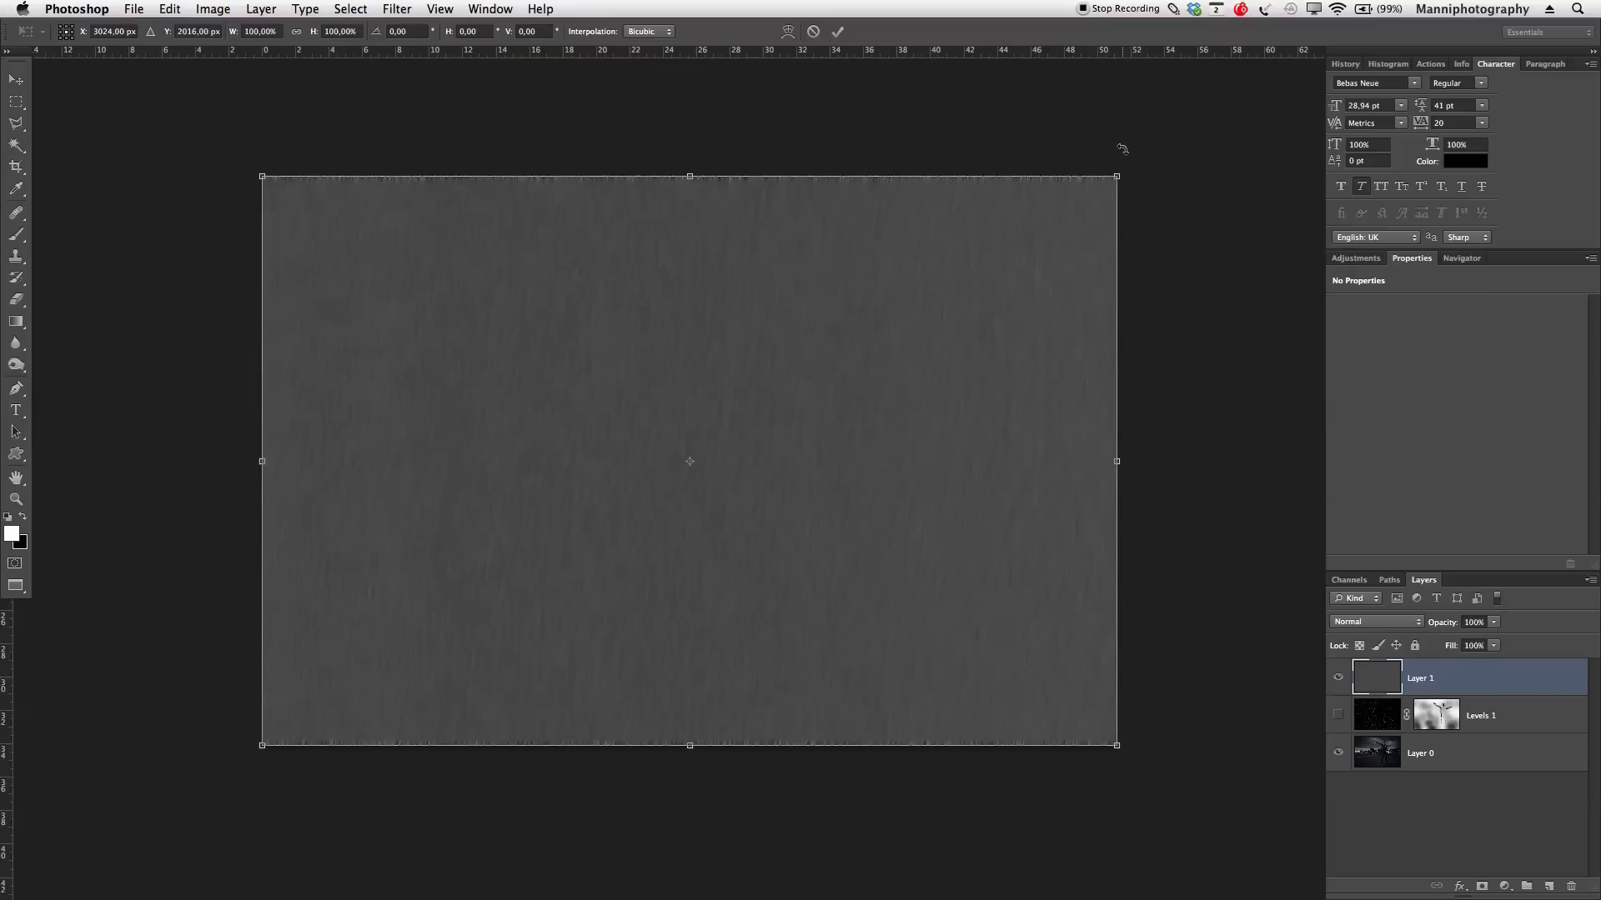
left_click(1117, 177)
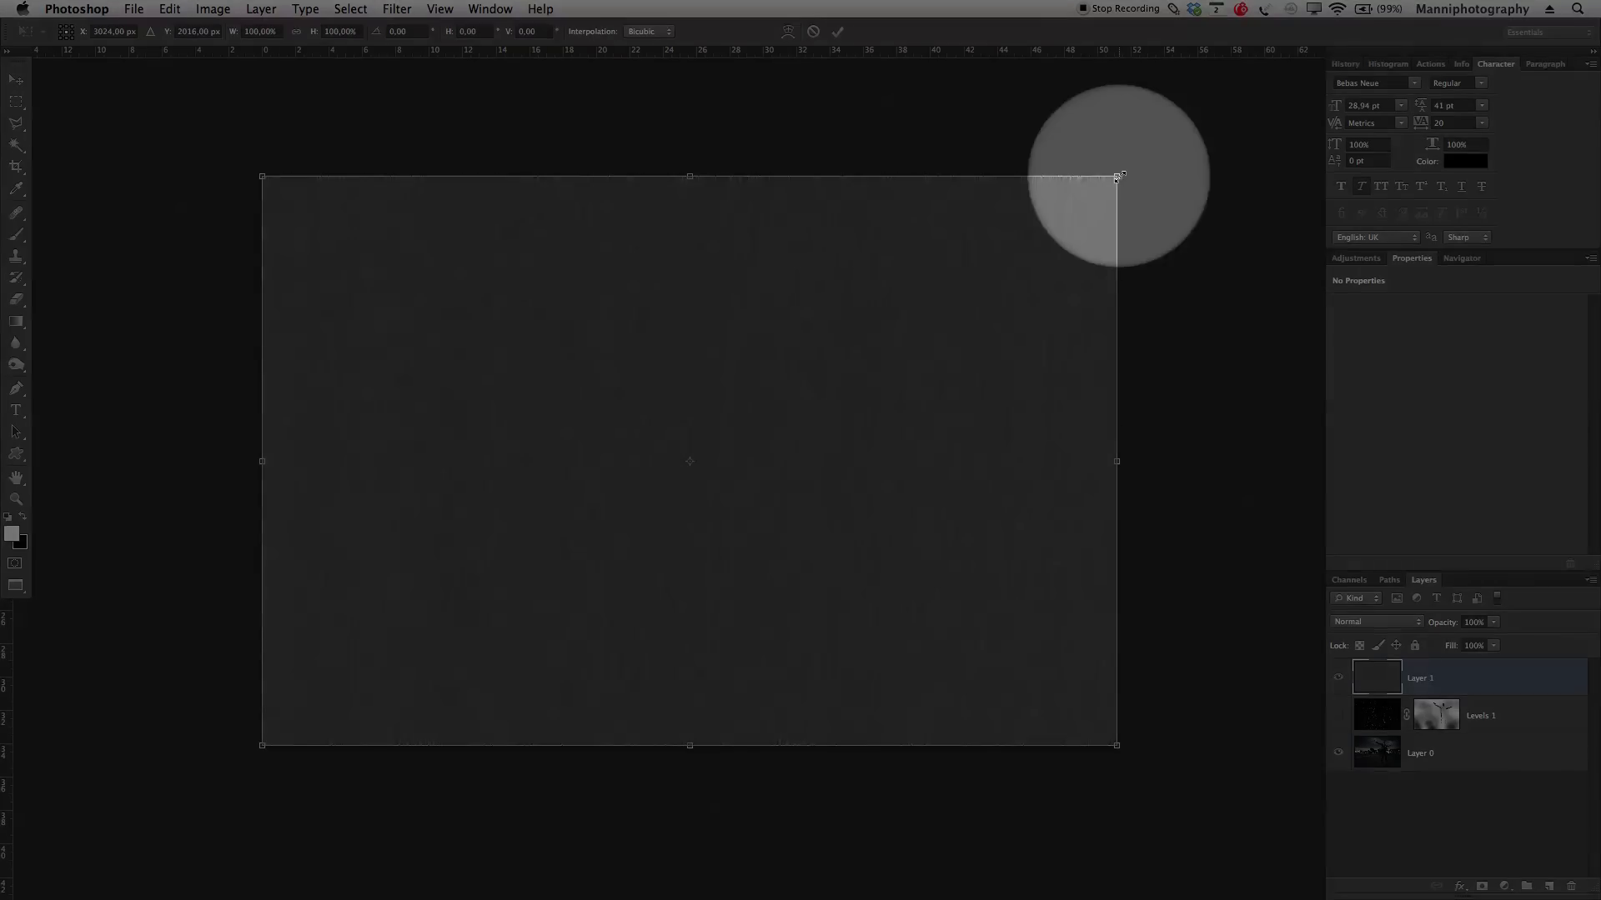
left_click_drag(1117, 177, 1139, 154)
left_click_drag(1072, 272, 1062, 279)
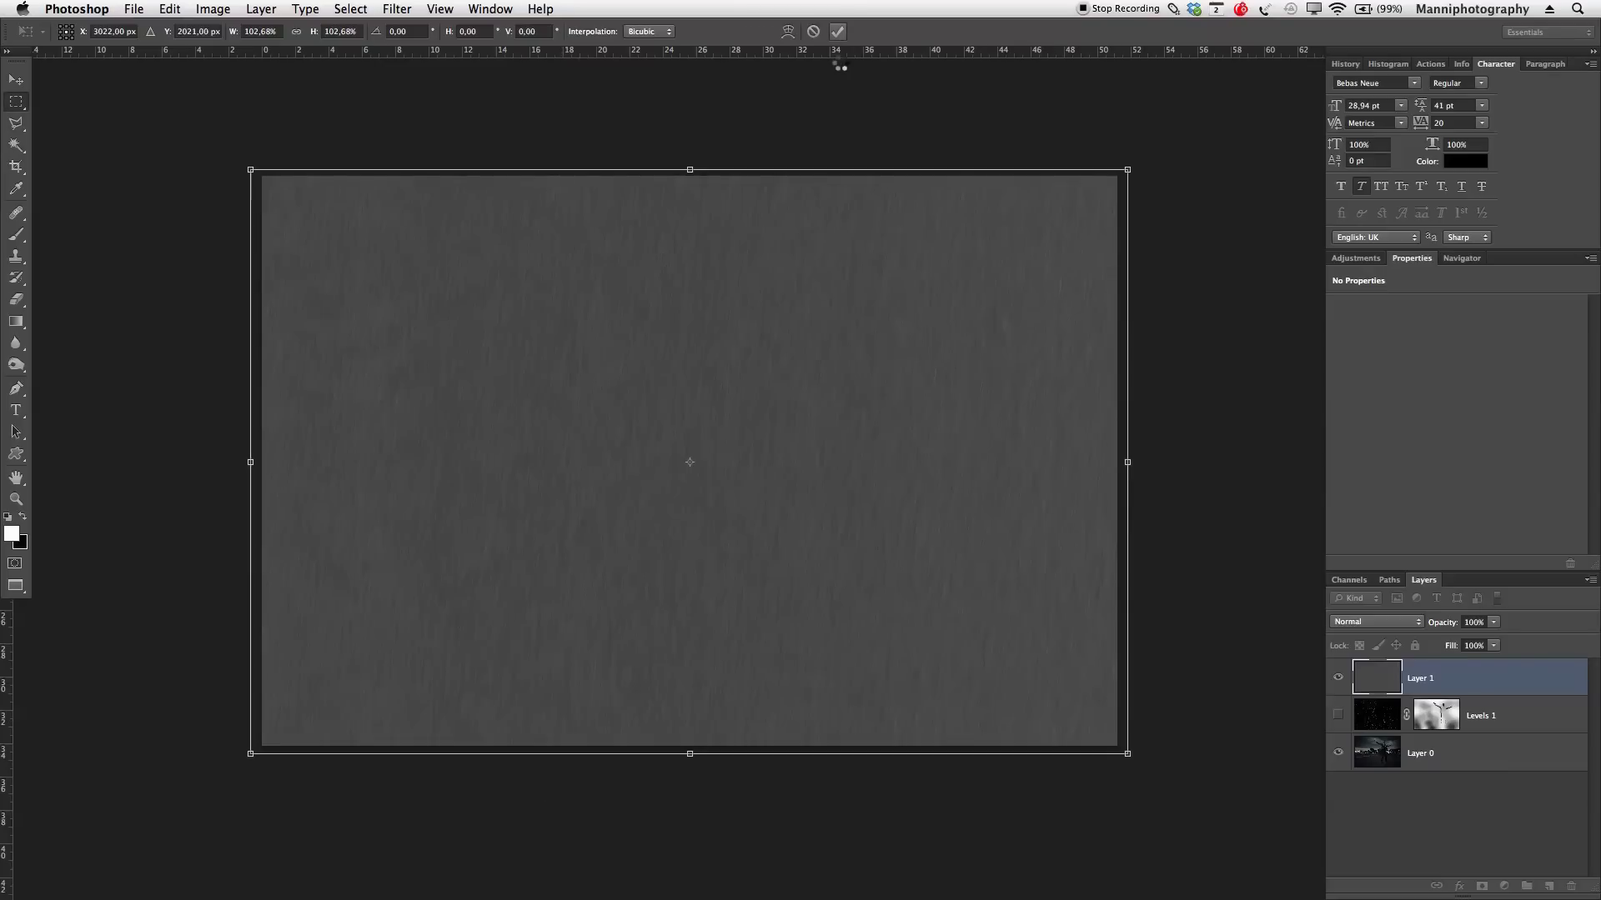
left_click(840, 37)
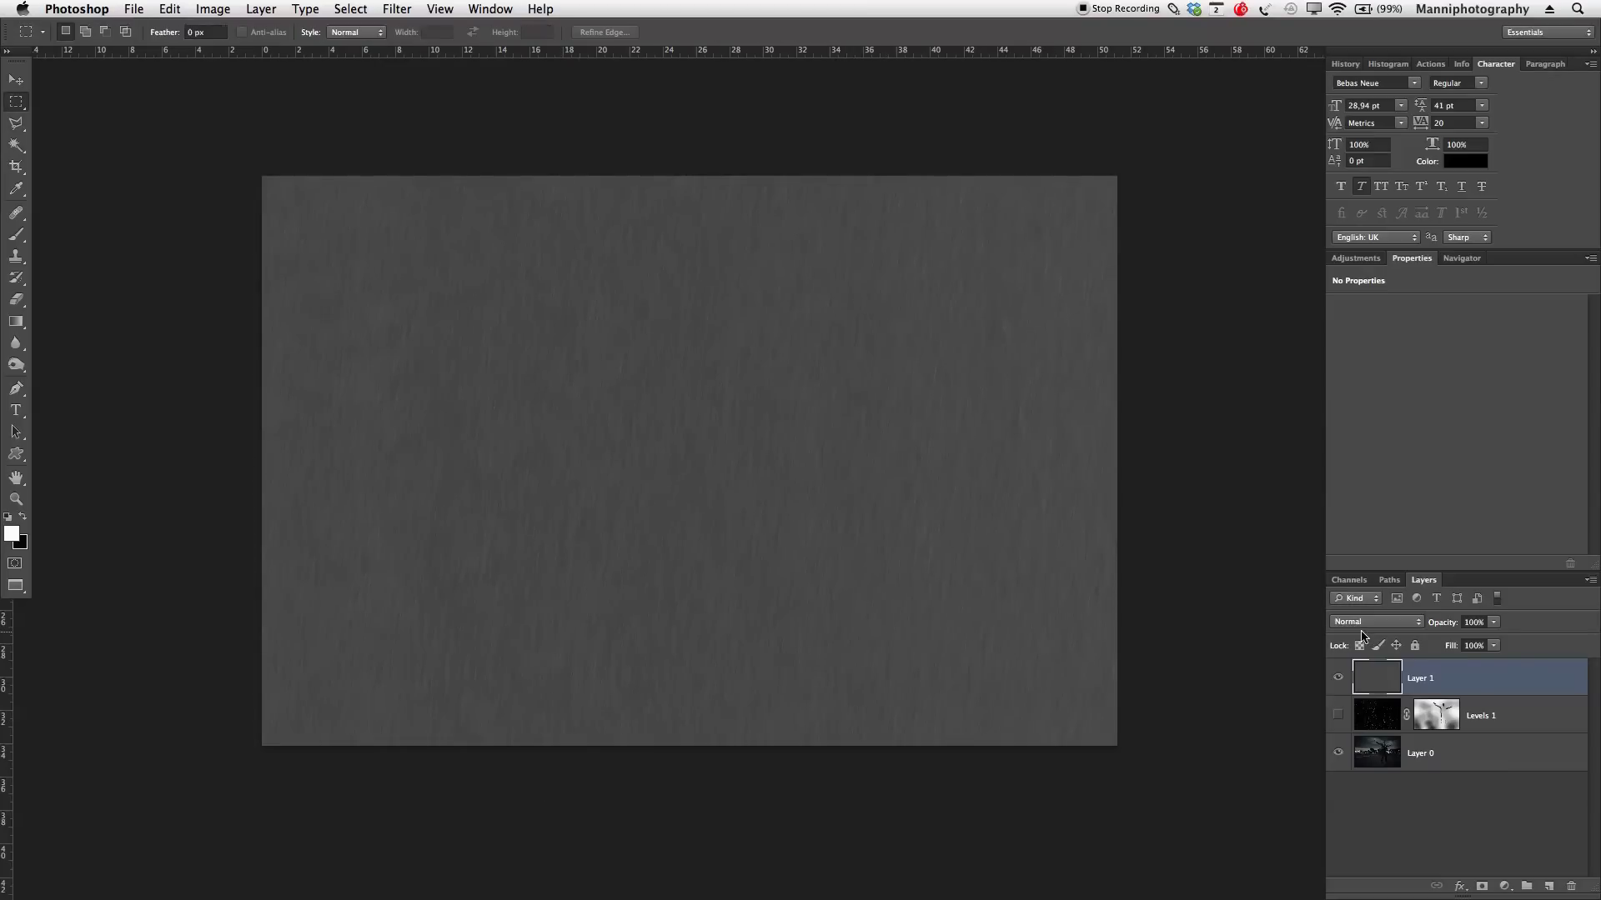
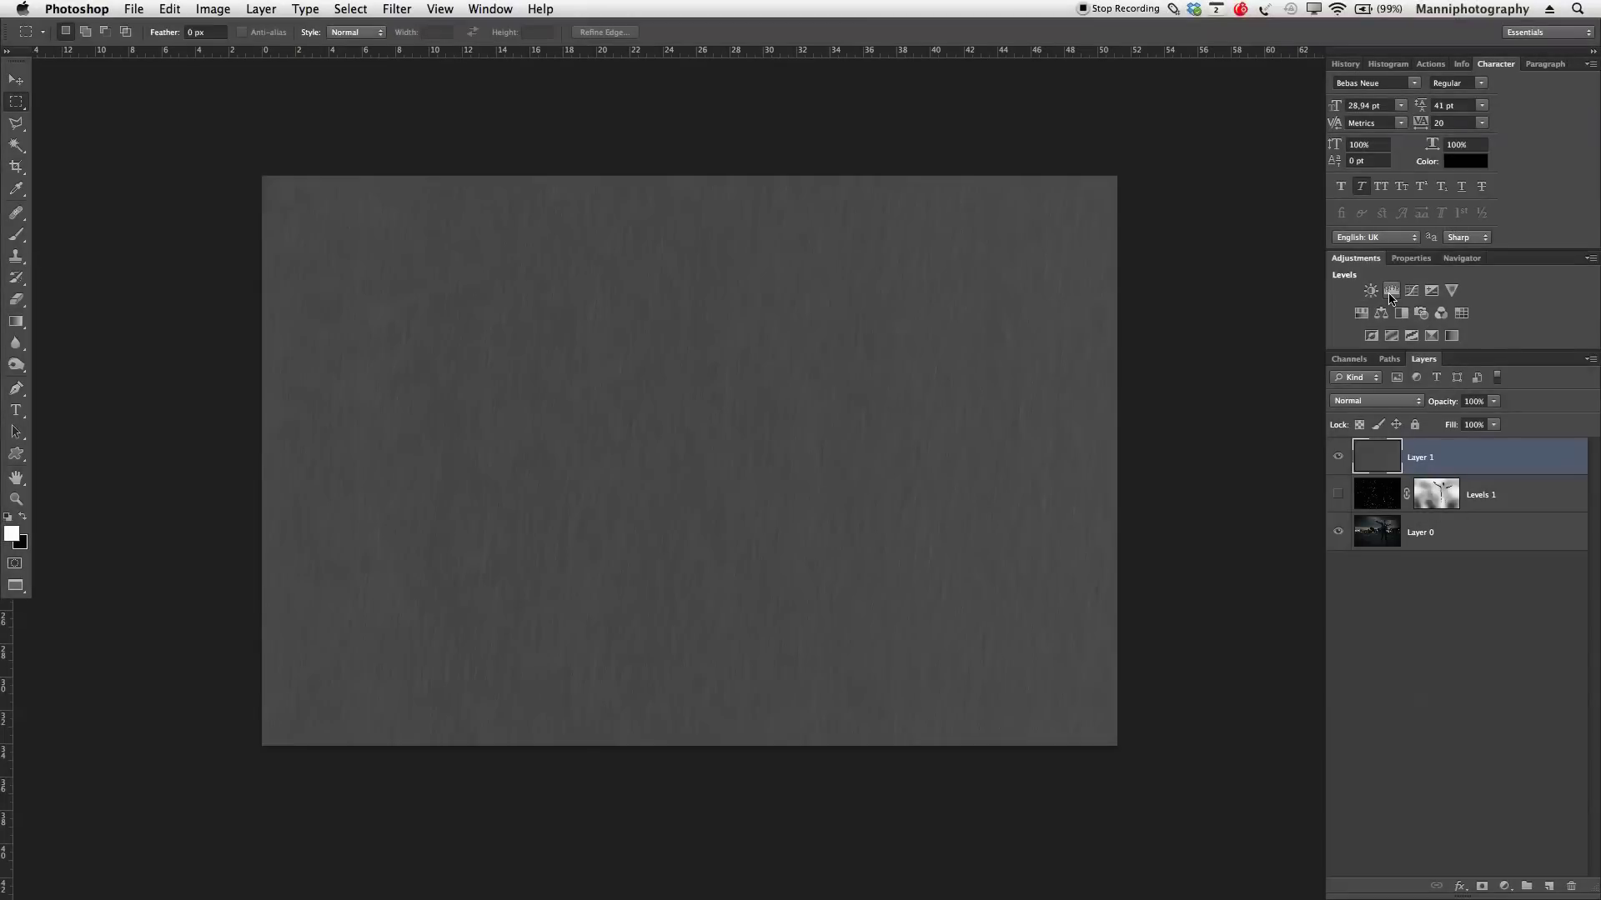
Add a Levels adjustment above the noise layer with input black at 85 and input white at 92.
left_click(1391, 292)
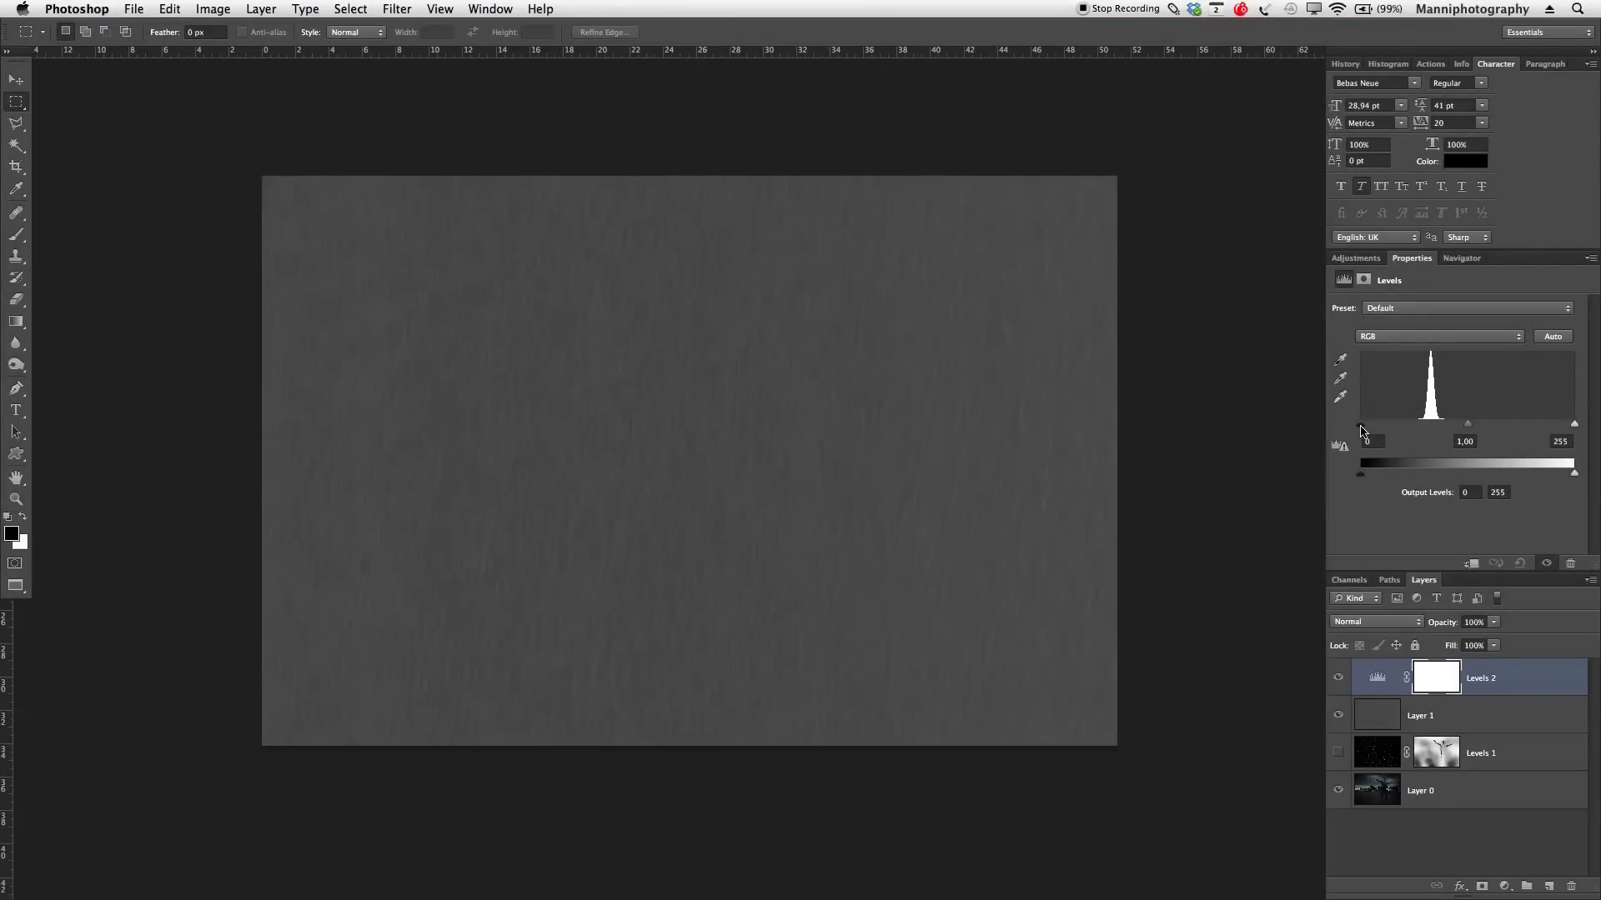
left_click_drag(1361, 427, 1419, 427)
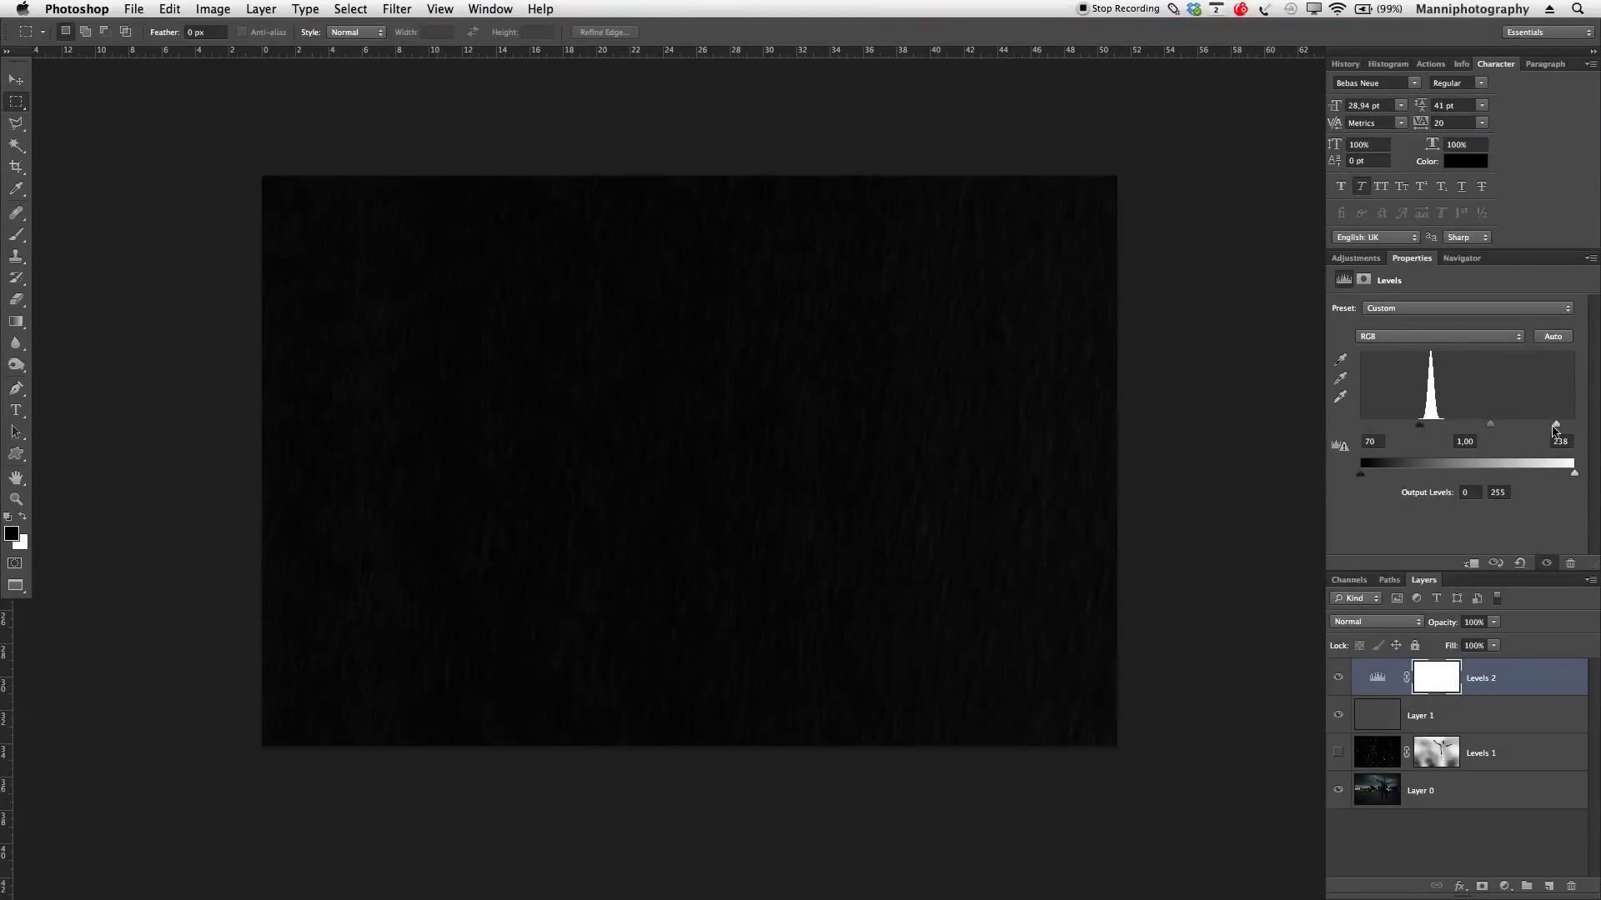
left_click_drag(1572, 424, 1442, 431)
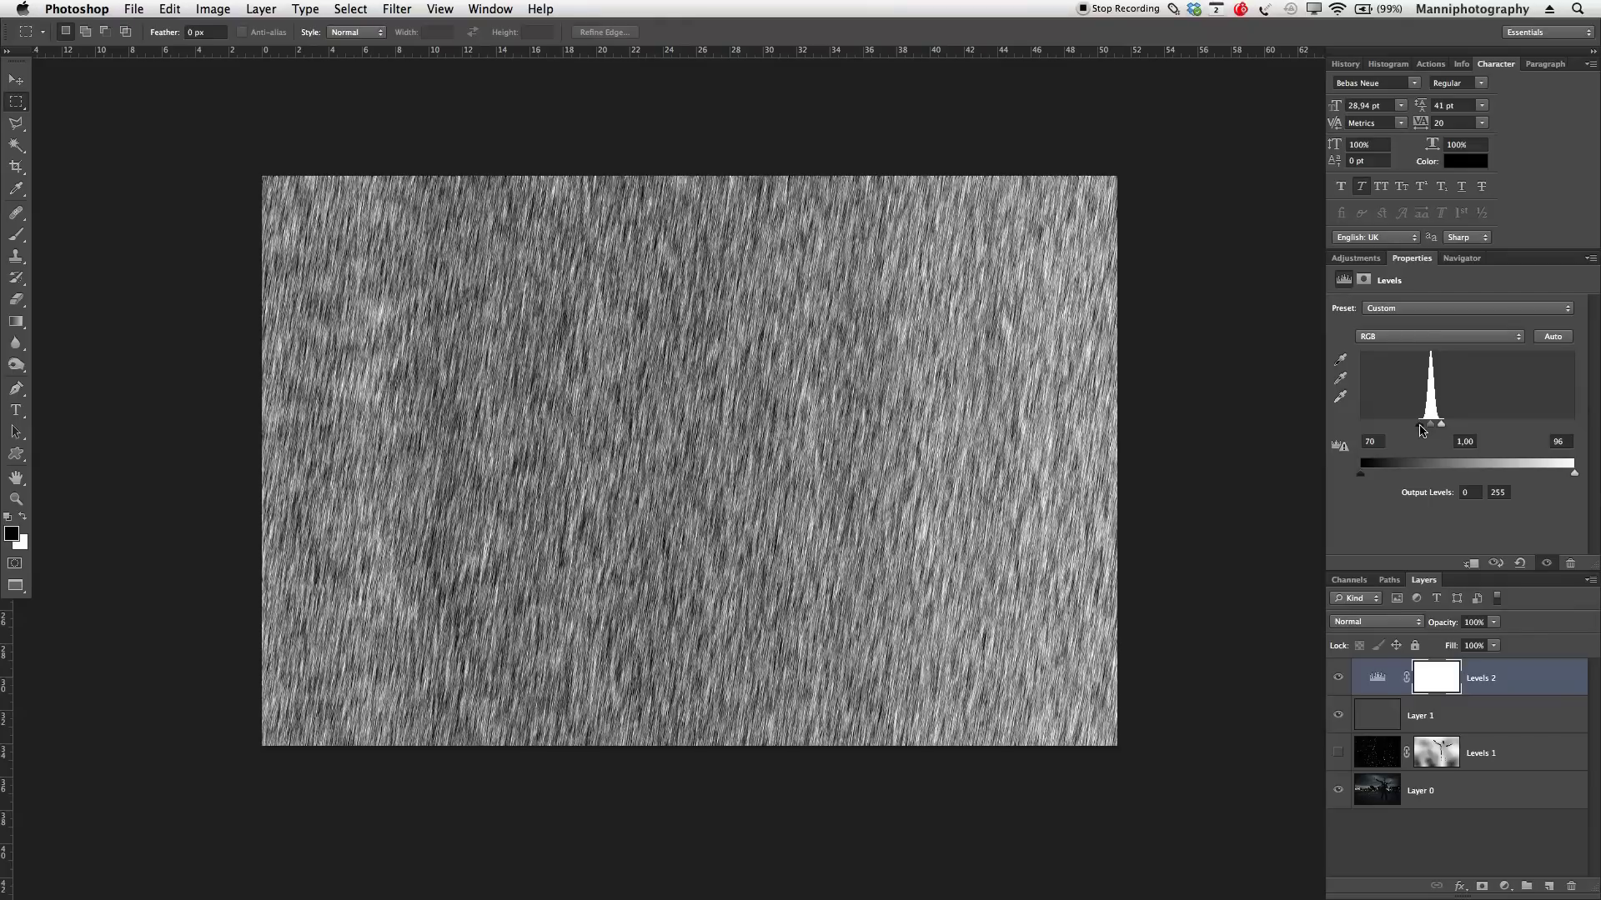
left_click_drag(1422, 430, 1431, 431)
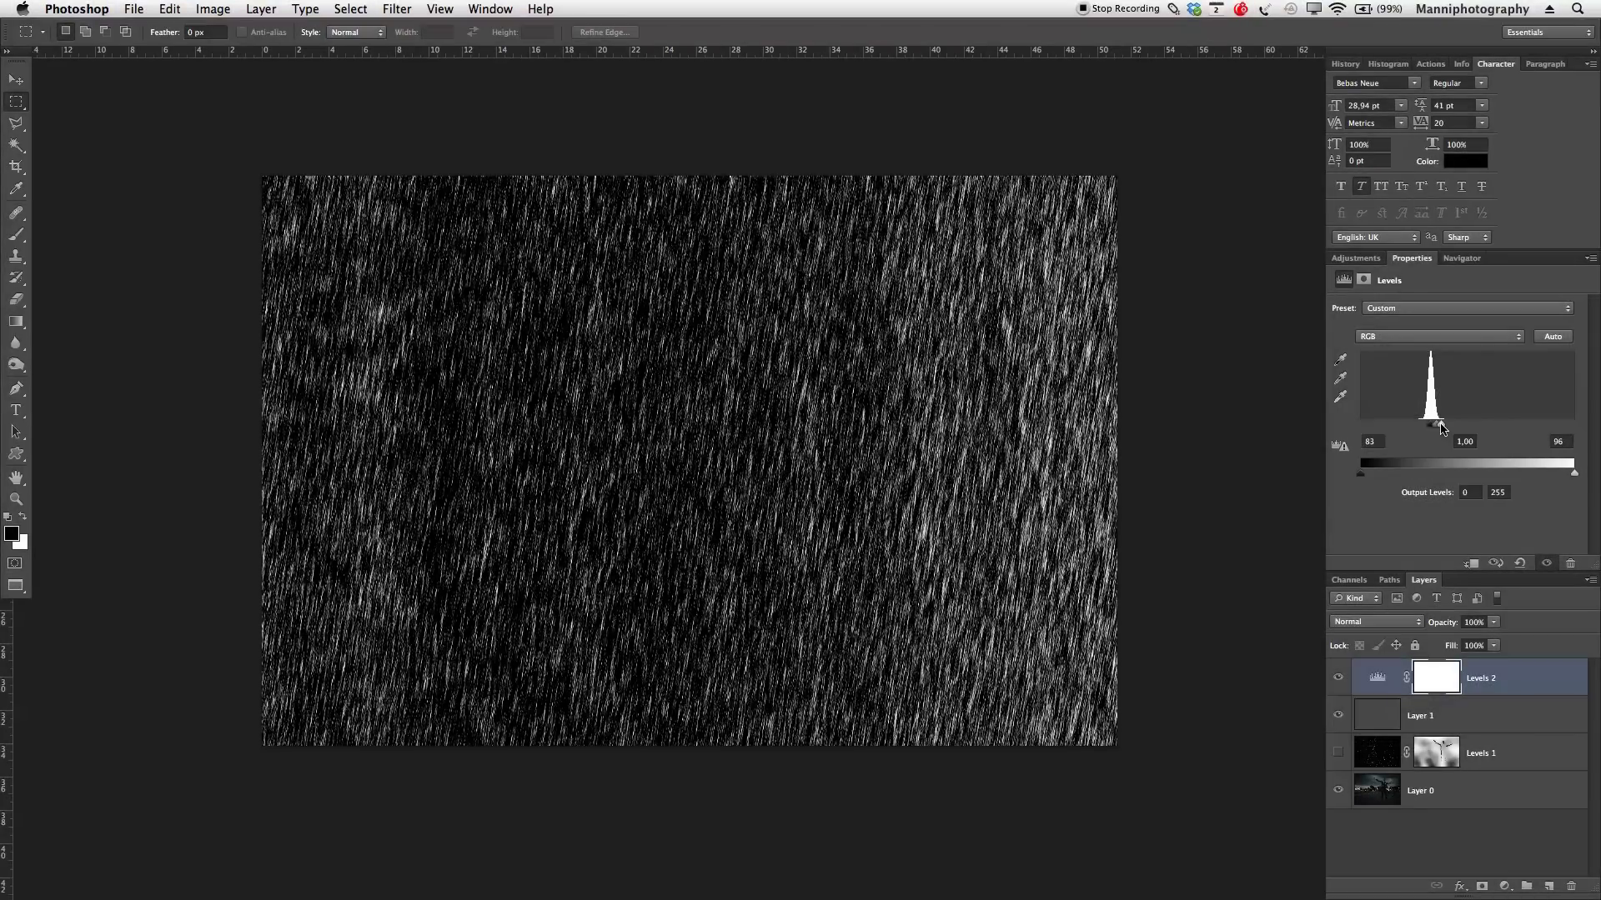
left_click_drag(1442, 429, 1438, 429)
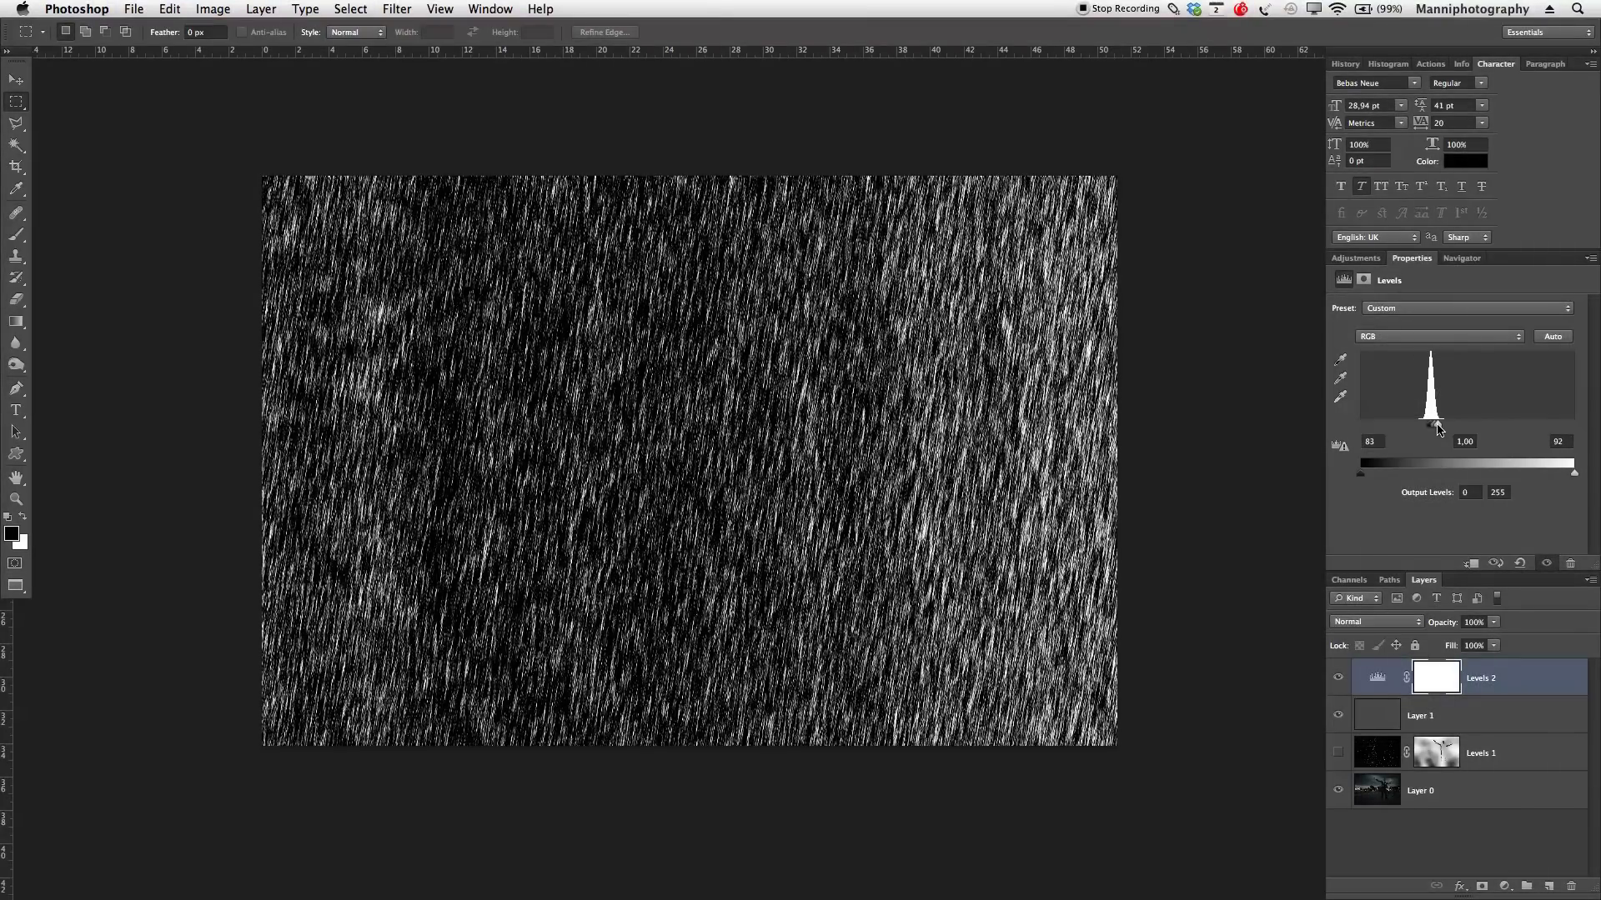
left_click_drag(1430, 431, 1434, 430)
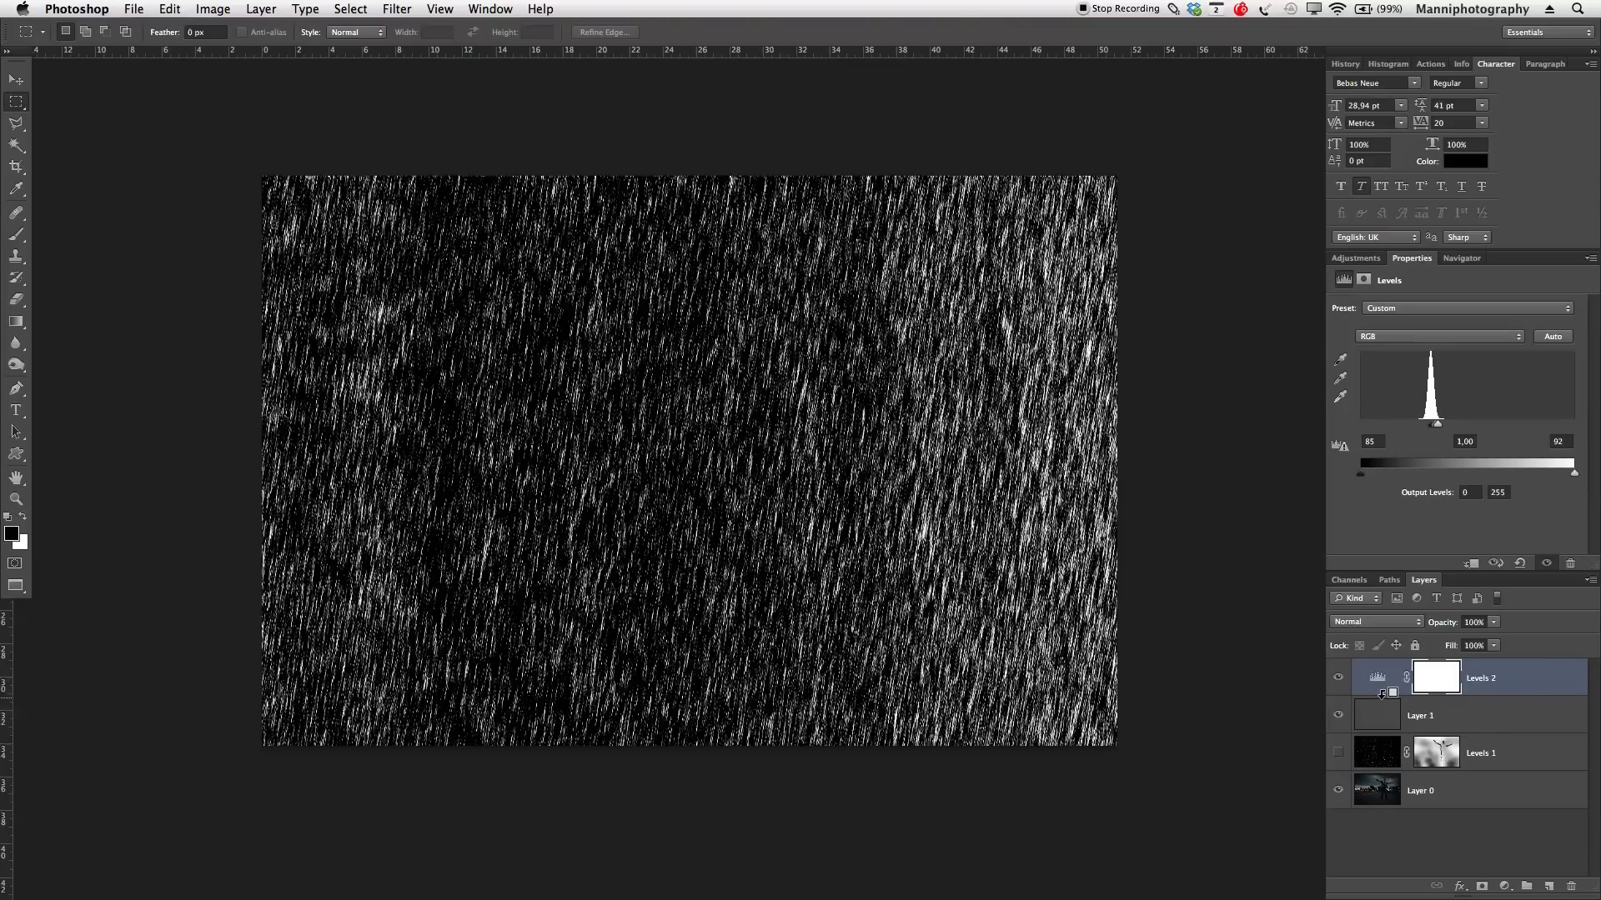
Clip the Levels adjustment to Layer 1 and merge the two into a single layer in Screen mode.
left_click(1384, 693, "alt")
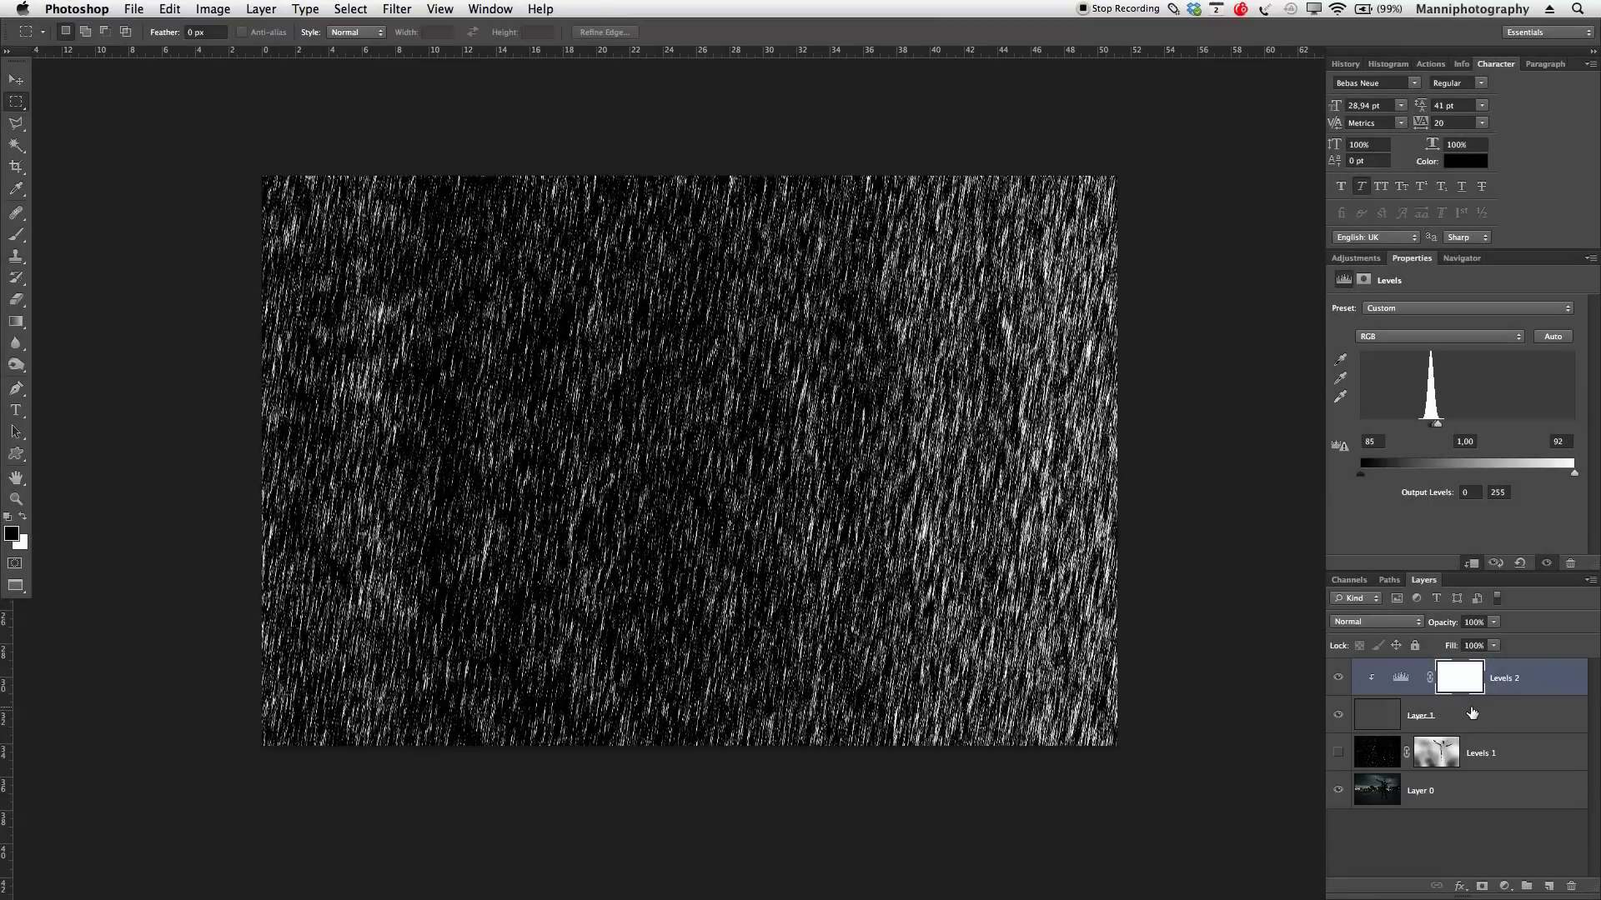
left_click(1499, 714, "shift")
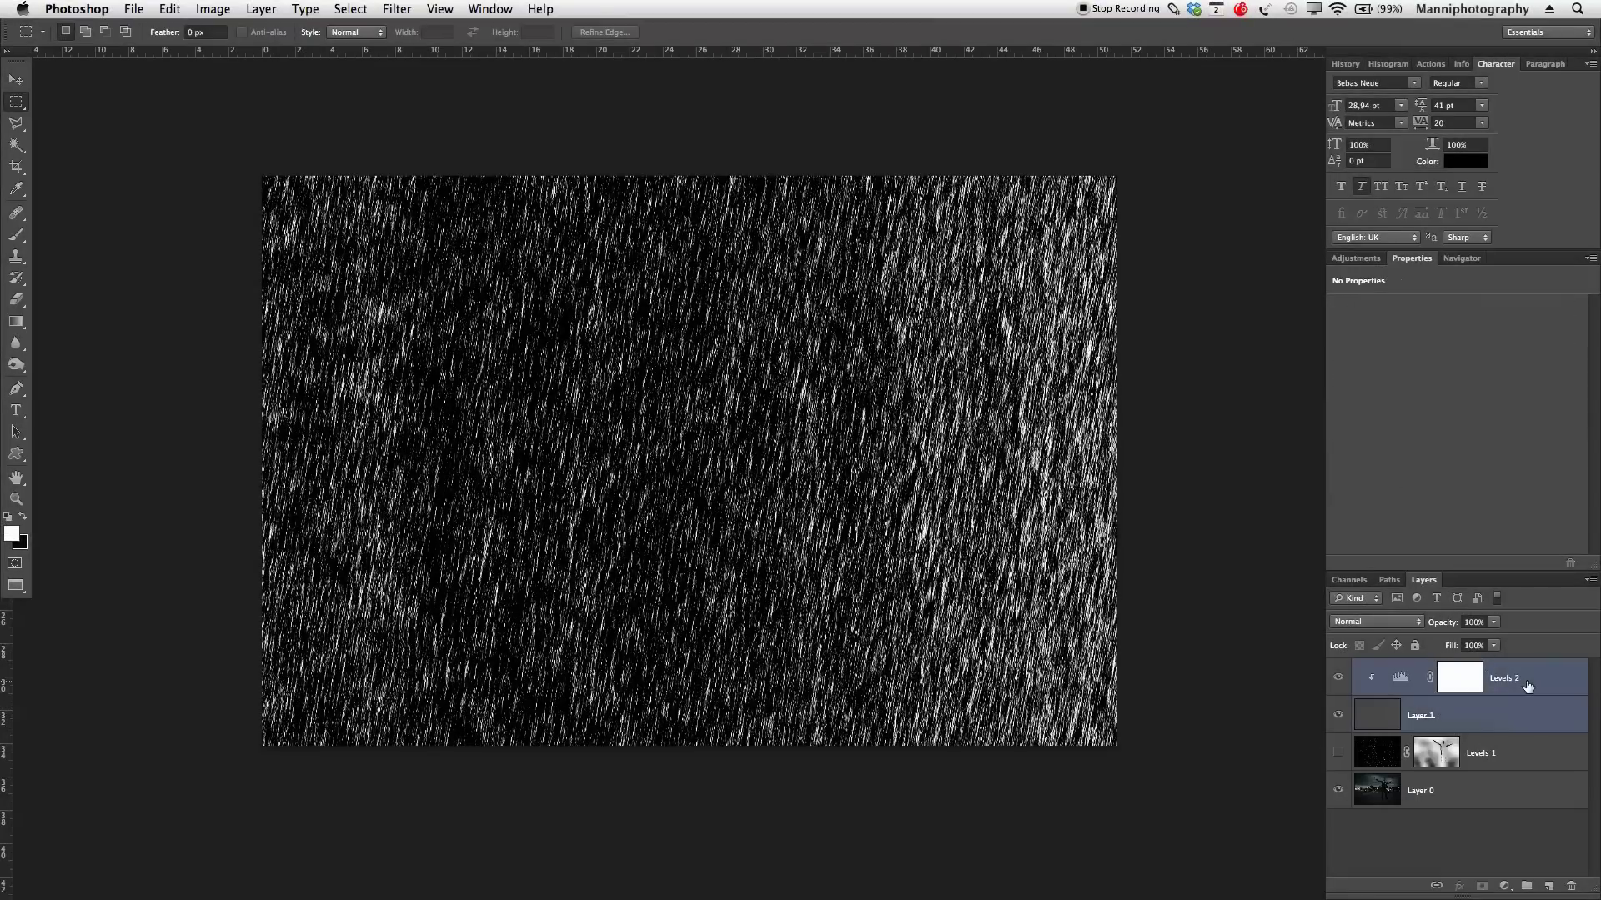
right_click(1504, 714)
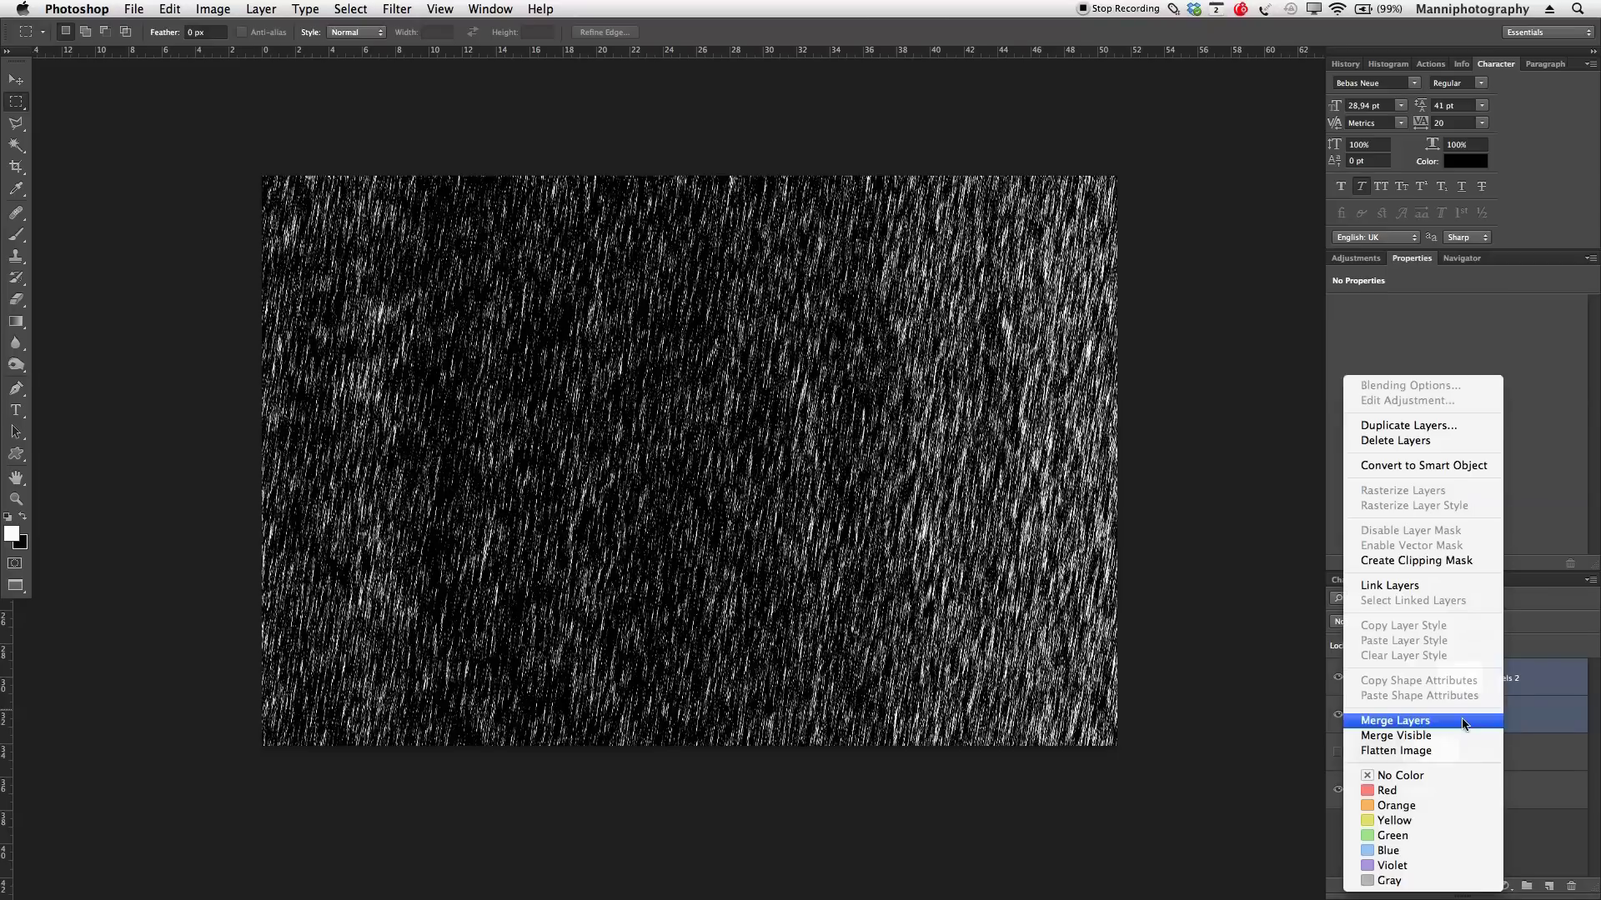
left_click(1459, 720)
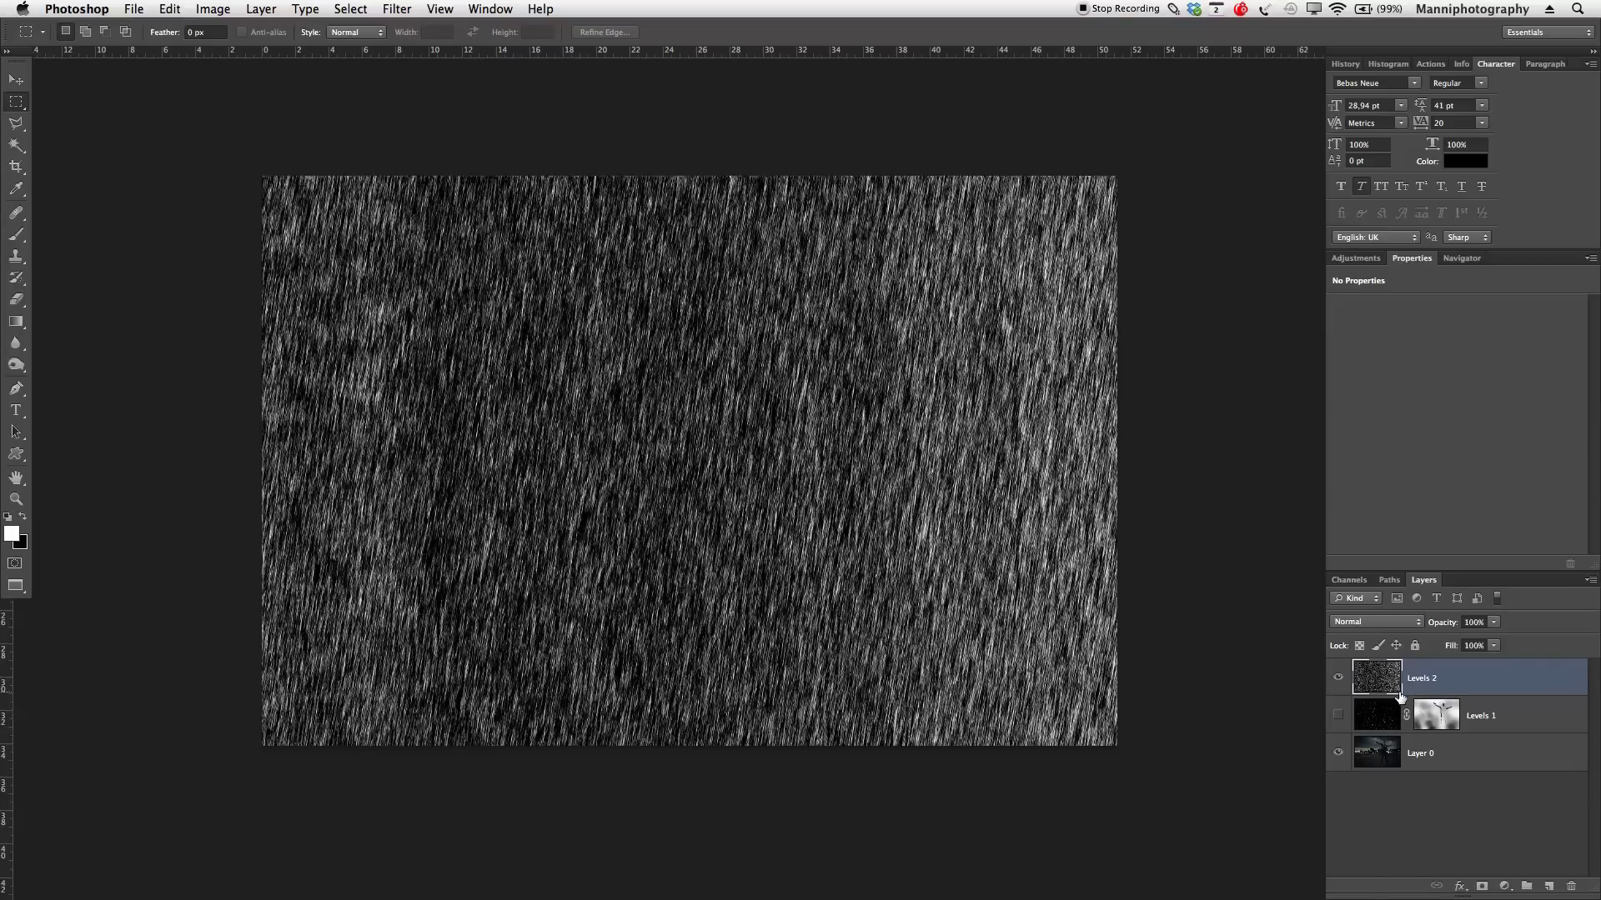
left_click(1397, 629)
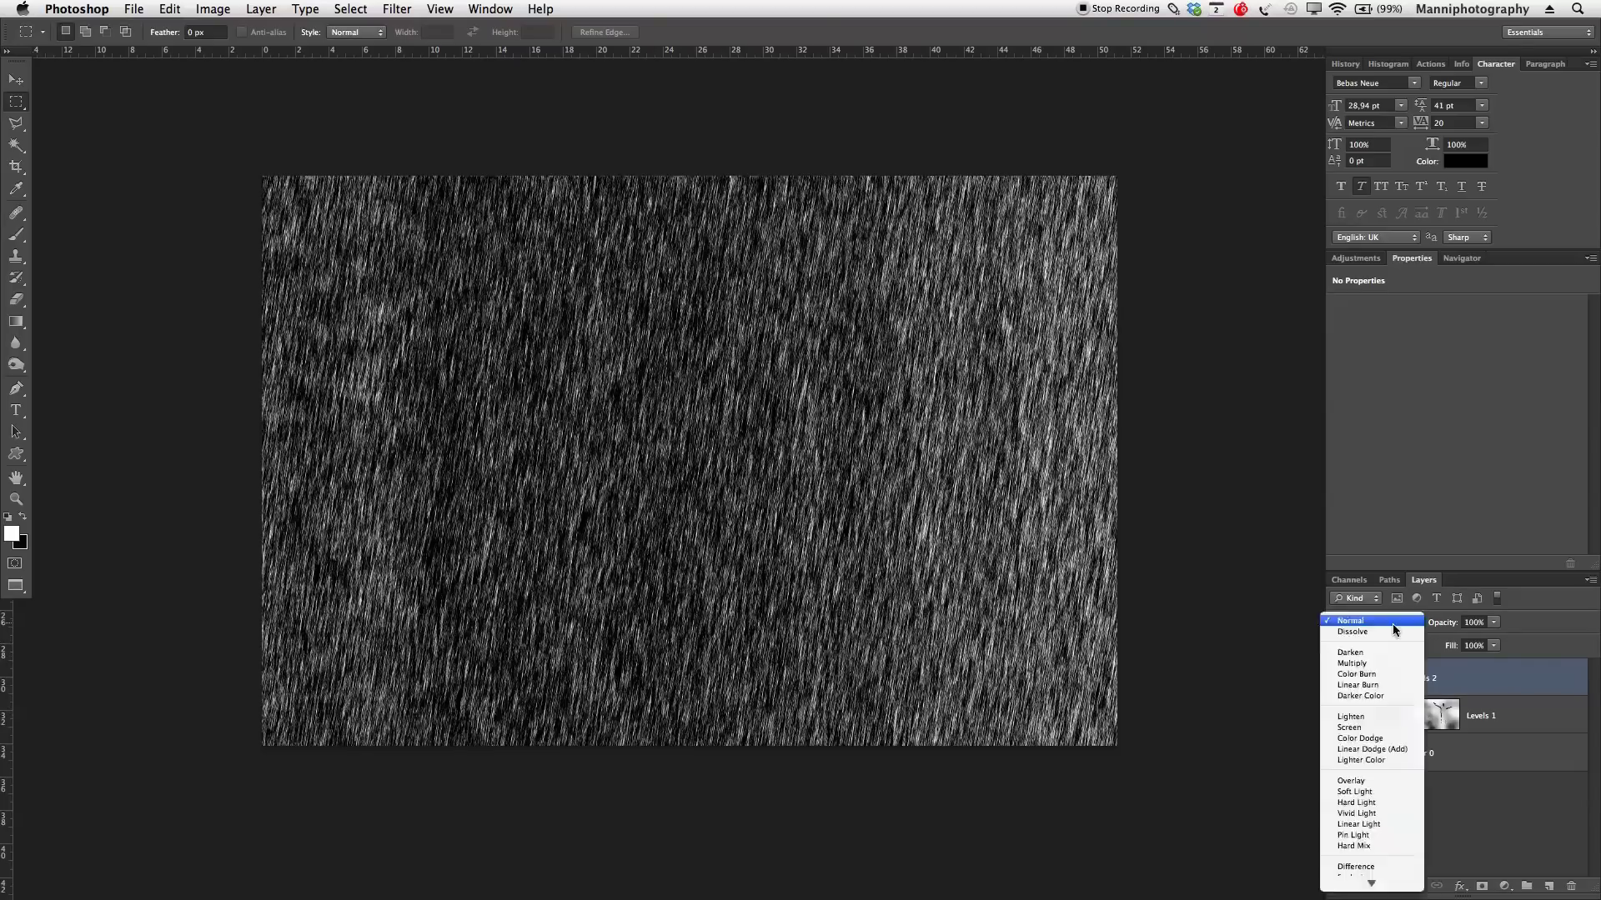
left_click(1364, 728)
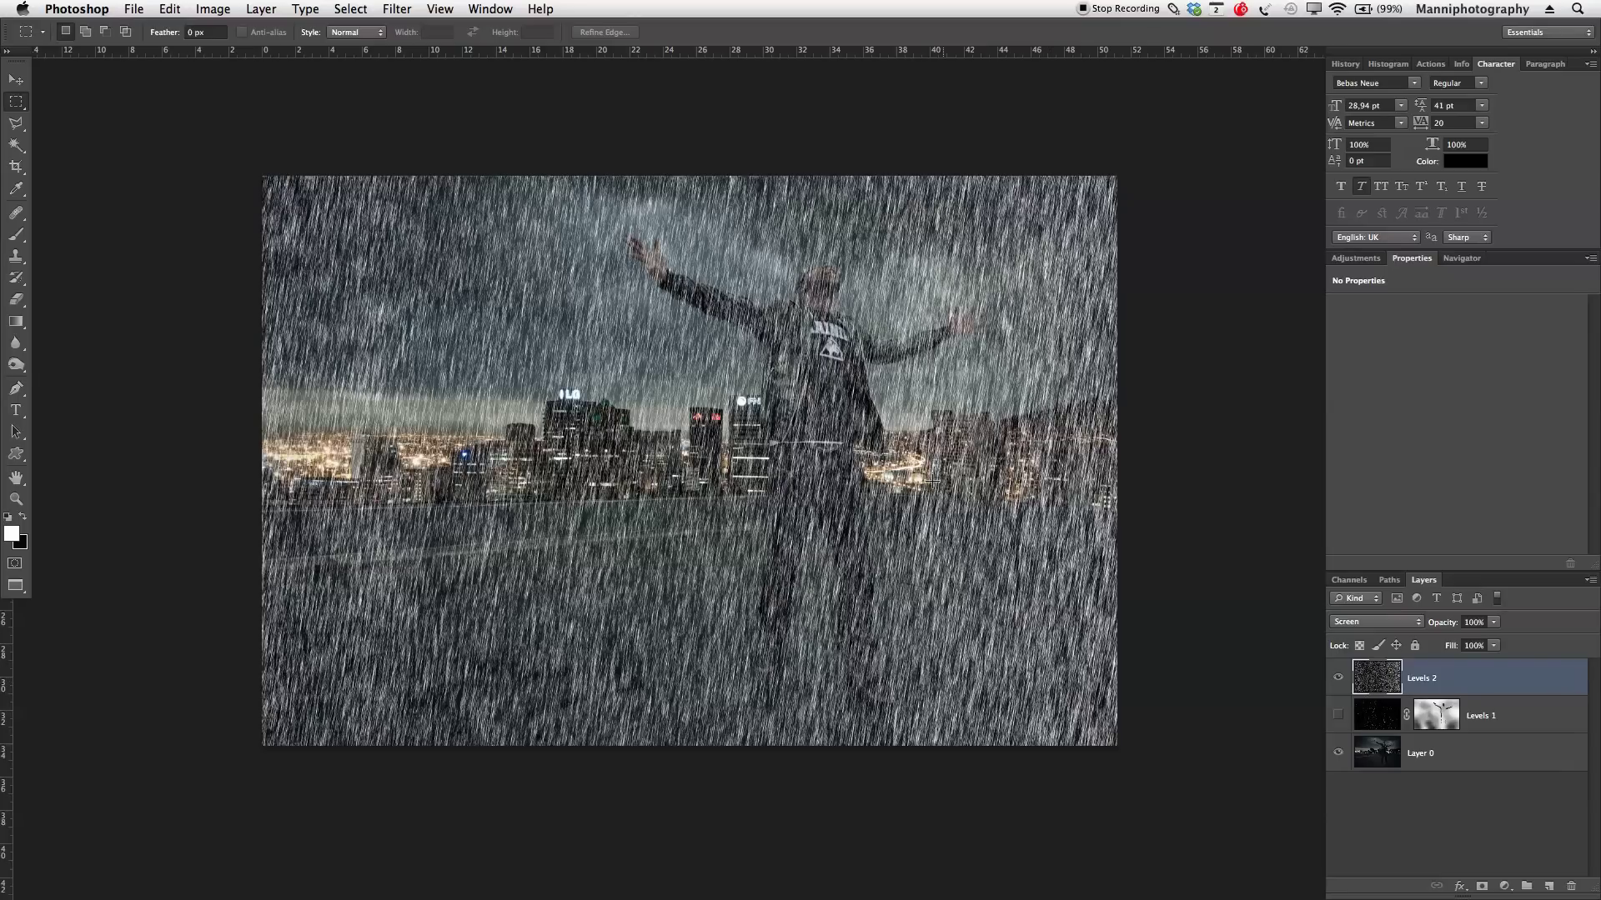
Apply a Gaussian Blur with a 2.4 pixel radius to the merged rain layer.
key("z")
left_click(647, 385)
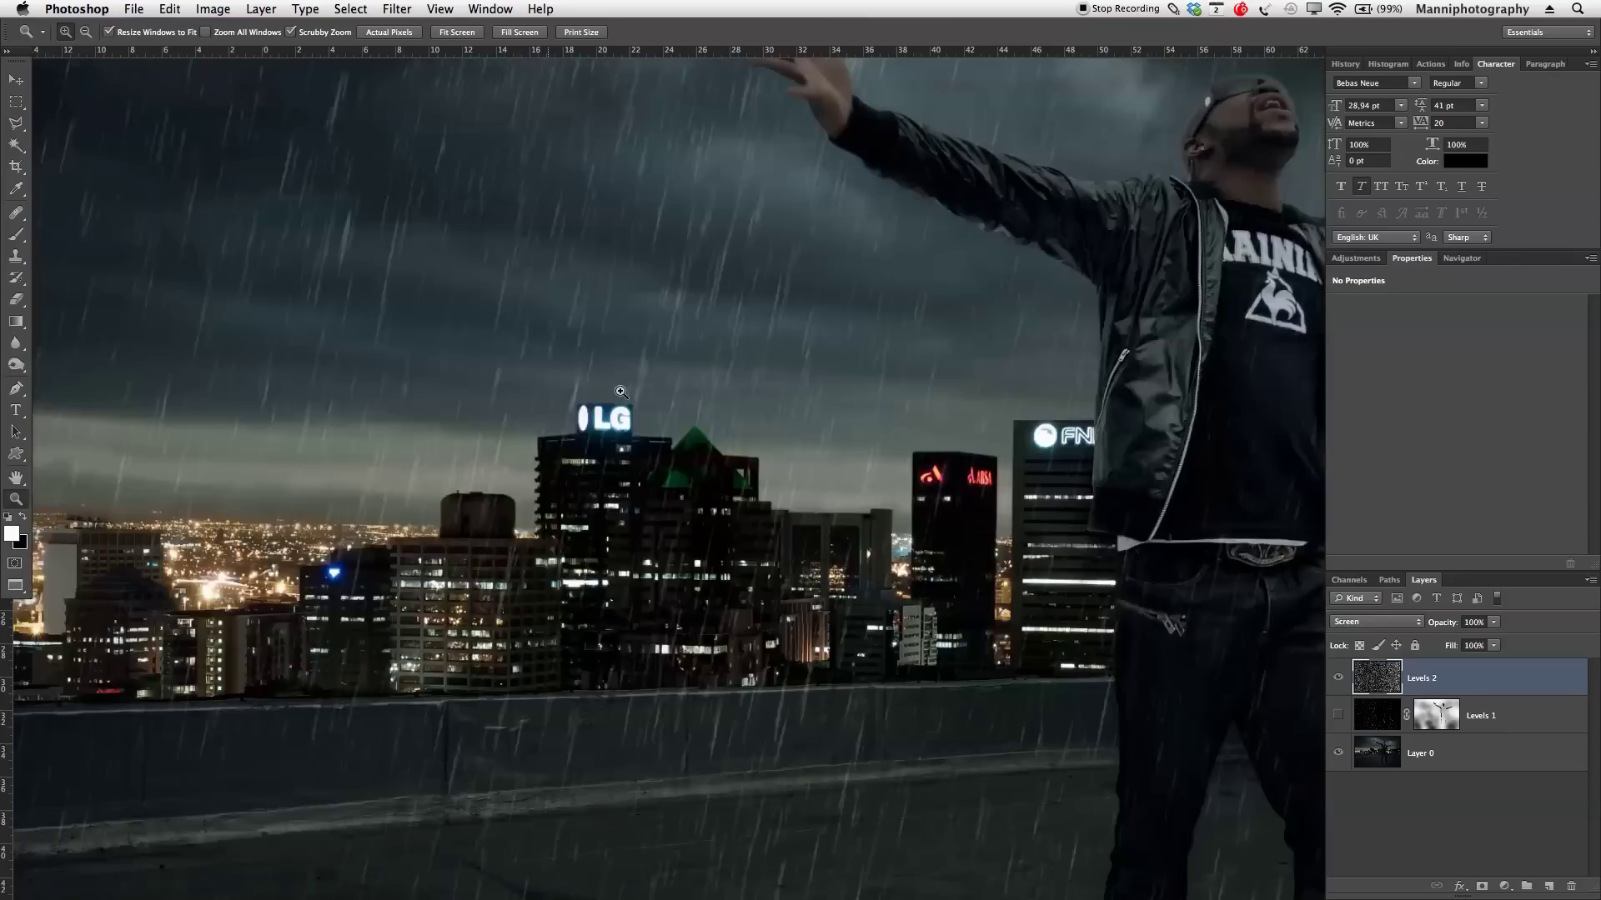
left_click(561, 396)
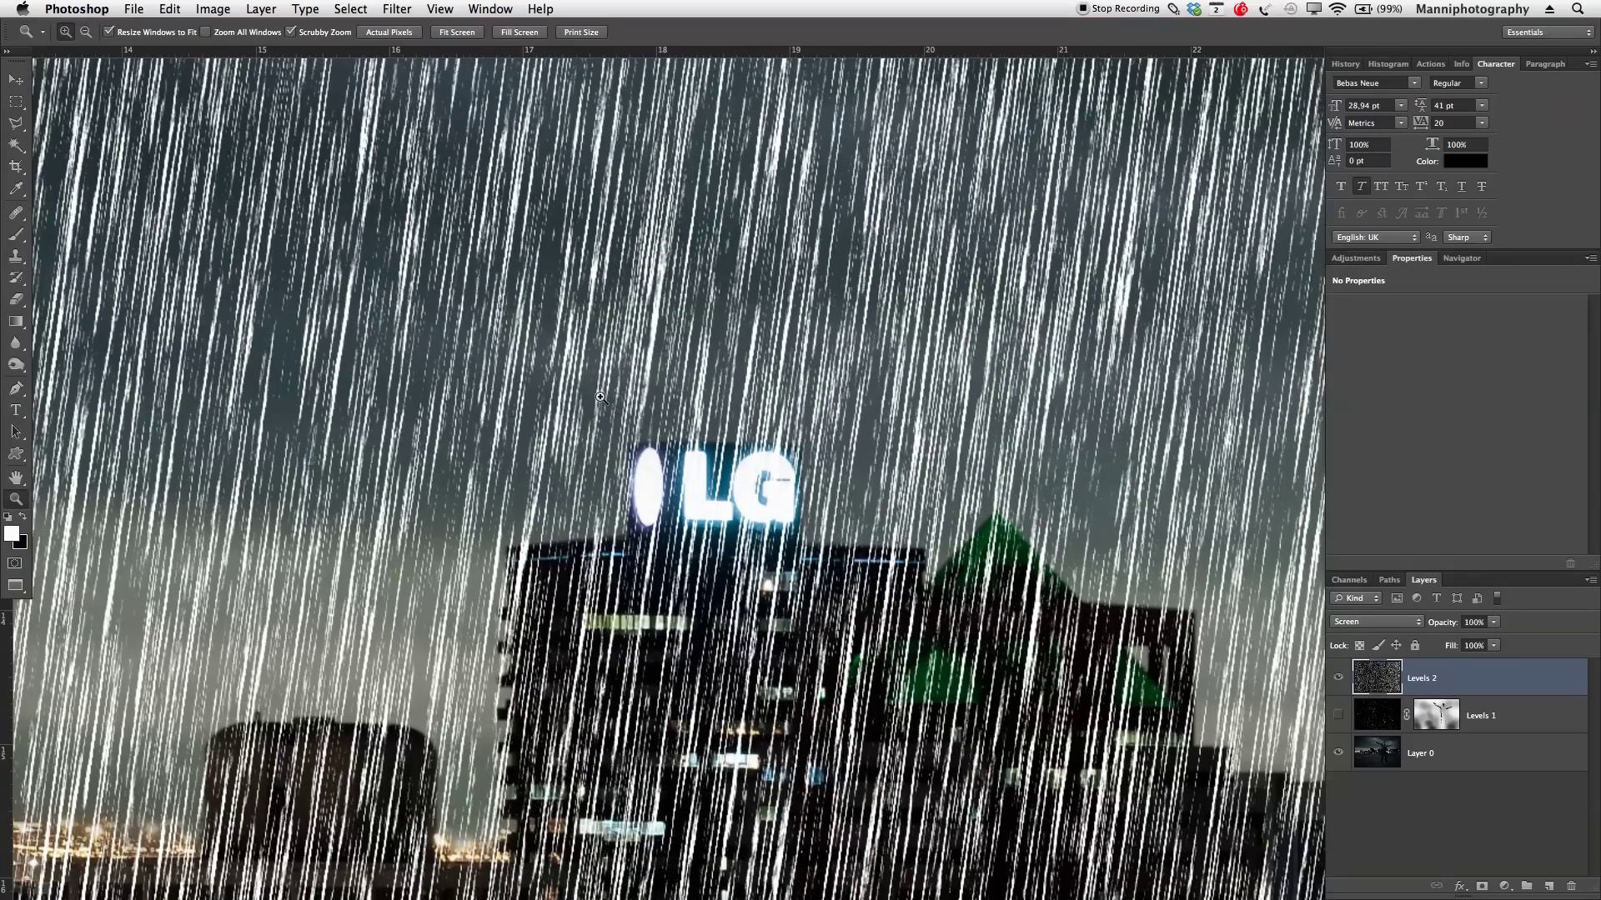
left_click(877, 500, "alt")
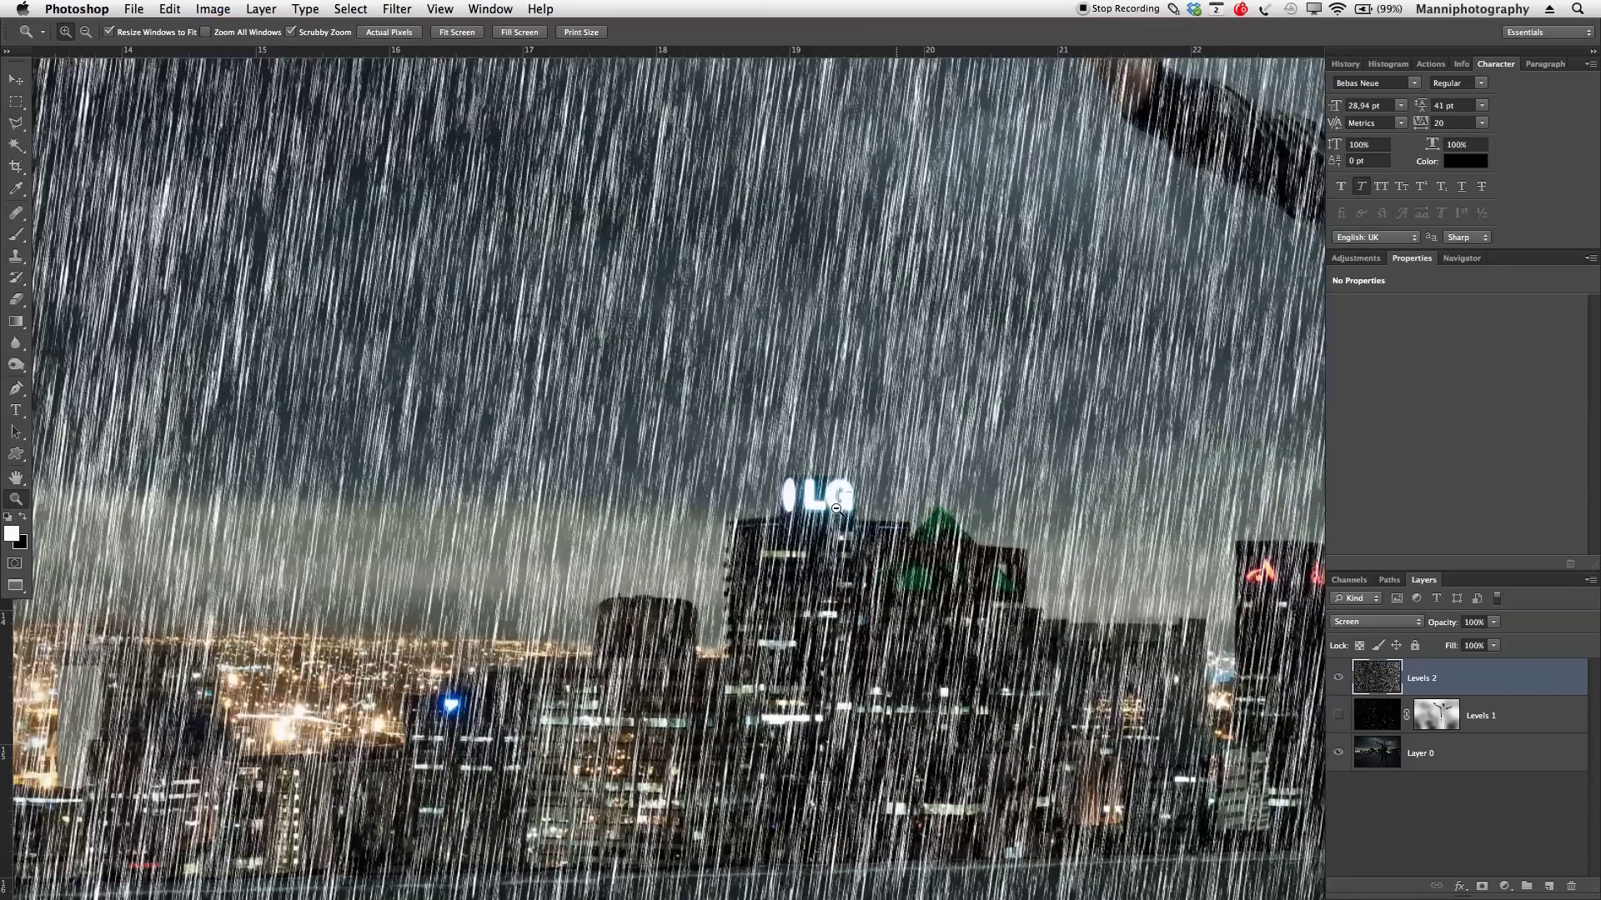
left_click(400, 9)
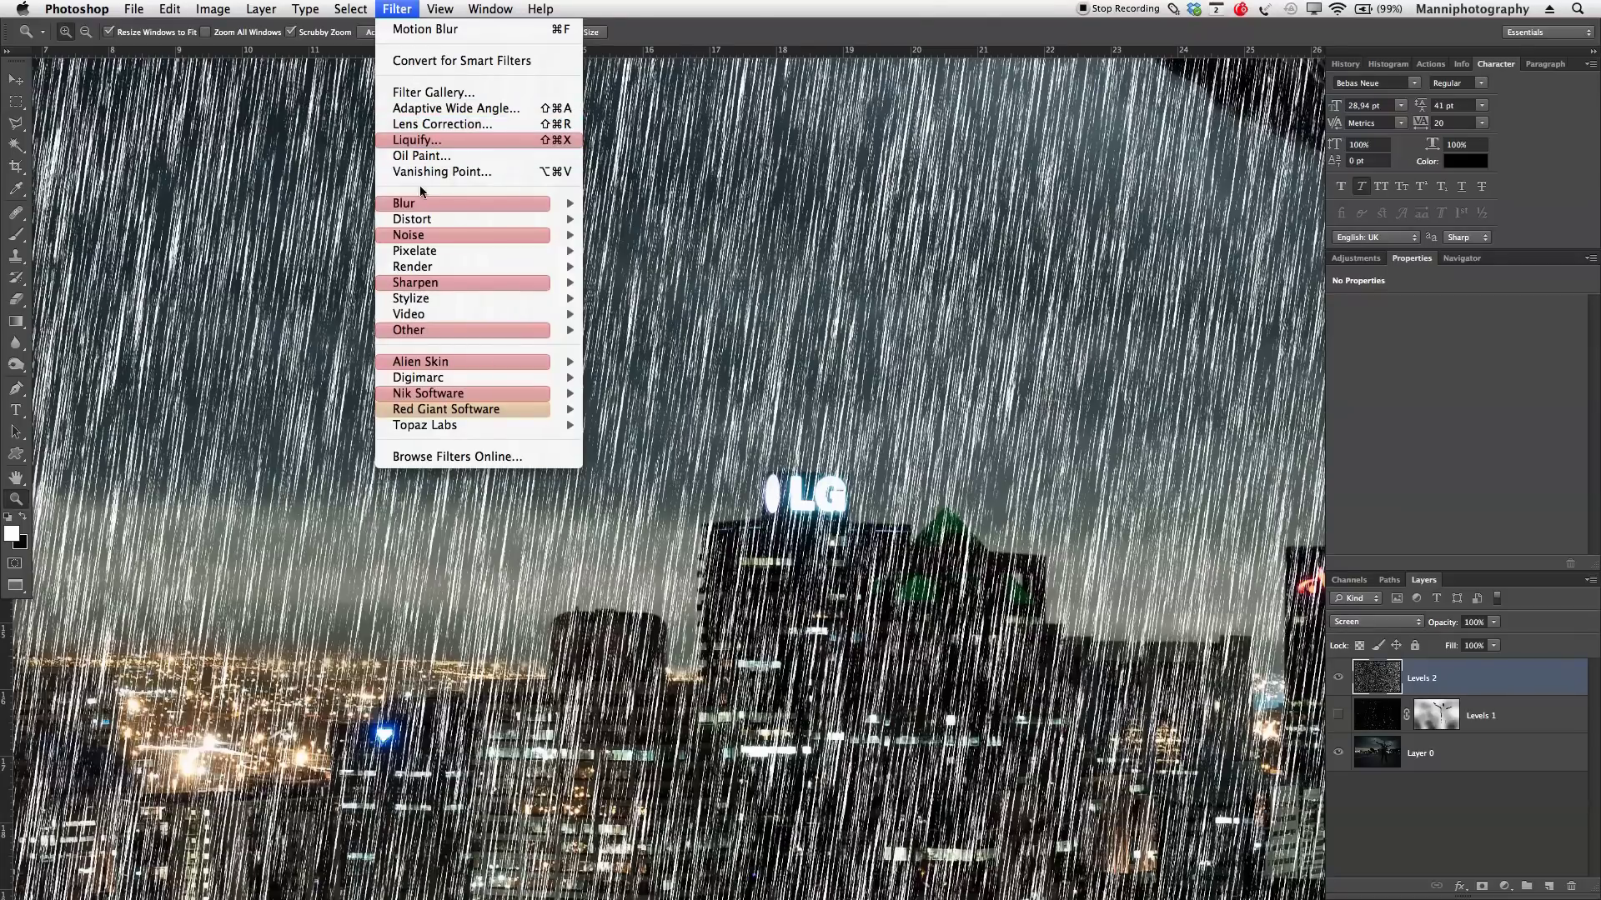
mouse_move(427, 207)
left_click(642, 330)
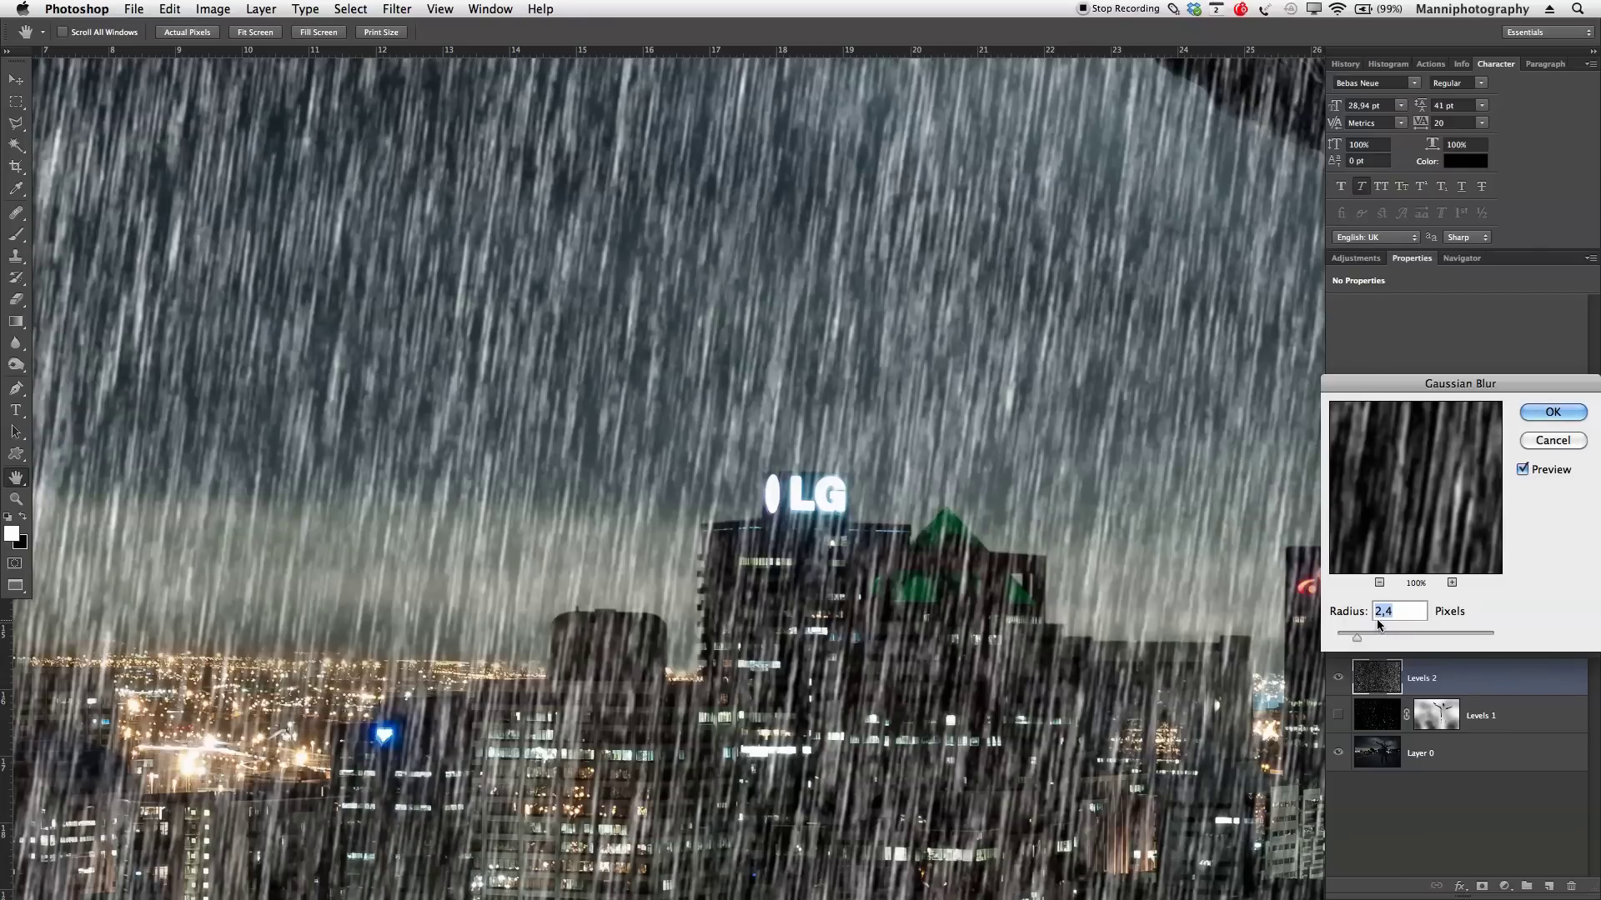
left_click_drag(1356, 635, 1359, 640)
left_click_drag(1361, 634, 1358, 645)
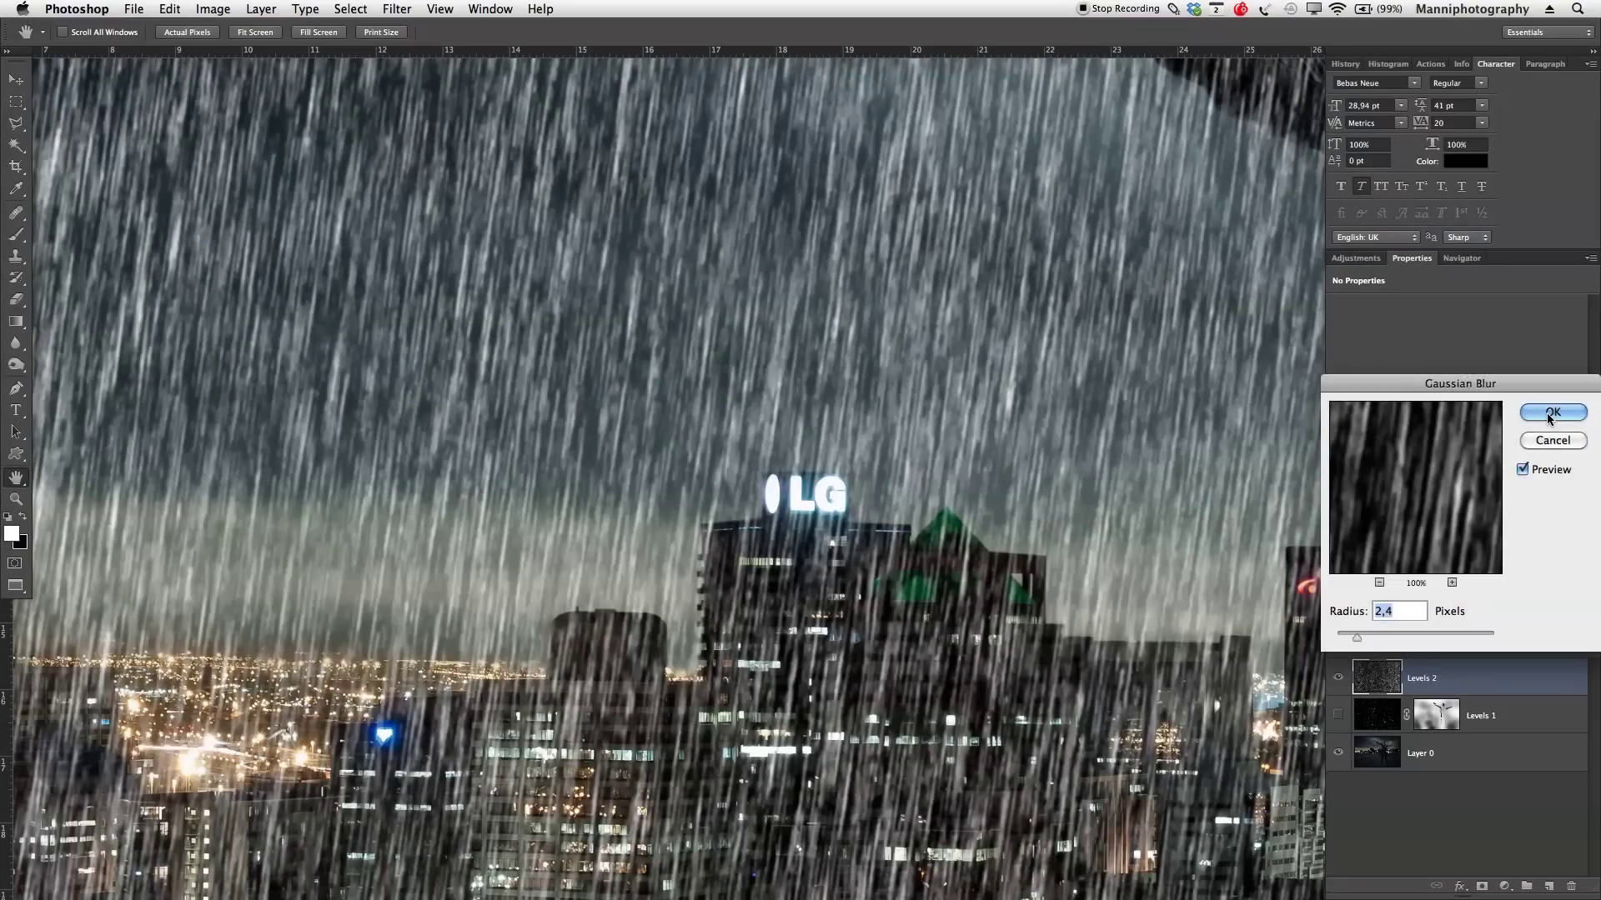
left_click(1552, 412)
Try the rain layer at 23% opacity over the whole photo and restore it to 100%.
key("z")
left_click_drag(634, 317, 619, 386)
left_click_drag(516, 329, 689, 438)
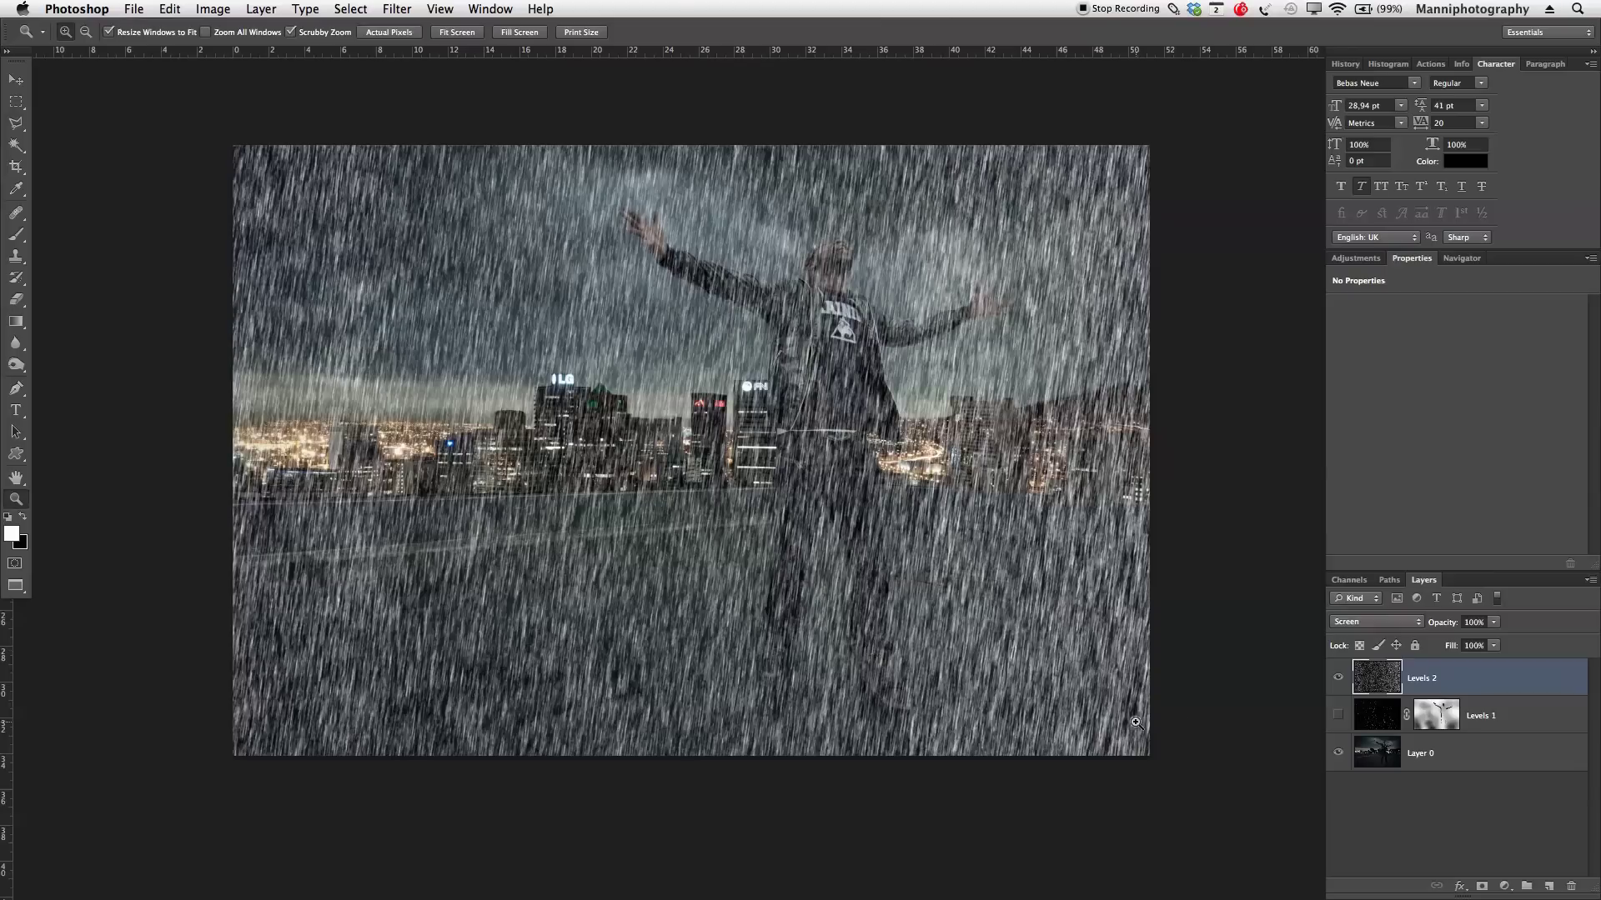
left_click_drag(1444, 627, 1382, 634)
key("Return")
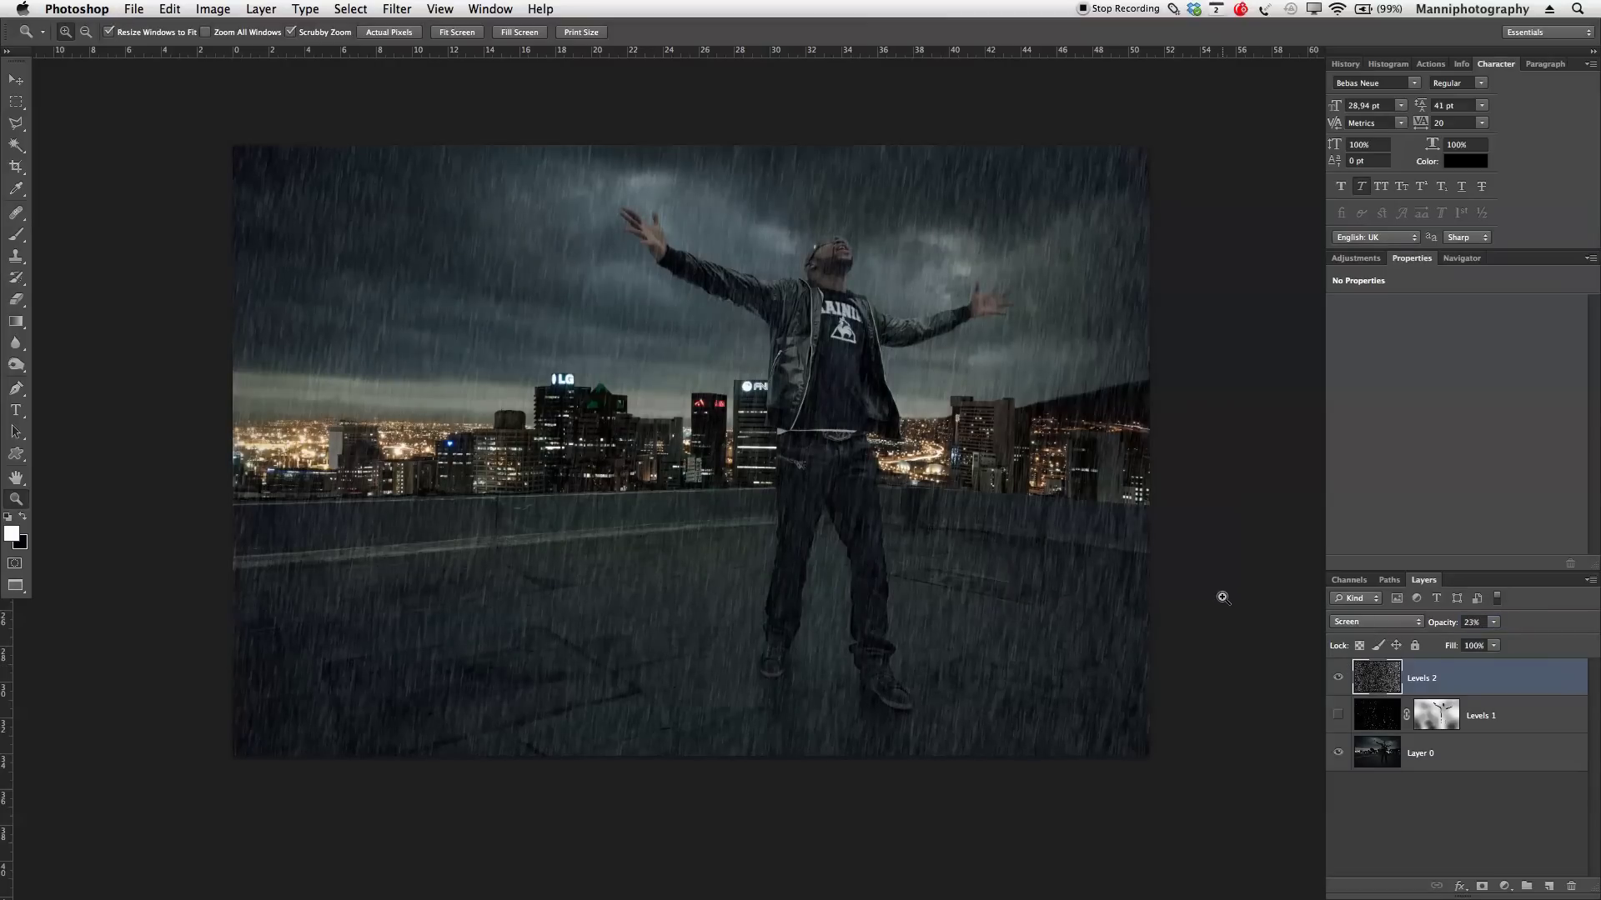
left_click_drag(1439, 627, 1568, 644)
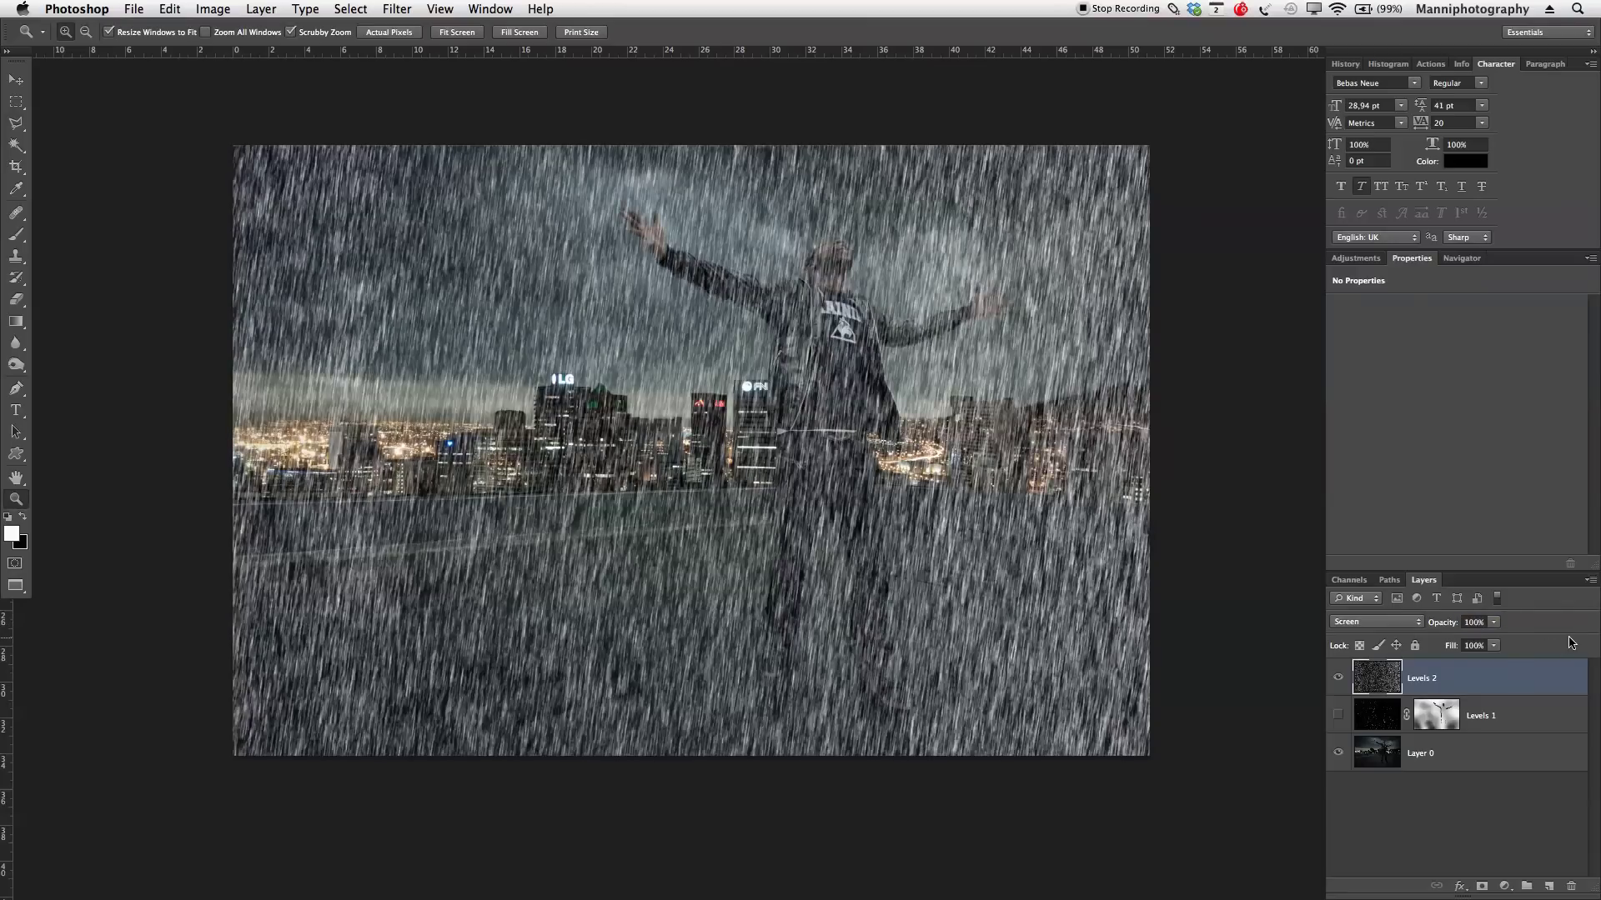
In the rain layer's Blend If settings, split the This Layer black point to 68 / 155.
double_click(1469, 672)
left_click_drag(1414, 188, 1373, 181)
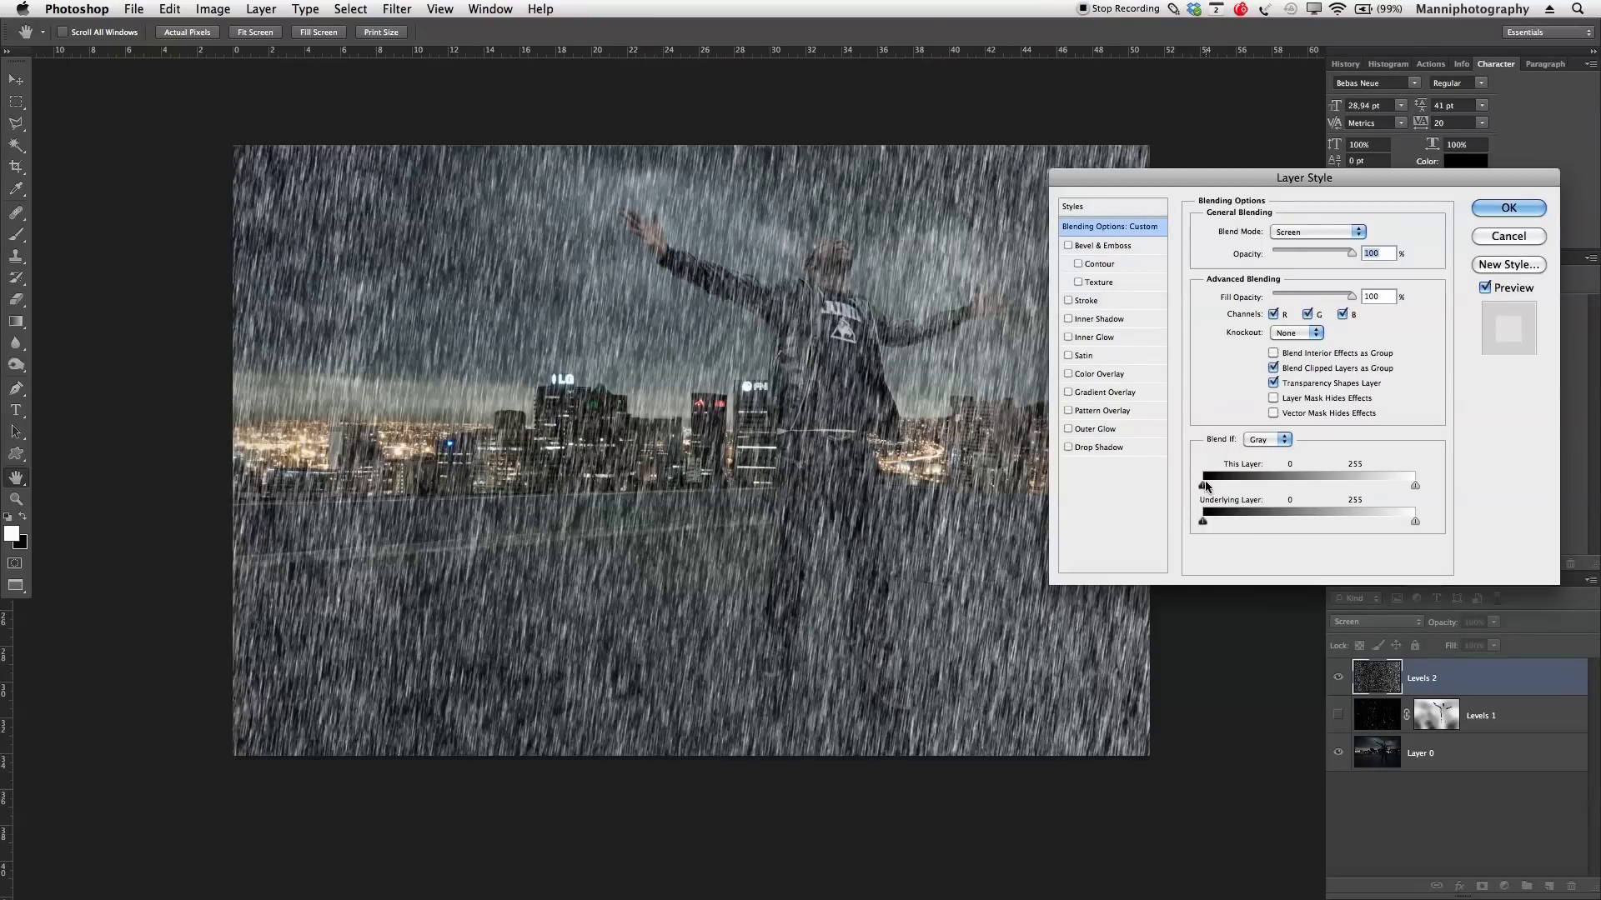
key("alt")
left_click_drag(1204, 487, 1338, 490)
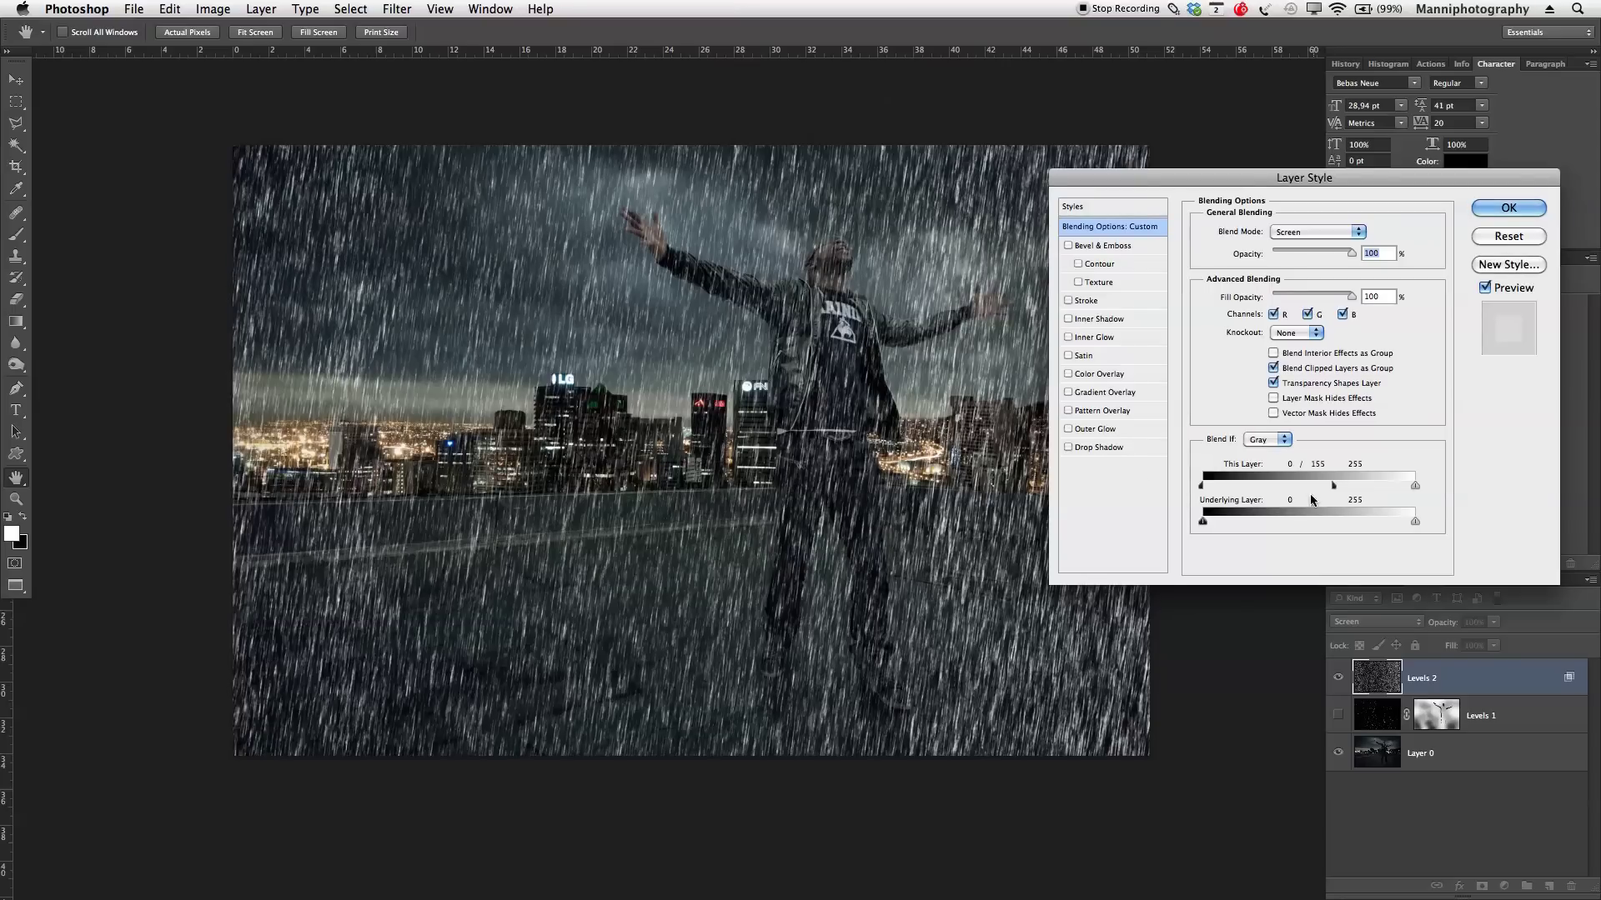
left_click_drag(1205, 490, 1259, 491)
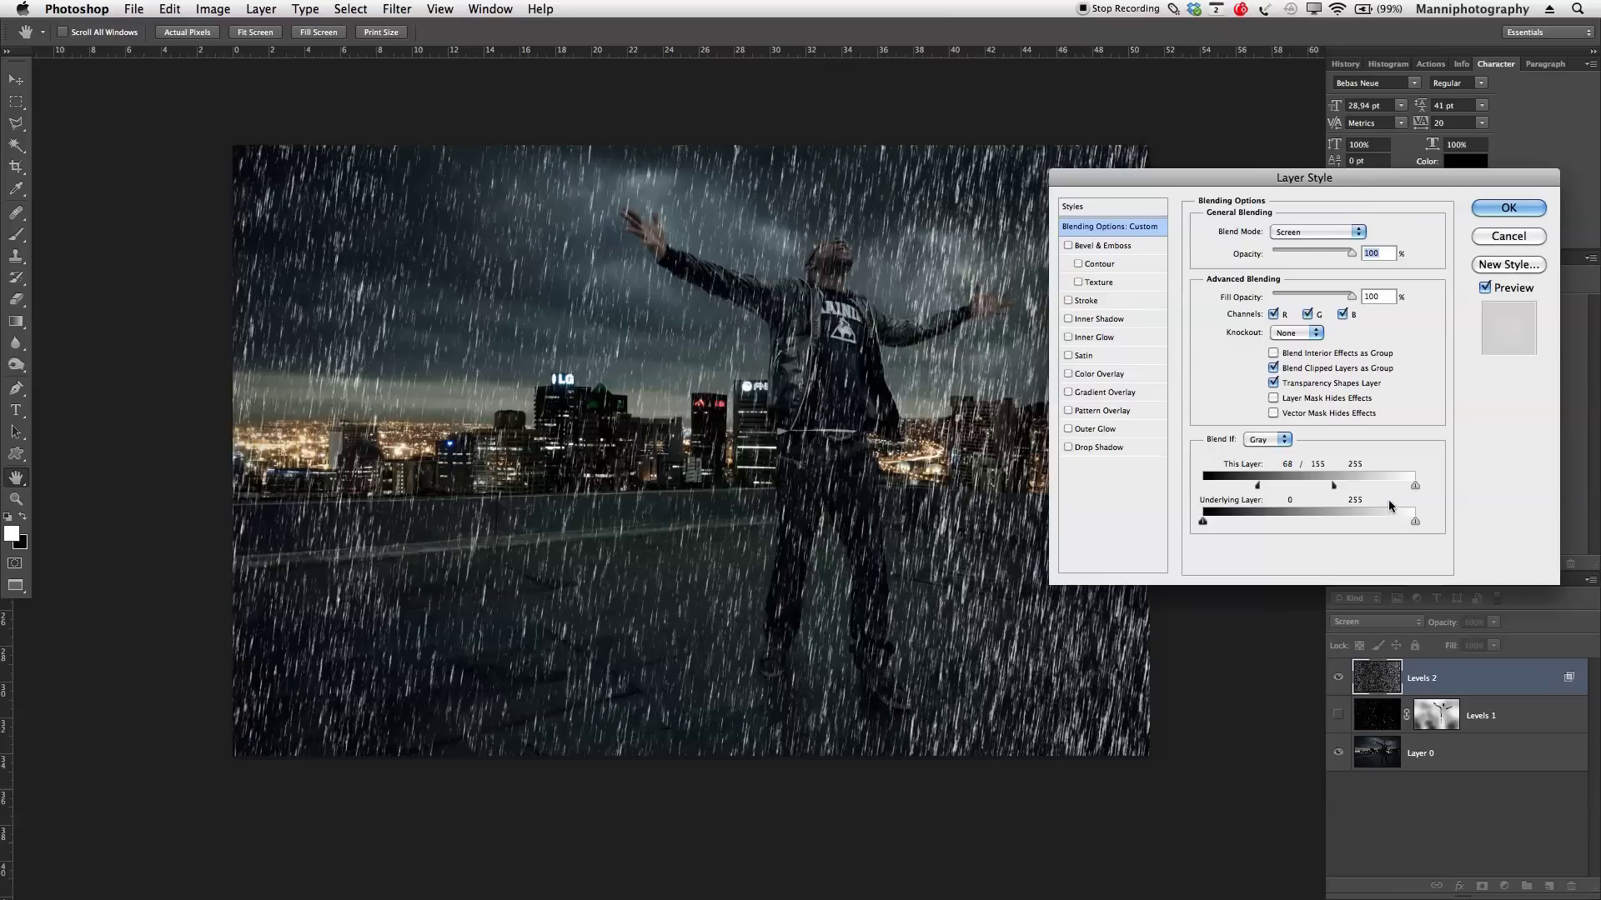
Split the Underlying Layer black point to 0 / 46 in Blend If and apply the layer style.
left_click_drag(1415, 485, 1336, 534)
key("alt")
left_click_drag(1244, 515, 1239, 517)
left_click_drag(1411, 516, 1453, 518)
mouse_move(1204, 522)
left_mouse_down()
mouse_move(1284, 531)
mouse_move(1184, 522)
left_mouse_up()
left_click_drag(1202, 523, 1245, 528, "alt")
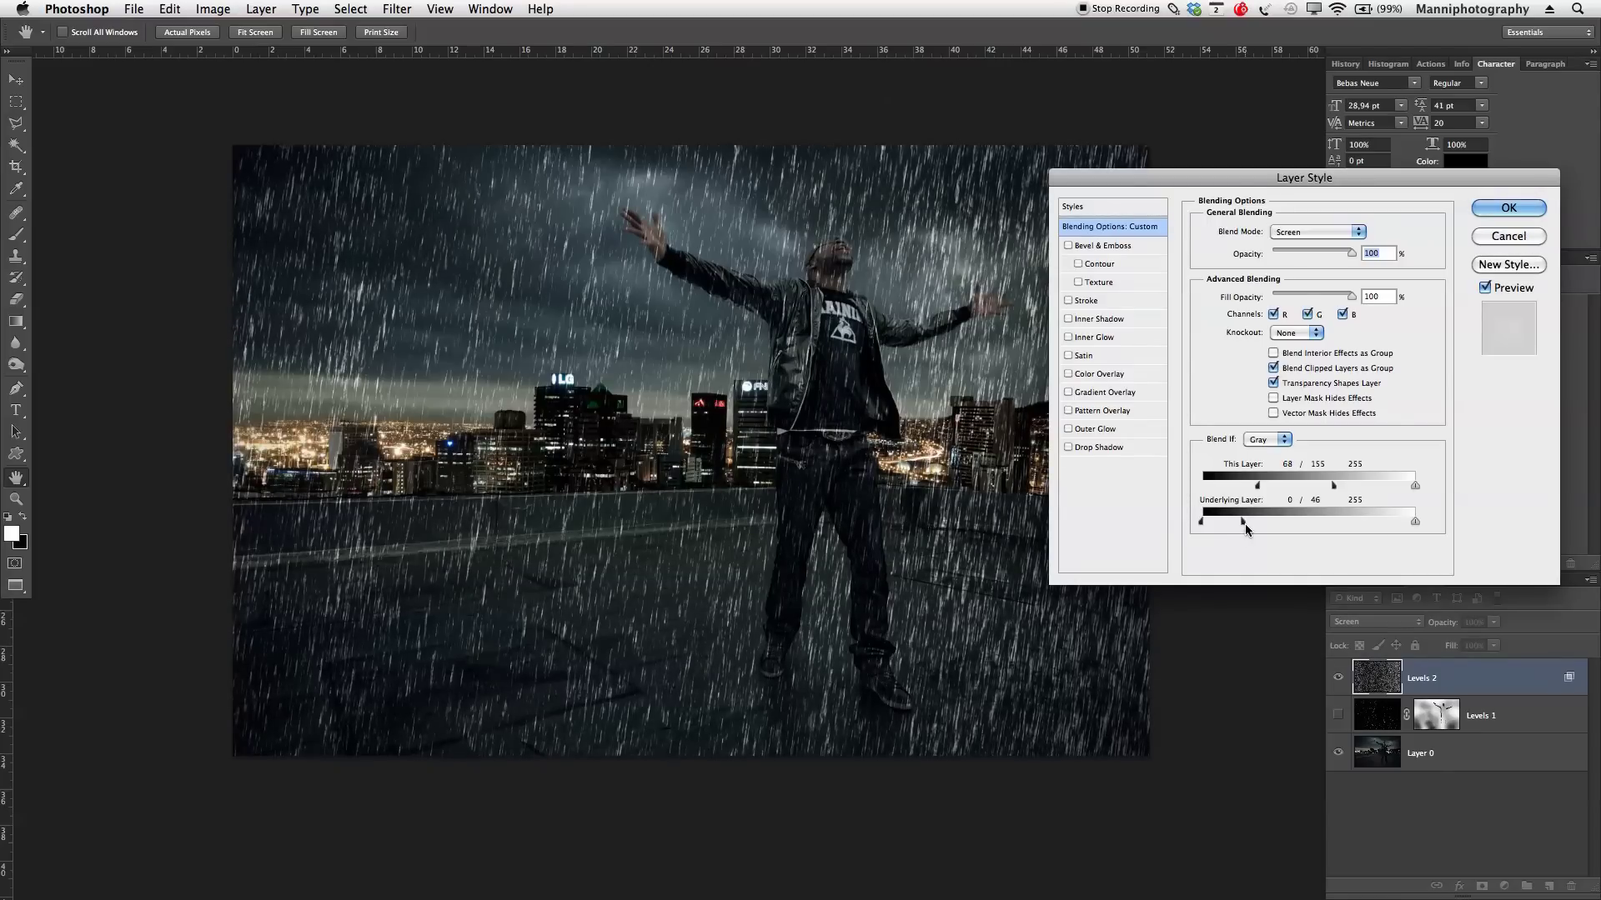
left_click(1508, 208)
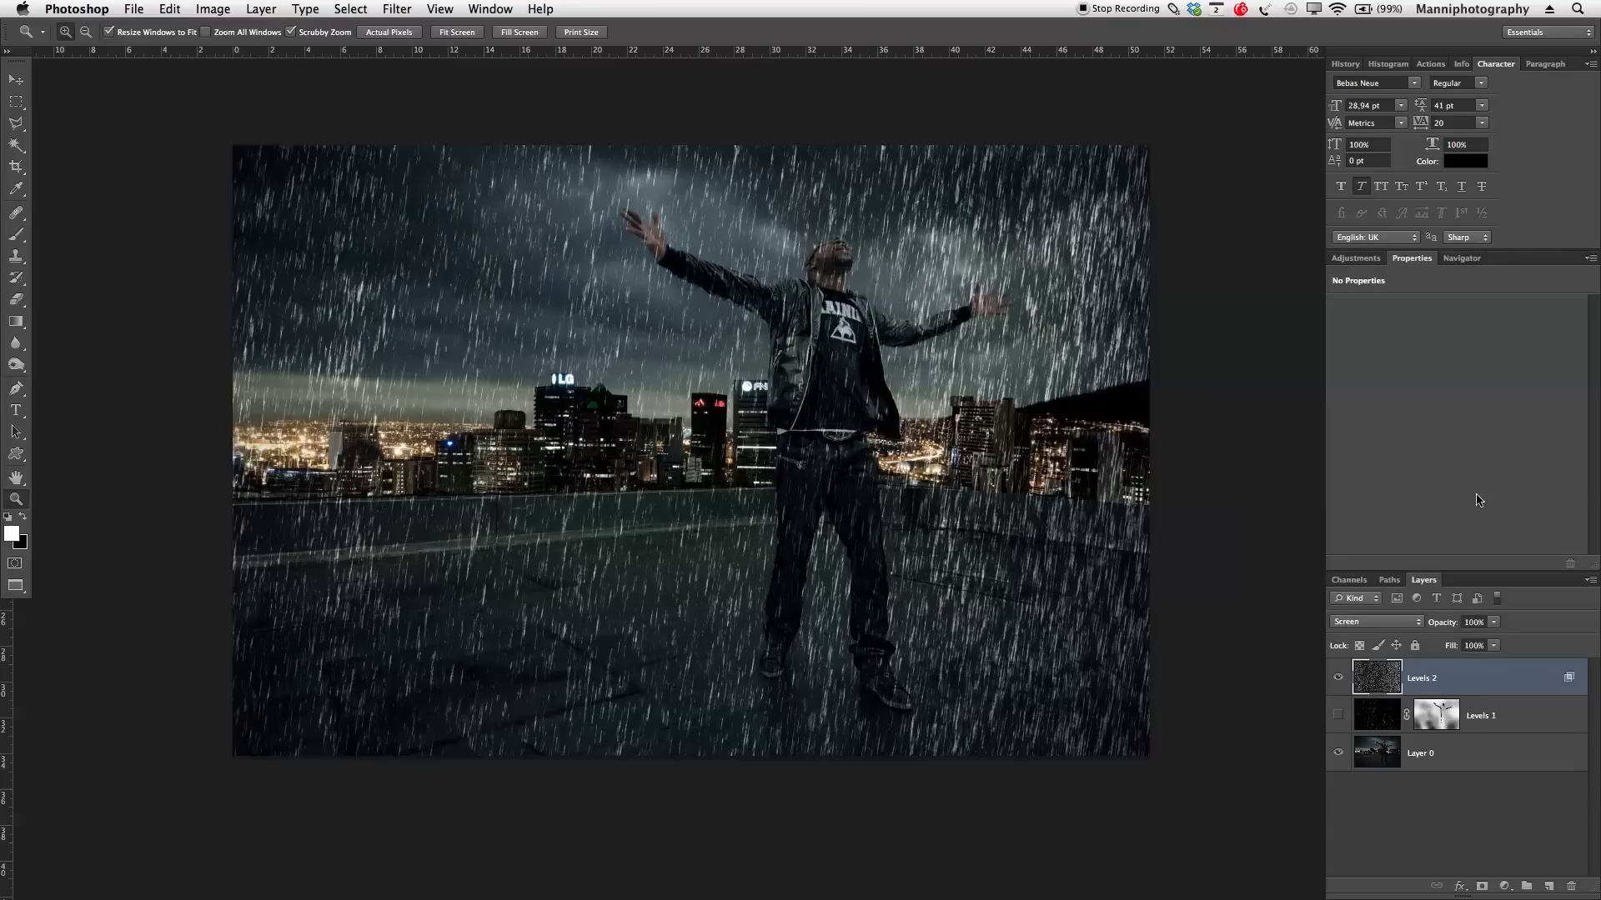
Compare the photo with and without the Levels 2 rain and lower that layer's opacity to 39%.
left_click(1340, 678)
left_click(1338, 716)
left_click(1338, 682)
left_click_drag(1447, 627, 1403, 627)
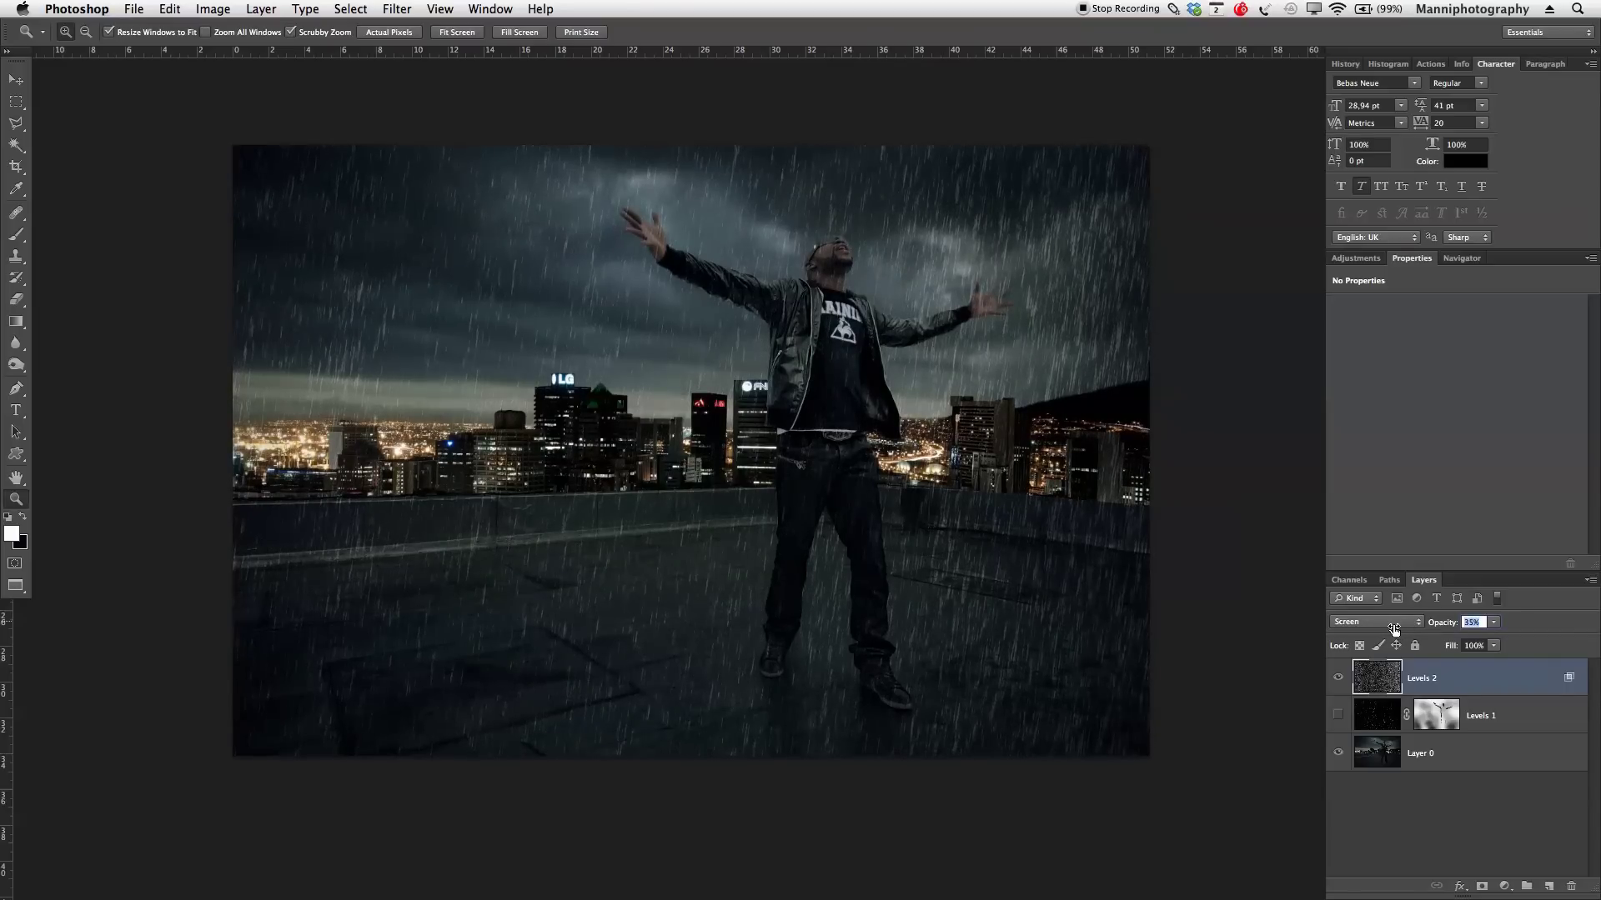
left_click_drag(1398, 631, 1400, 638)
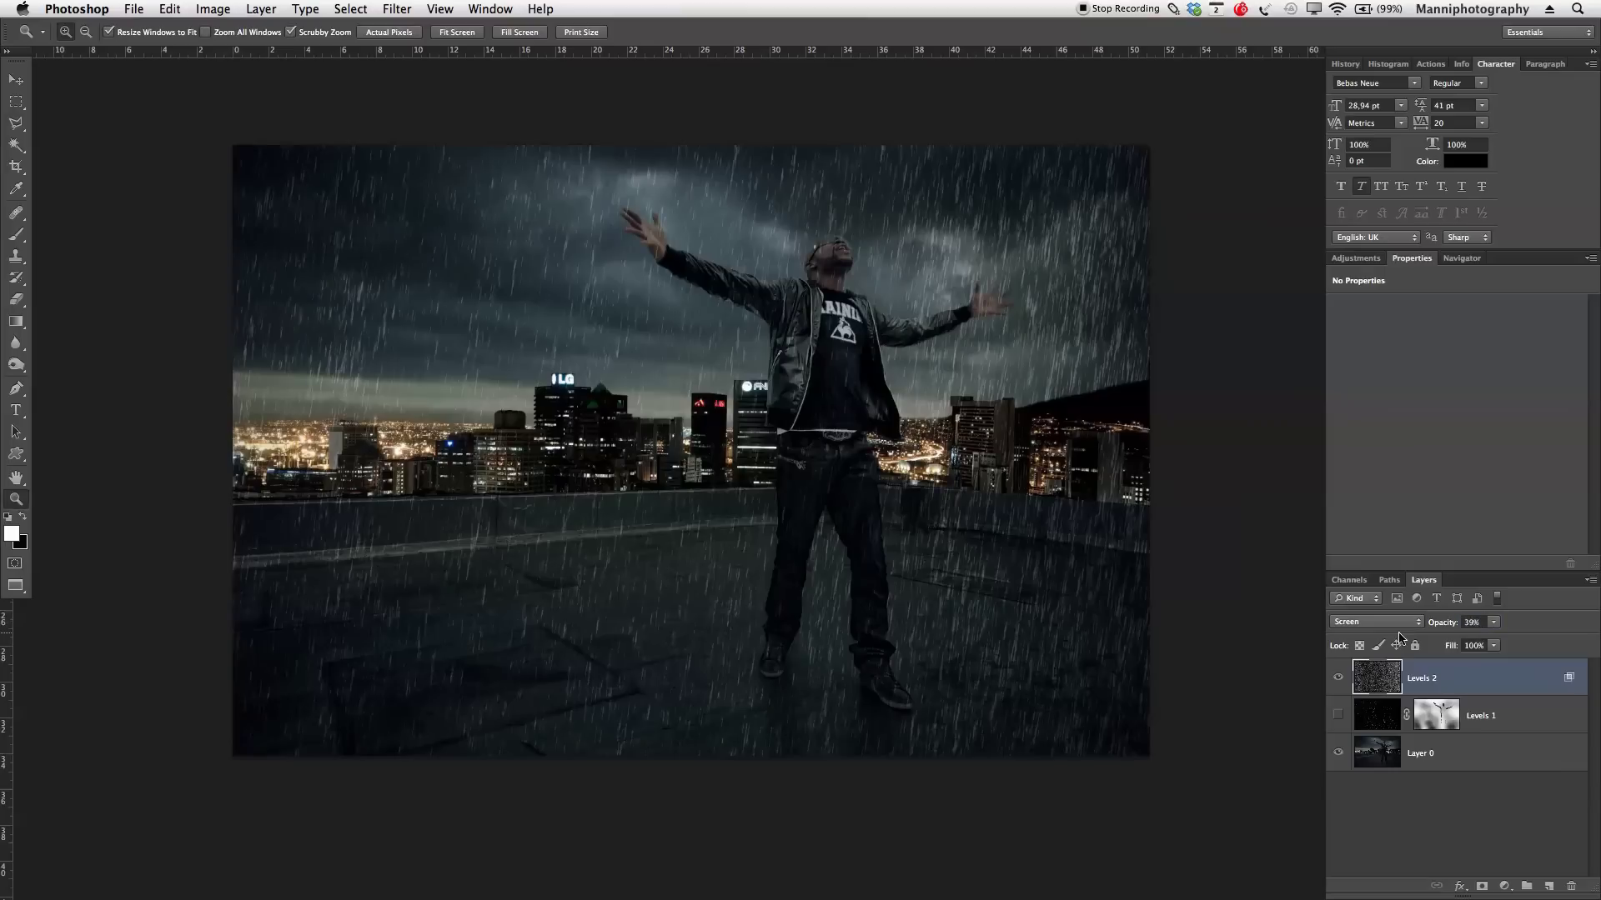
Compare the Levels 1 rain with the Levels 2 rain, leaving only Levels 2 visible over the photo.
left_click(1340, 676)
left_click(1517, 726)
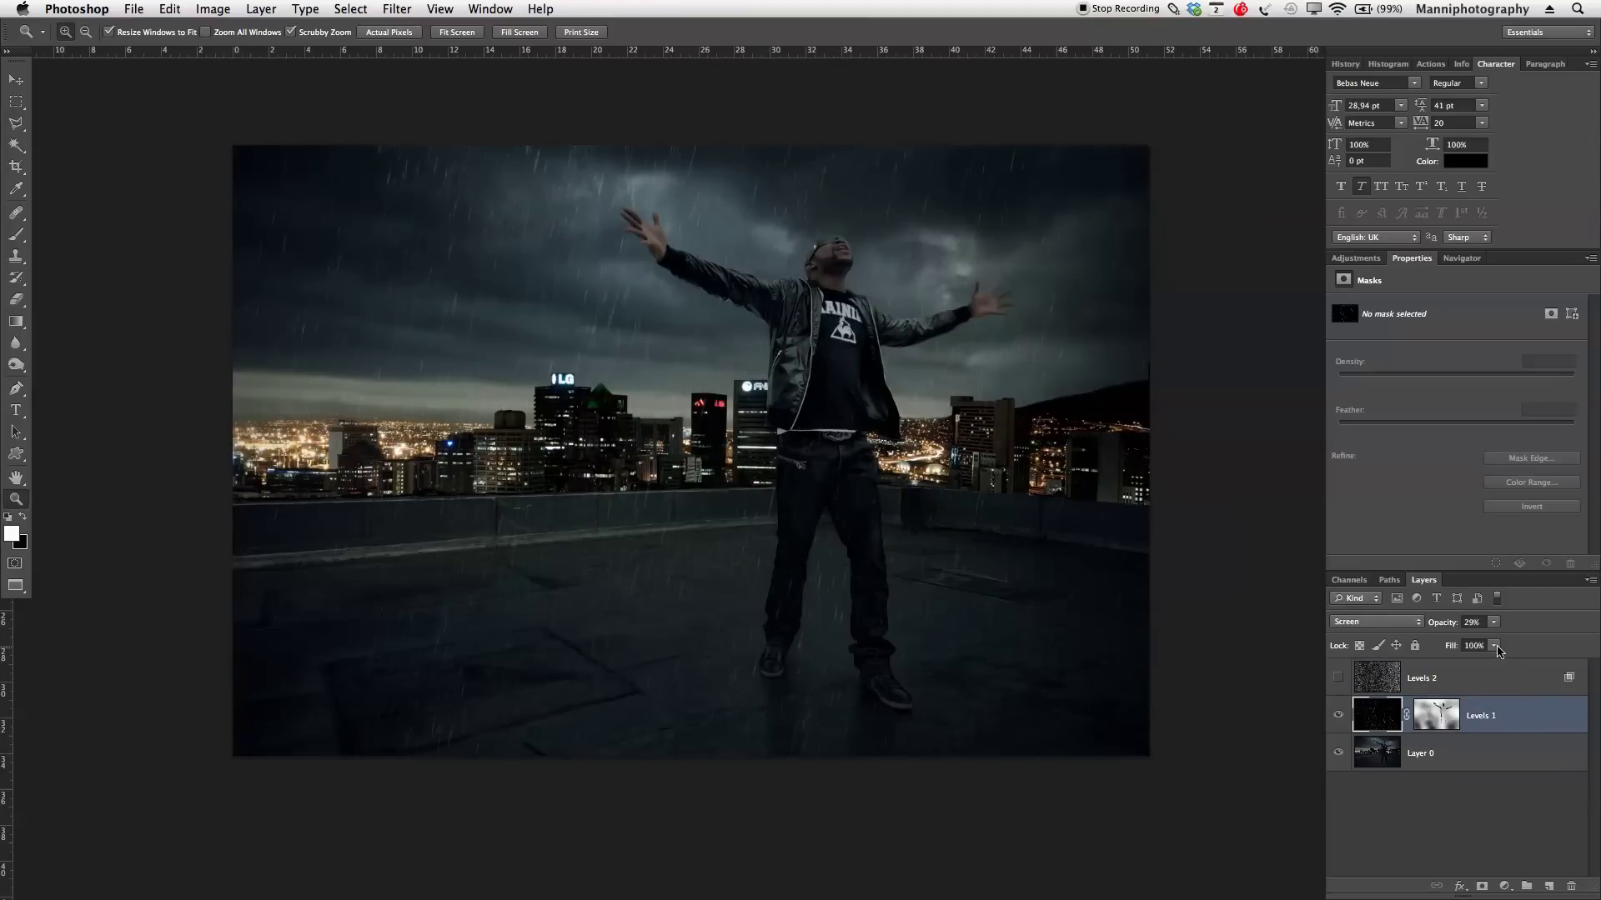
left_click(1344, 680)
left_click(1338, 715)
Reduce the Levels 2 rain layer's opacity to 32%.
left_click(1449, 685)
left_click_drag(1448, 630, 1445, 629)
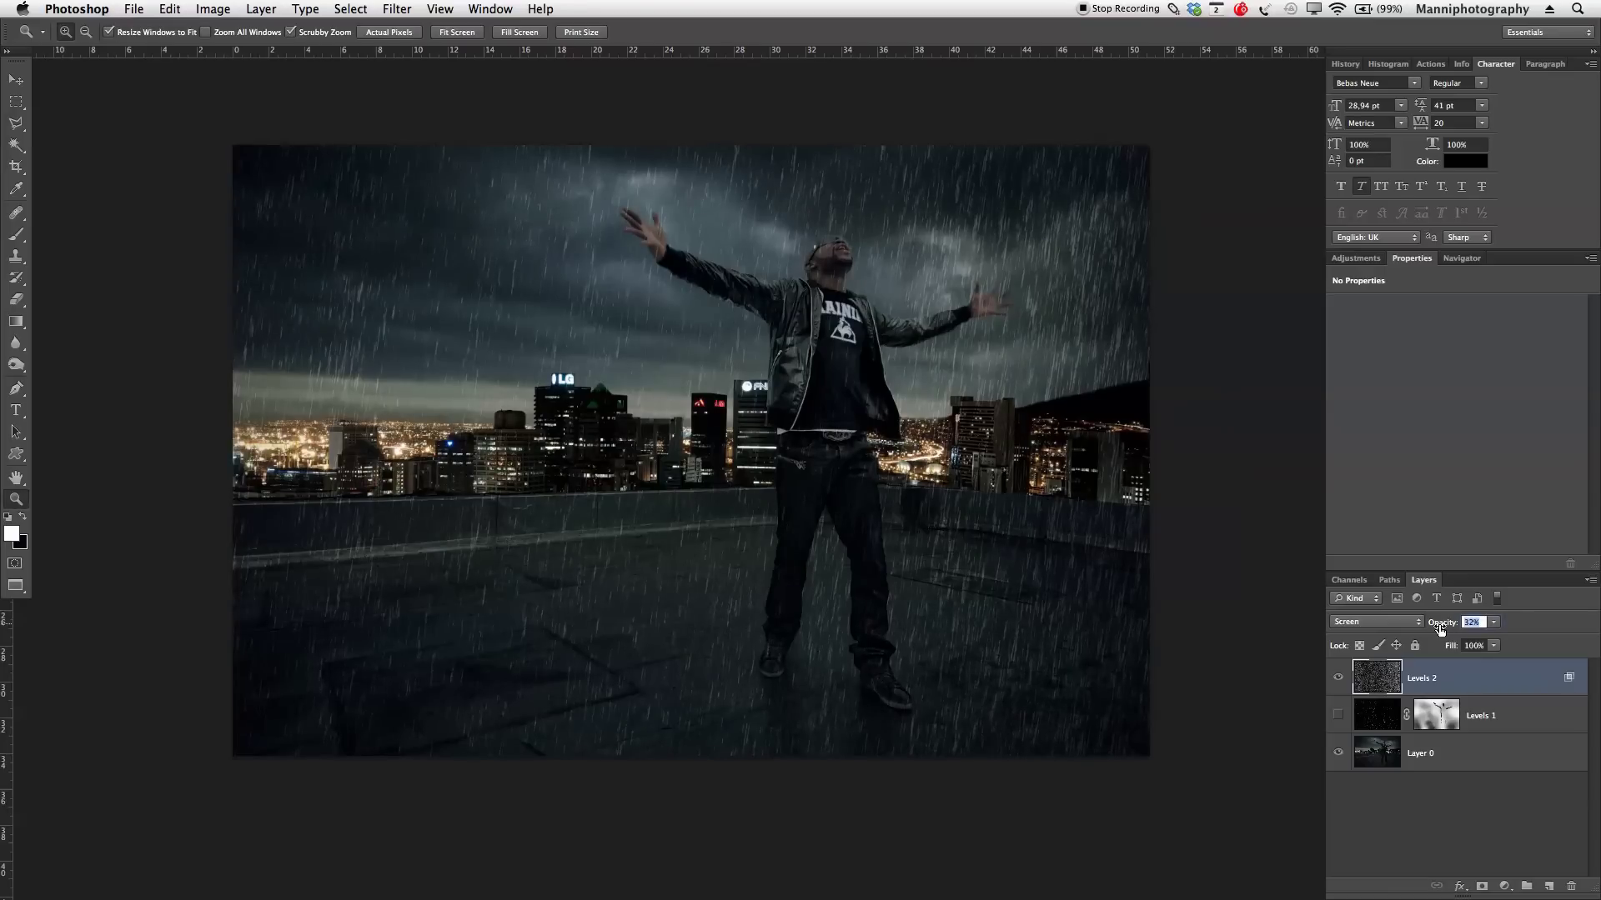
Lower the Levels 2 rain layer's opacity to 31% and compare the photo with and without it.
left_click_drag(1439, 630, 1441, 638)
left_click(1338, 679)
left_click(1338, 679)
Start a Perspective transform on the Levels 2 rain and stretch its height to about 112%, keeping the sides nearly even.
left_click_drag(779, 384, 743, 389)
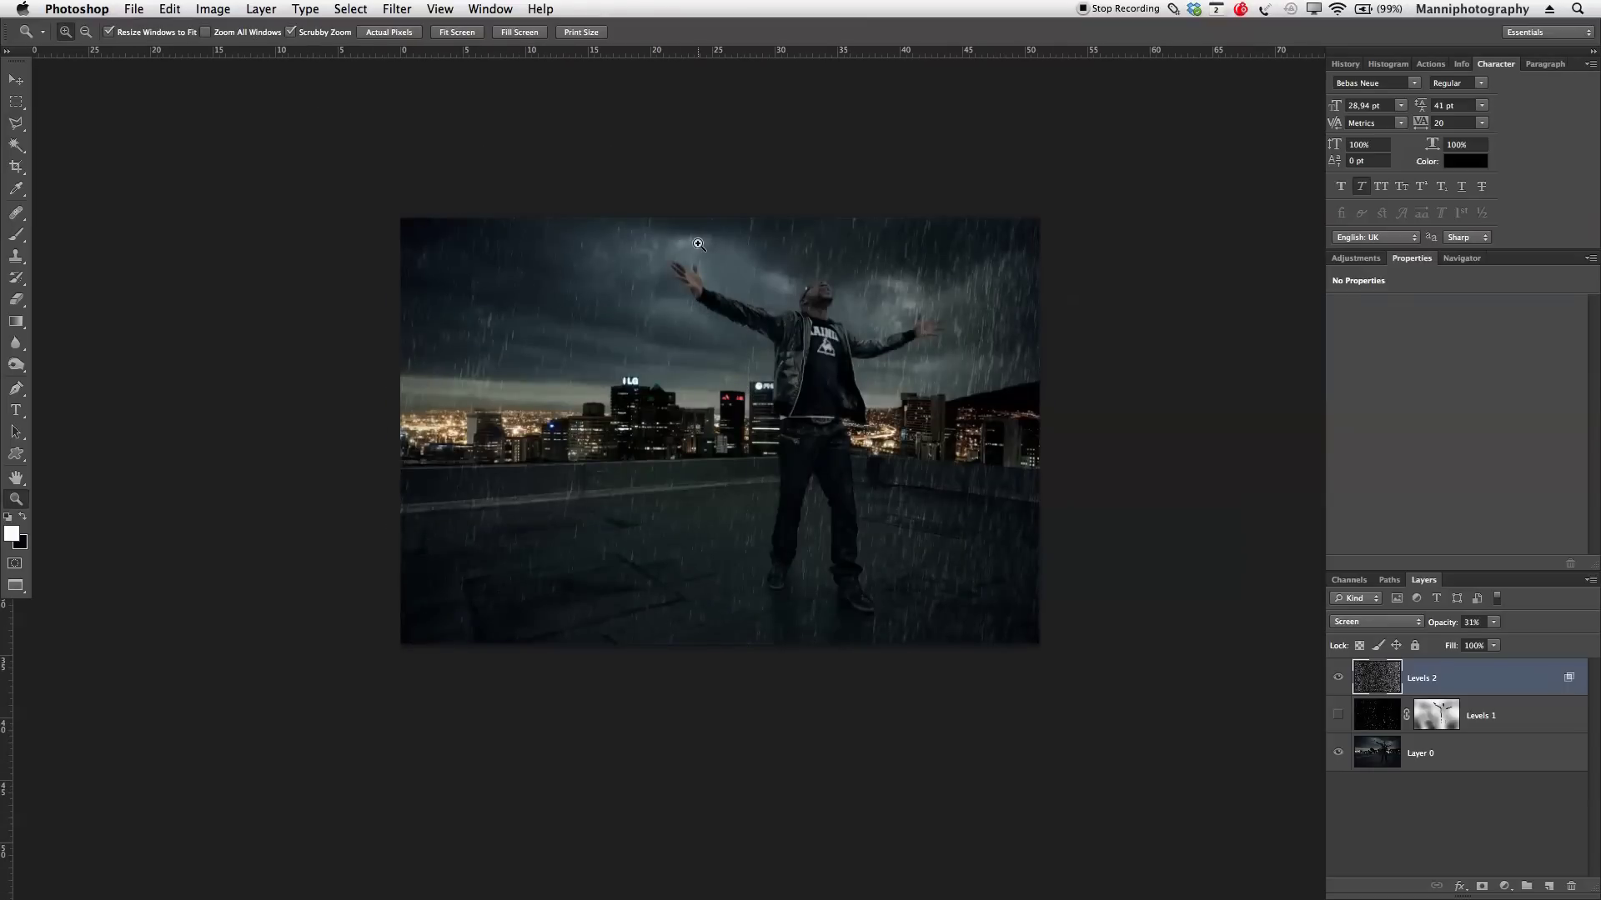
left_click(170, 8)
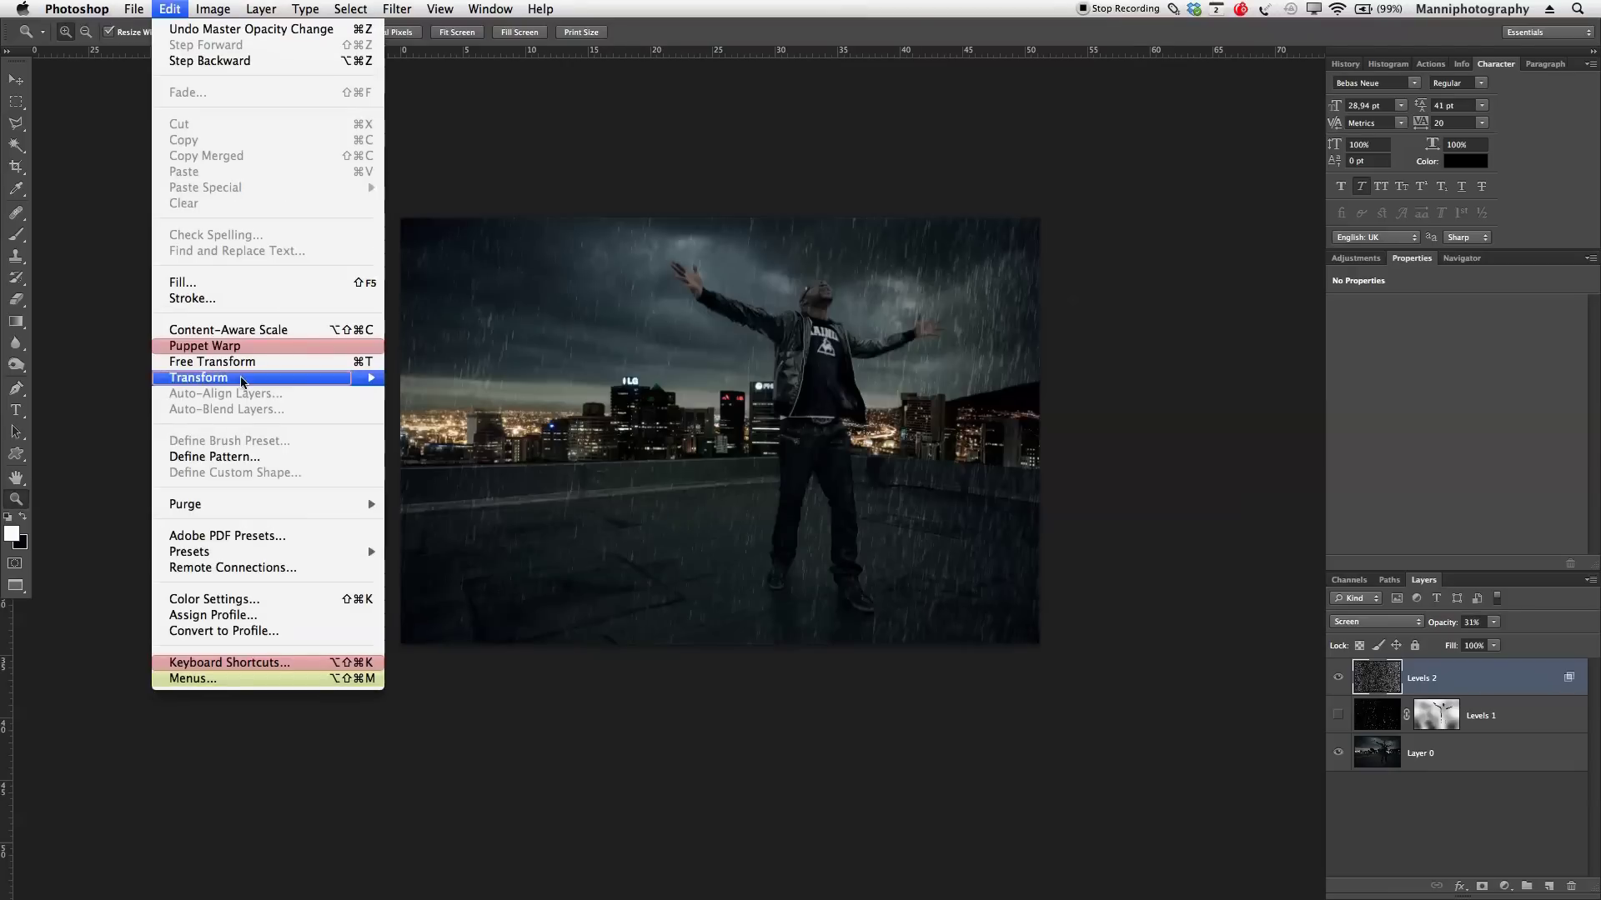
mouse_move(333, 378)
left_click(483, 472)
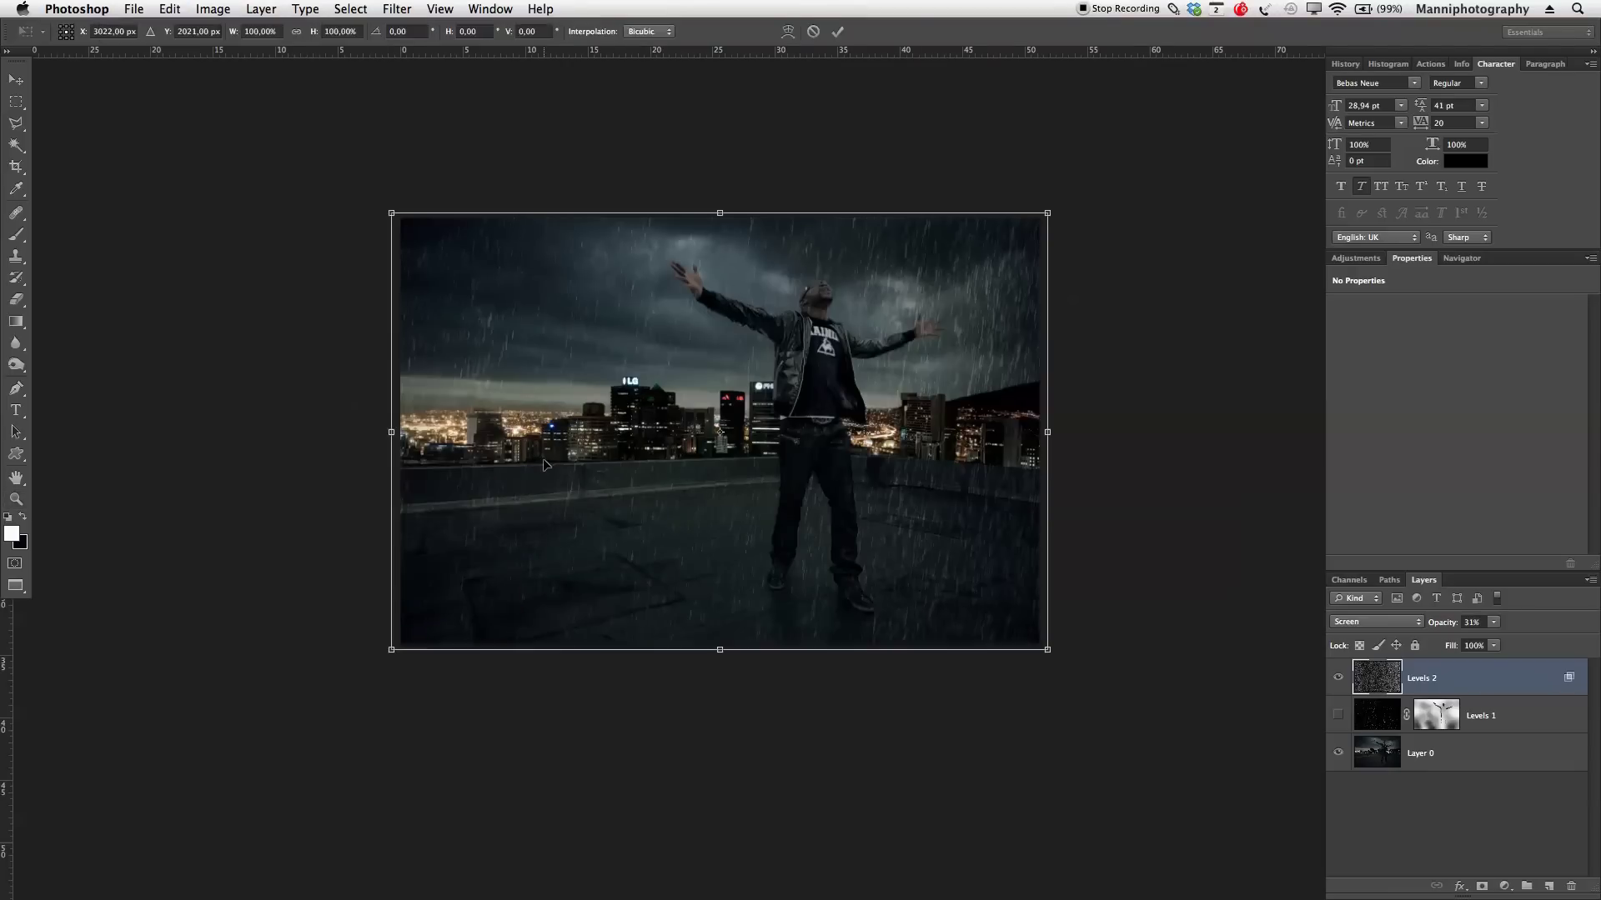
left_click_drag(1054, 216, 1082, 151)
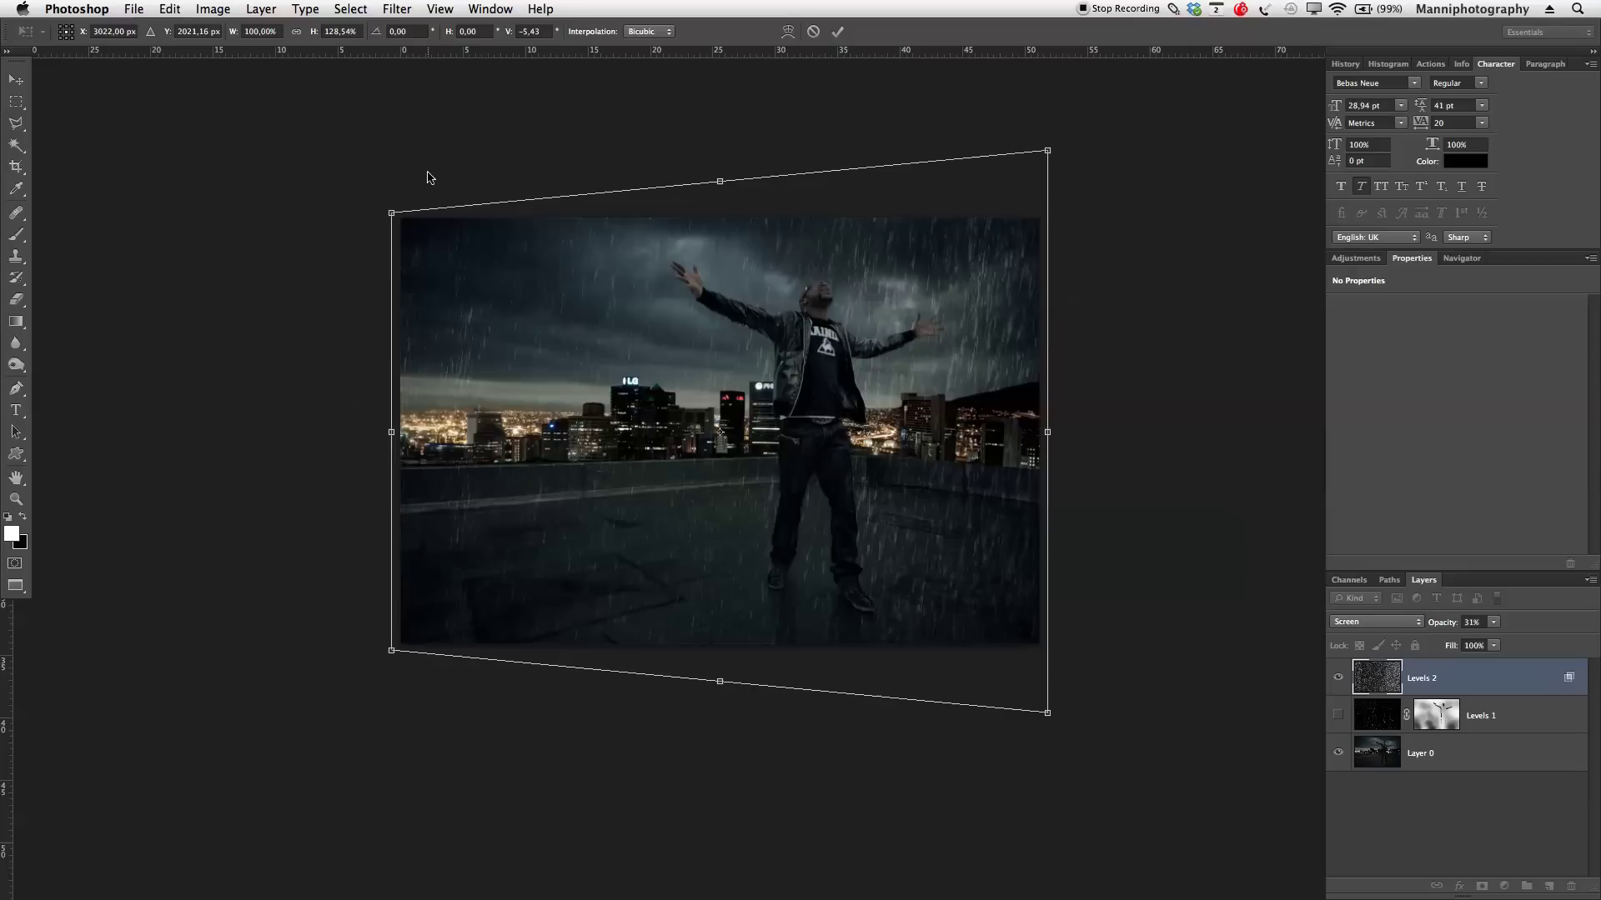
left_click_drag(384, 221, 339, 154)
left_click_drag(398, 715, 420, 682)
left_click_drag(1049, 722, 1051, 671)
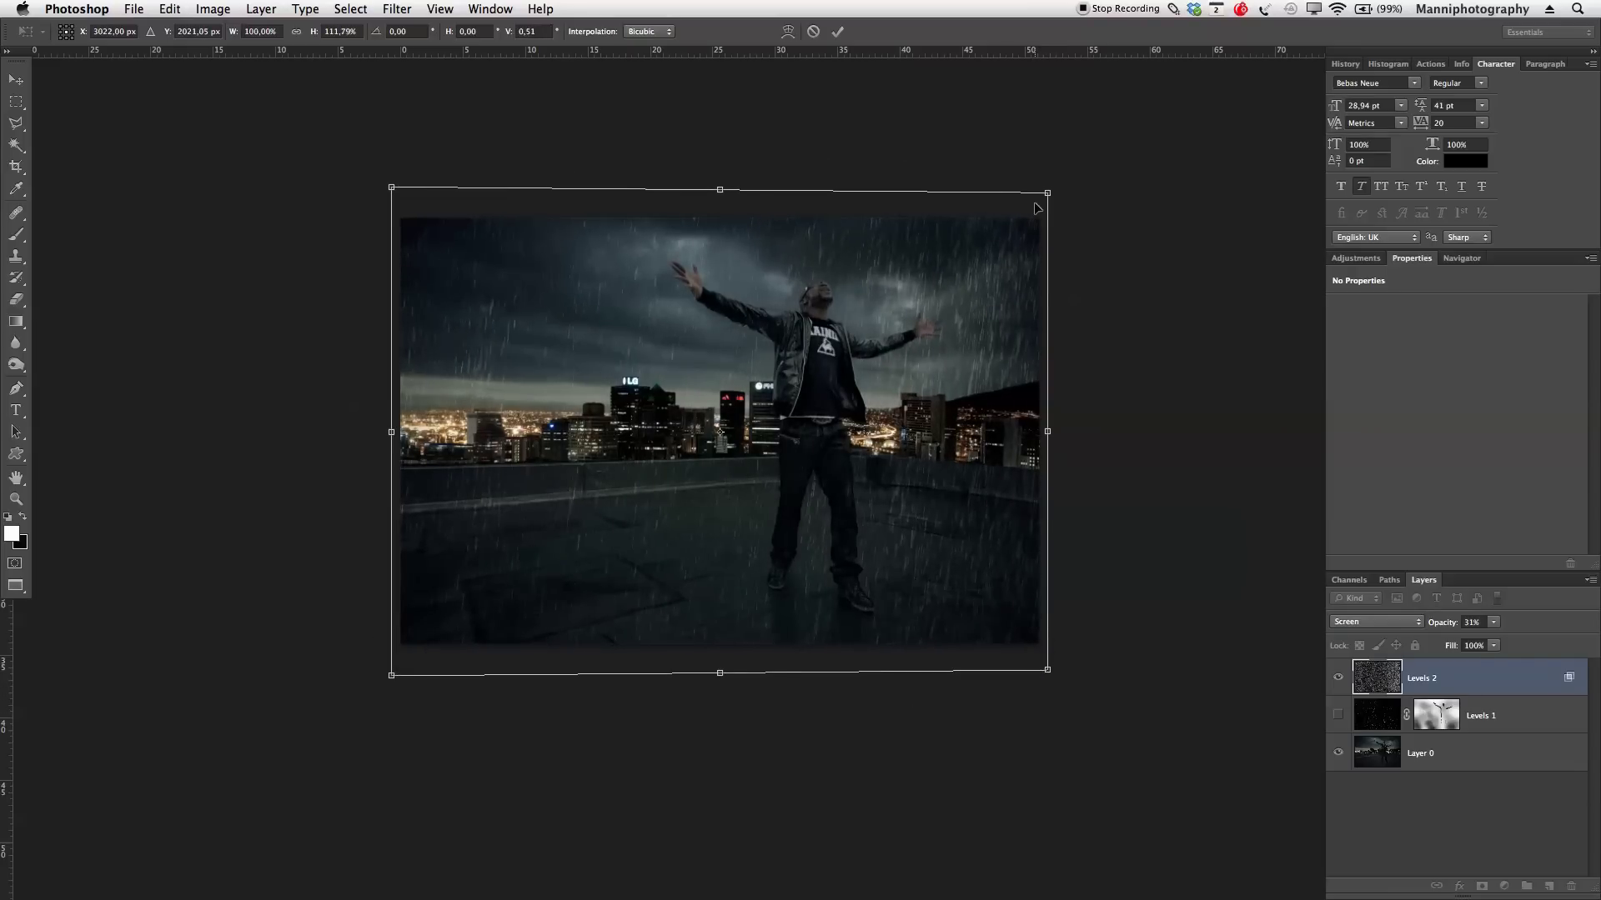
Widen the rain's upper edge in perspective to about 123% width, reposition it to cover the photo, and apply the transform.
left_click_drag(1051, 190, 1130, 150)
left_click_drag(968, 382, 967, 367)
left_click_drag(1046, 656, 1048, 655)
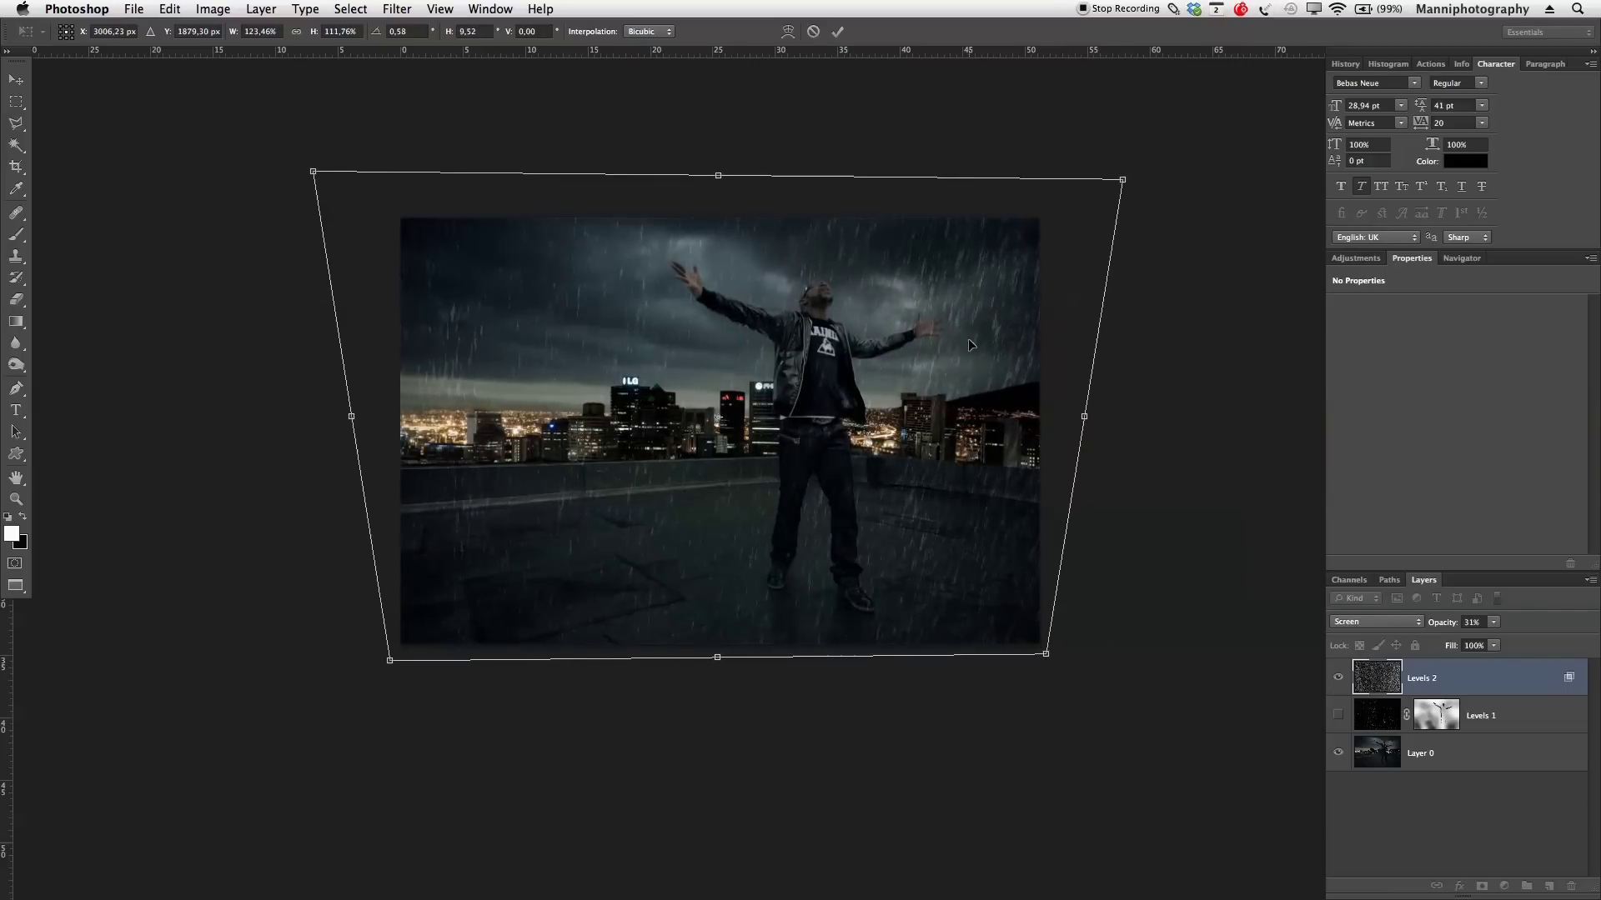
left_click_drag(958, 348, 955, 352)
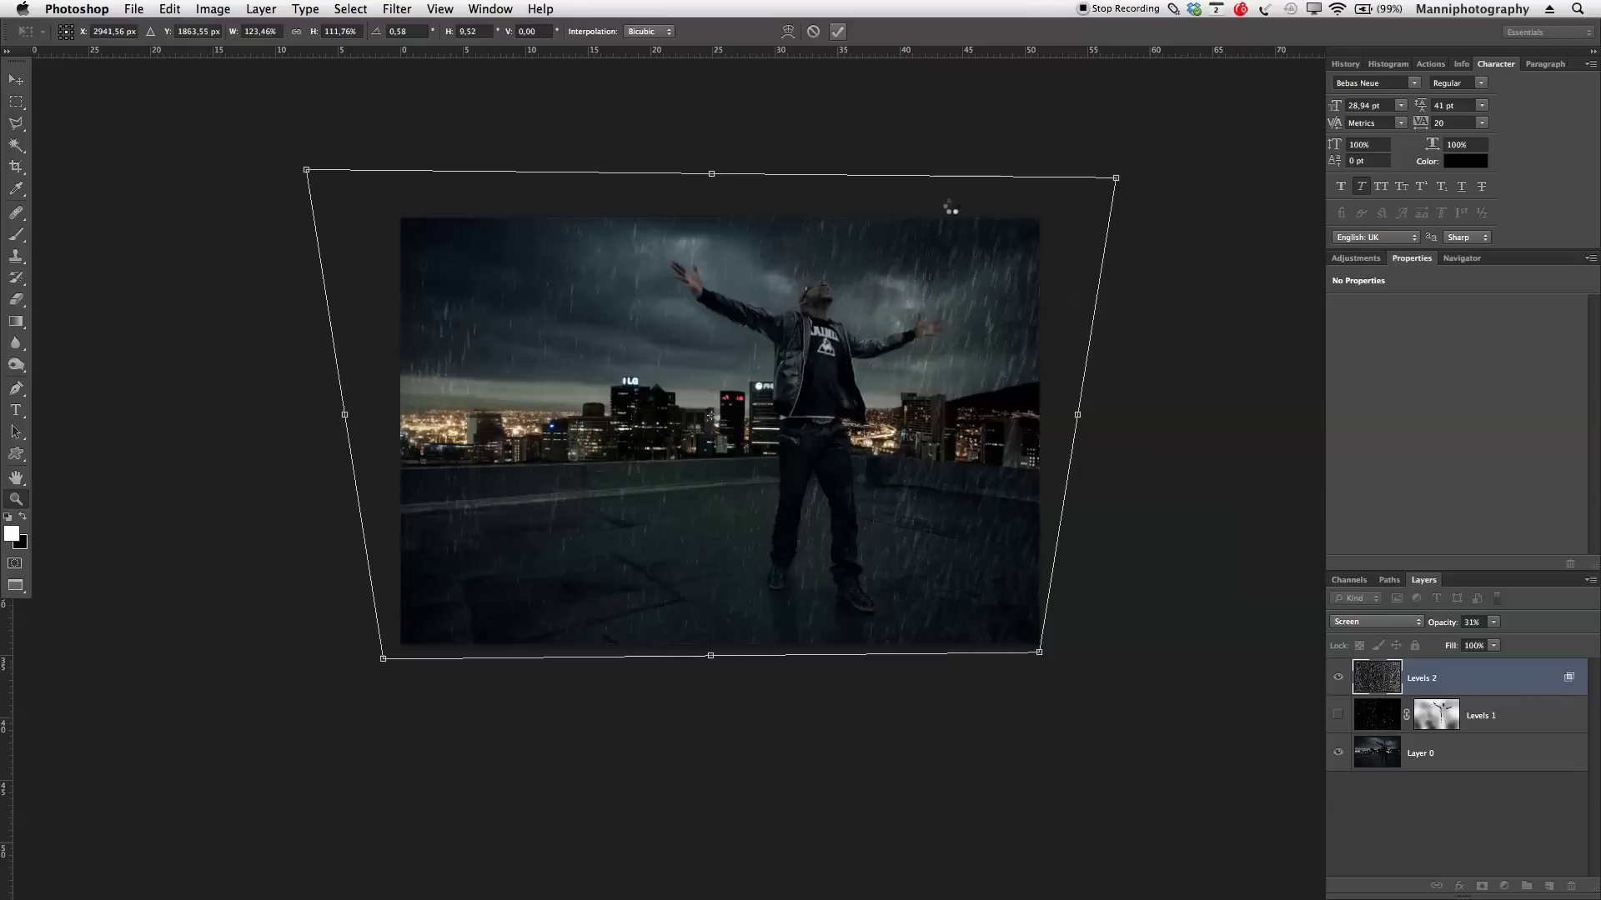
key("Return")
key("z")
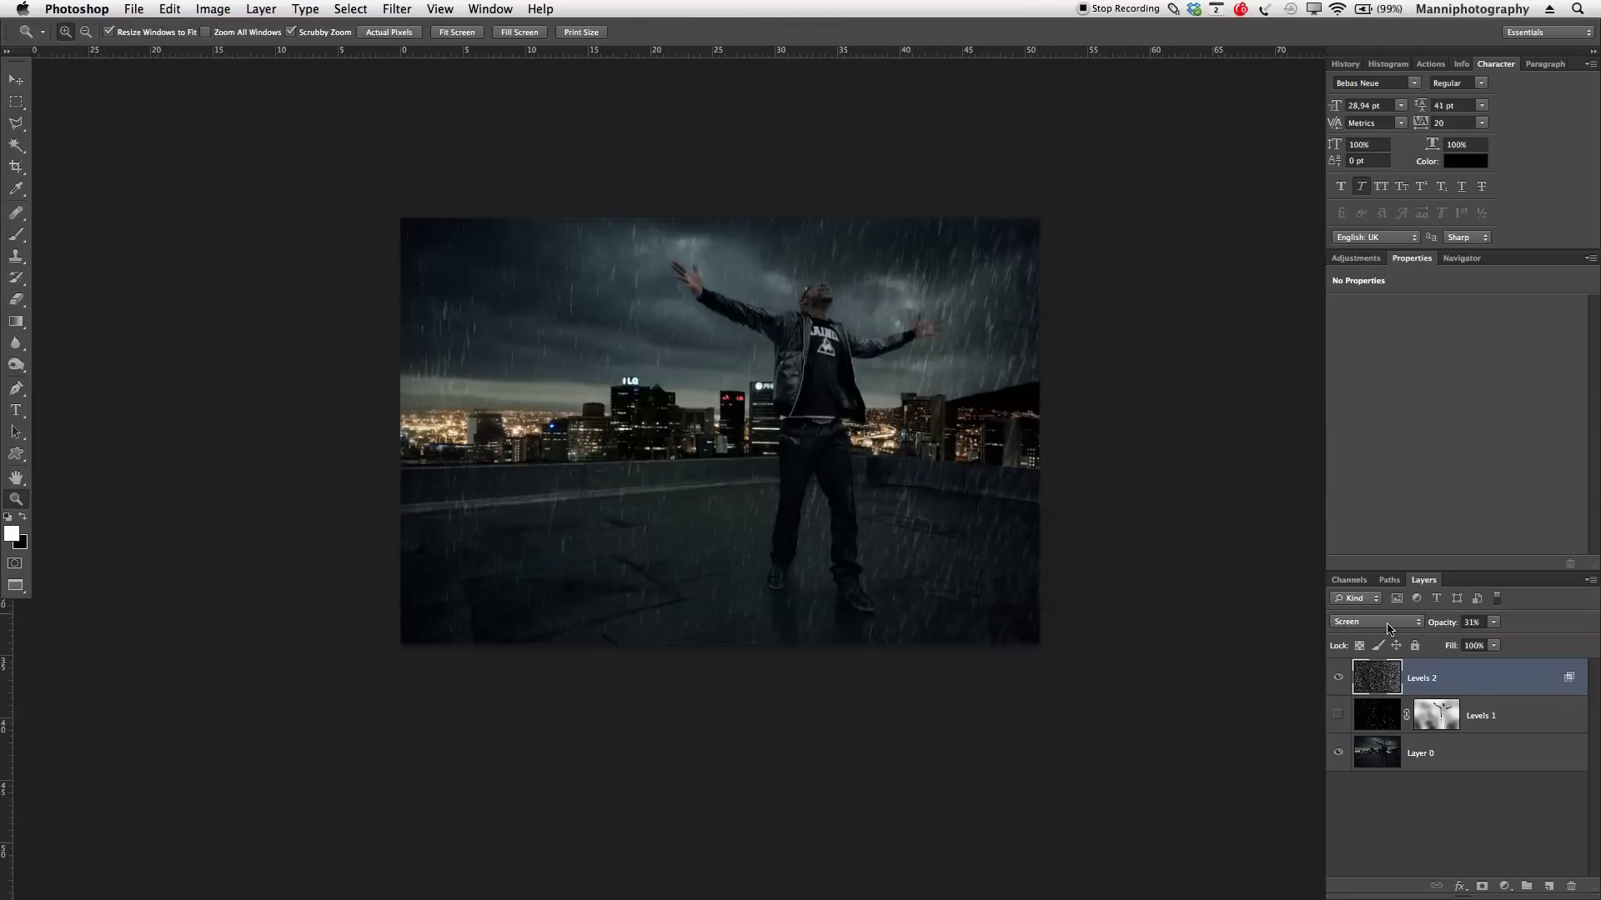
Add a layer mask to Levels 2 and paint black at 50% brush opacity to thin the rain in the sky.
left_click_drag(840, 549, 909, 534)
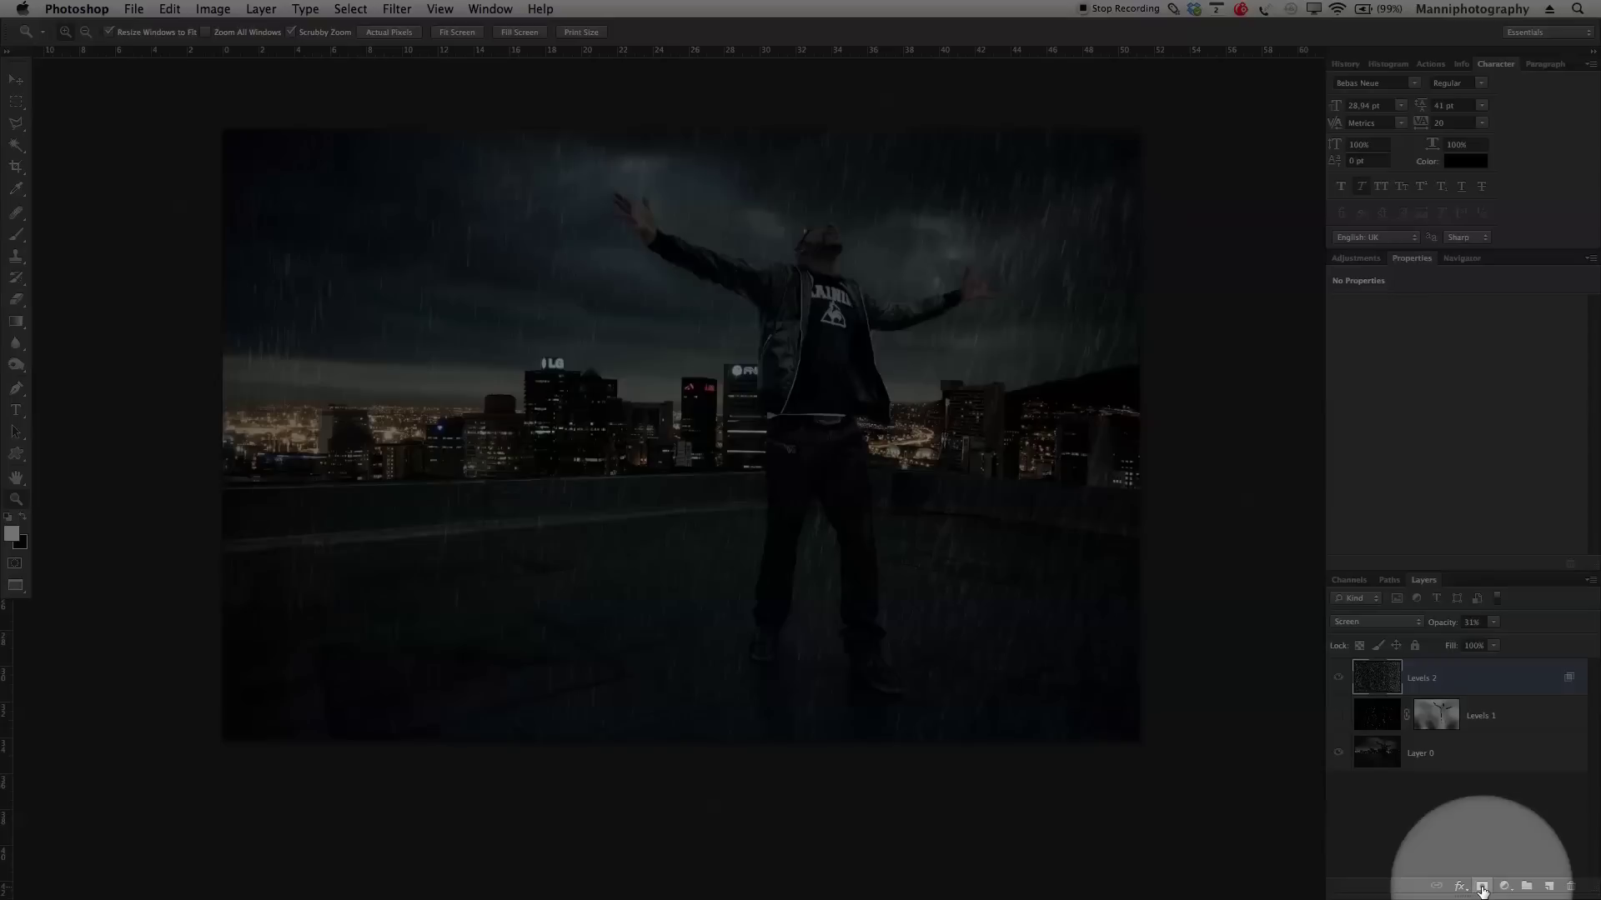
left_click(1481, 888)
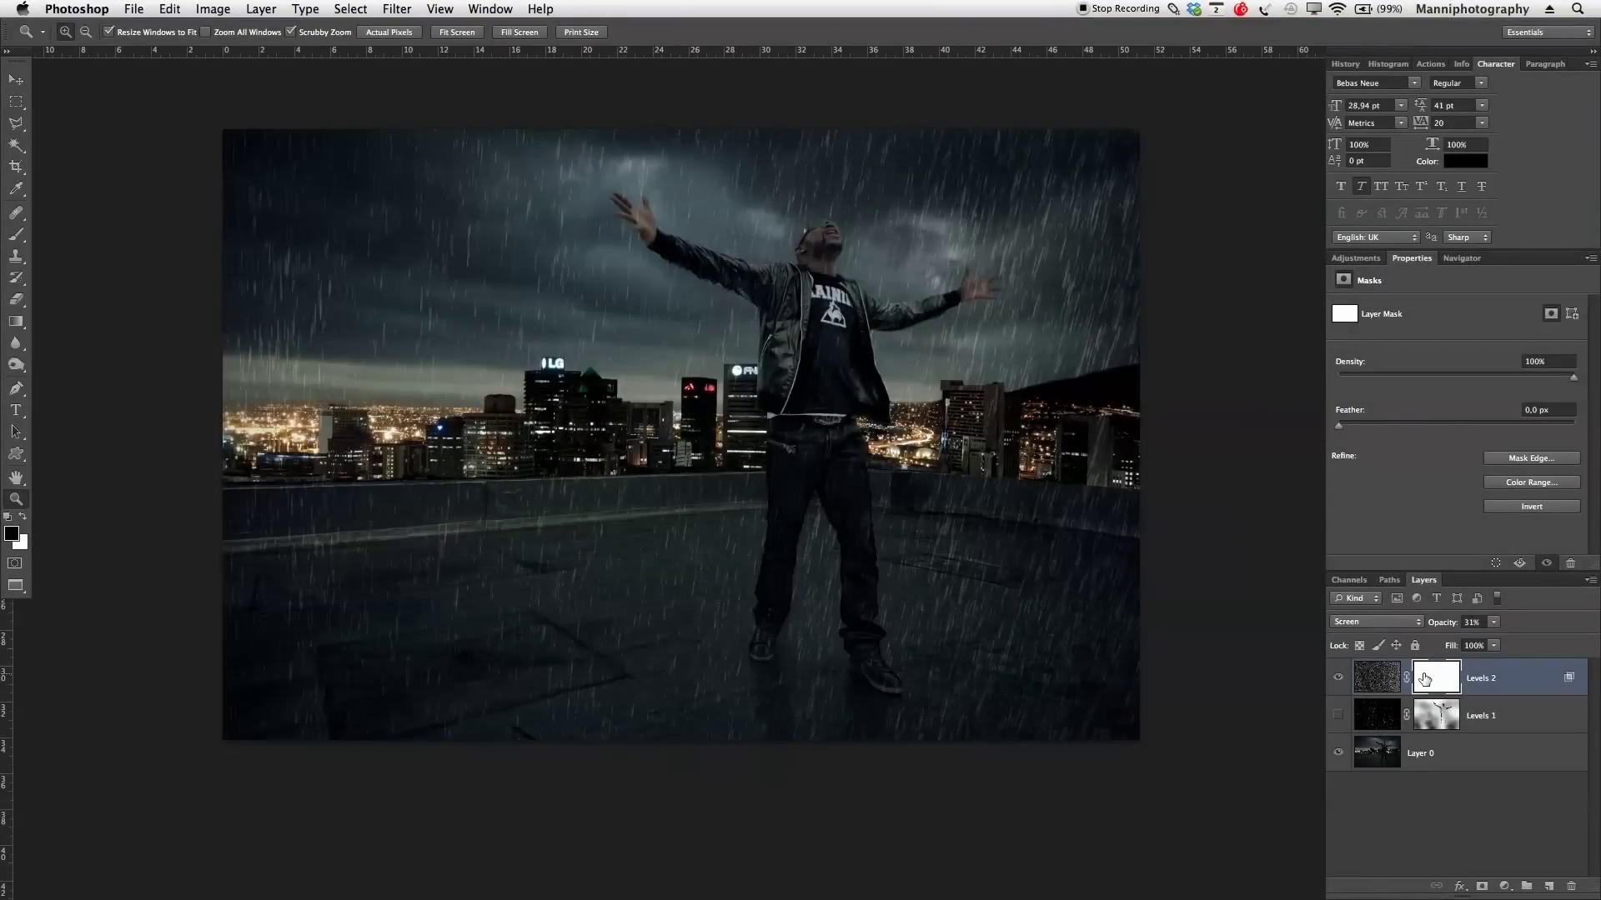
left_click(8, 518)
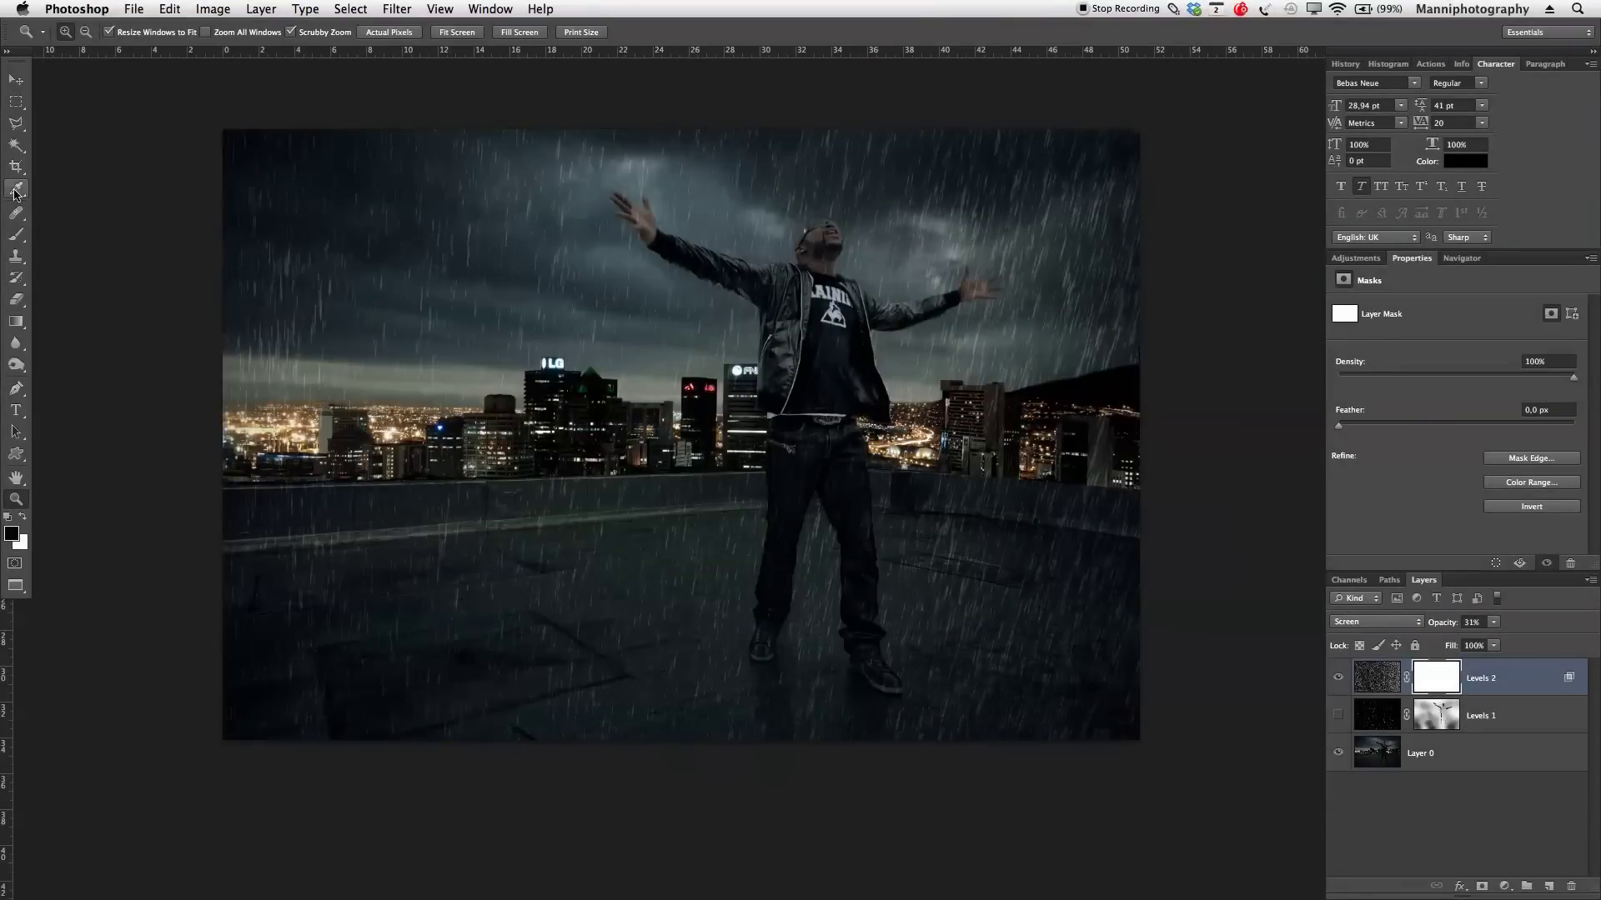
left_click(15, 234)
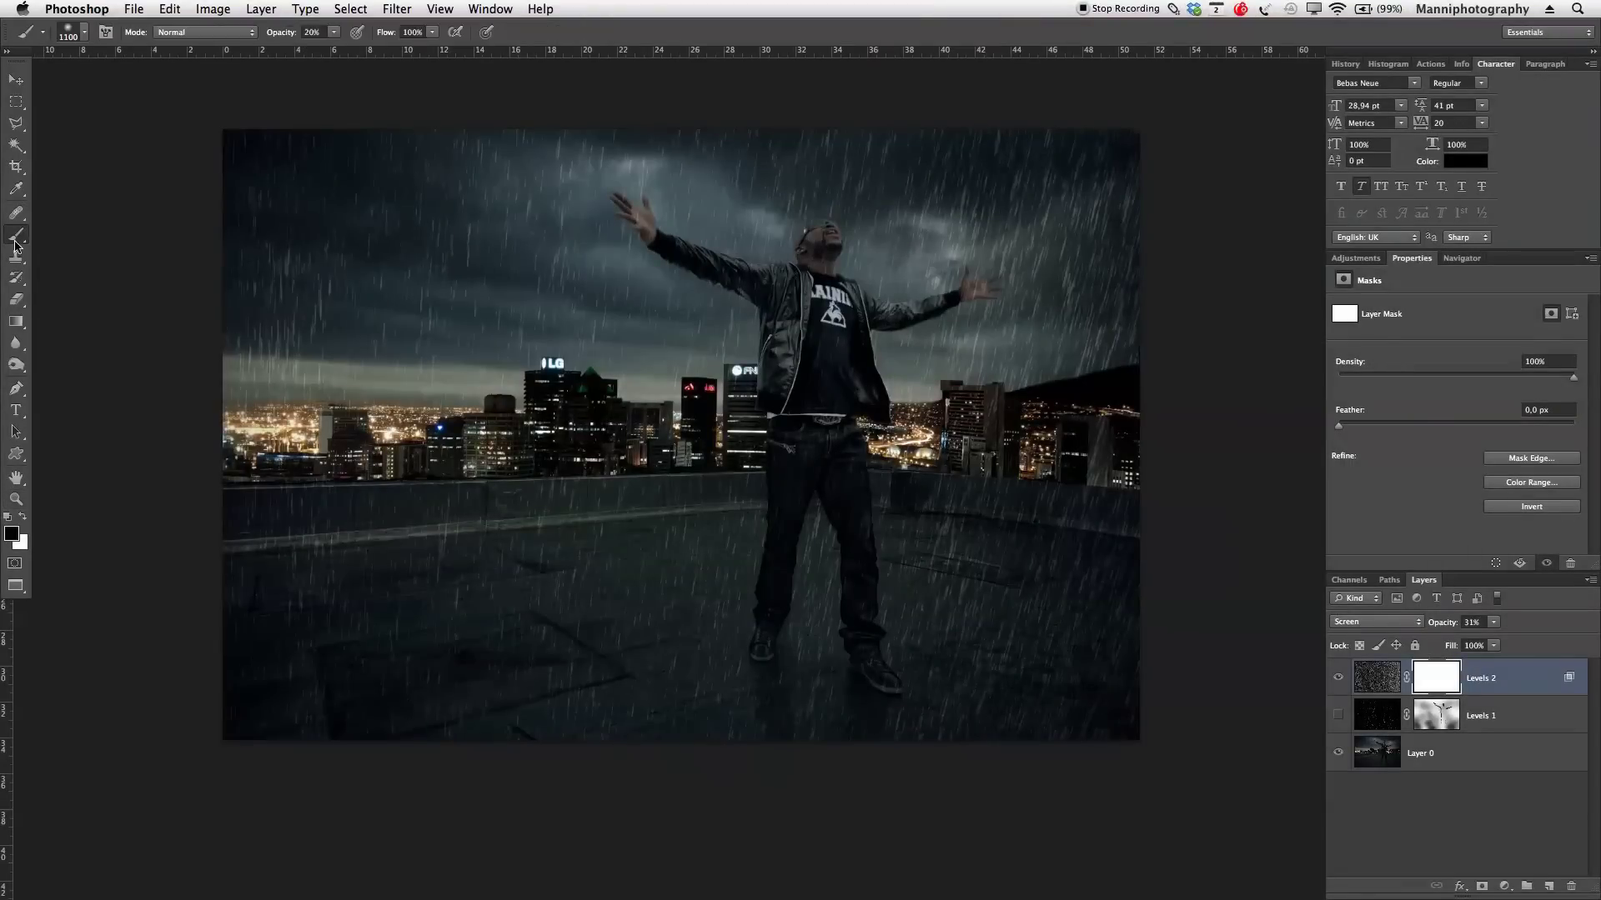
left_click_drag(281, 36, 302, 38)
mouse_move(589, 332)
left_mouse_down()
mouse_move(704, 614)
mouse_move(666, 114)
left_mouse_up()
mouse_move(563, 322)
left_mouse_down()
mouse_move(588, 326)
mouse_move(490, 331)
left_mouse_up()
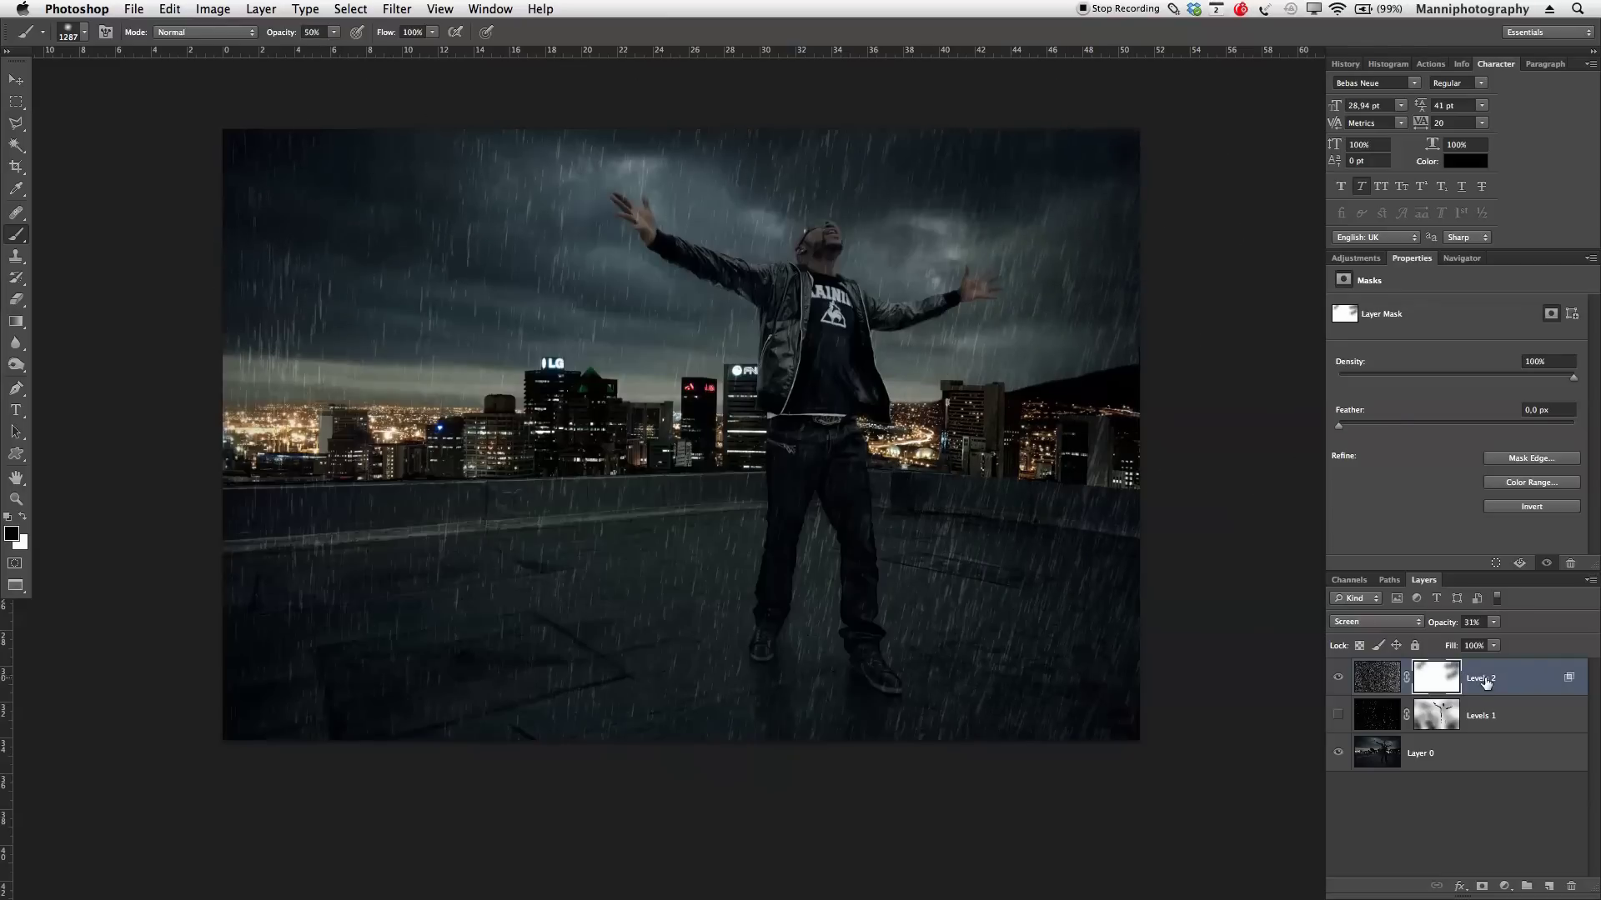
Paint the Levels 2 mask in black over the rooftop floor and the skyline beside the man to make the rain uneven.
left_click(1437, 677)
mouse_move(278, 542)
left_mouse_down()
mouse_move(304, 661)
mouse_move(372, 678)
mouse_move(562, 672)
mouse_move(564, 550)
mouse_move(636, 535)
left_mouse_up()
mouse_move(824, 680)
left_mouse_down()
mouse_move(940, 574)
mouse_move(994, 613)
mouse_move(976, 666)
mouse_move(1091, 610)
mouse_move(1056, 549)
mouse_move(948, 506)
mouse_move(1061, 464)
left_mouse_up()
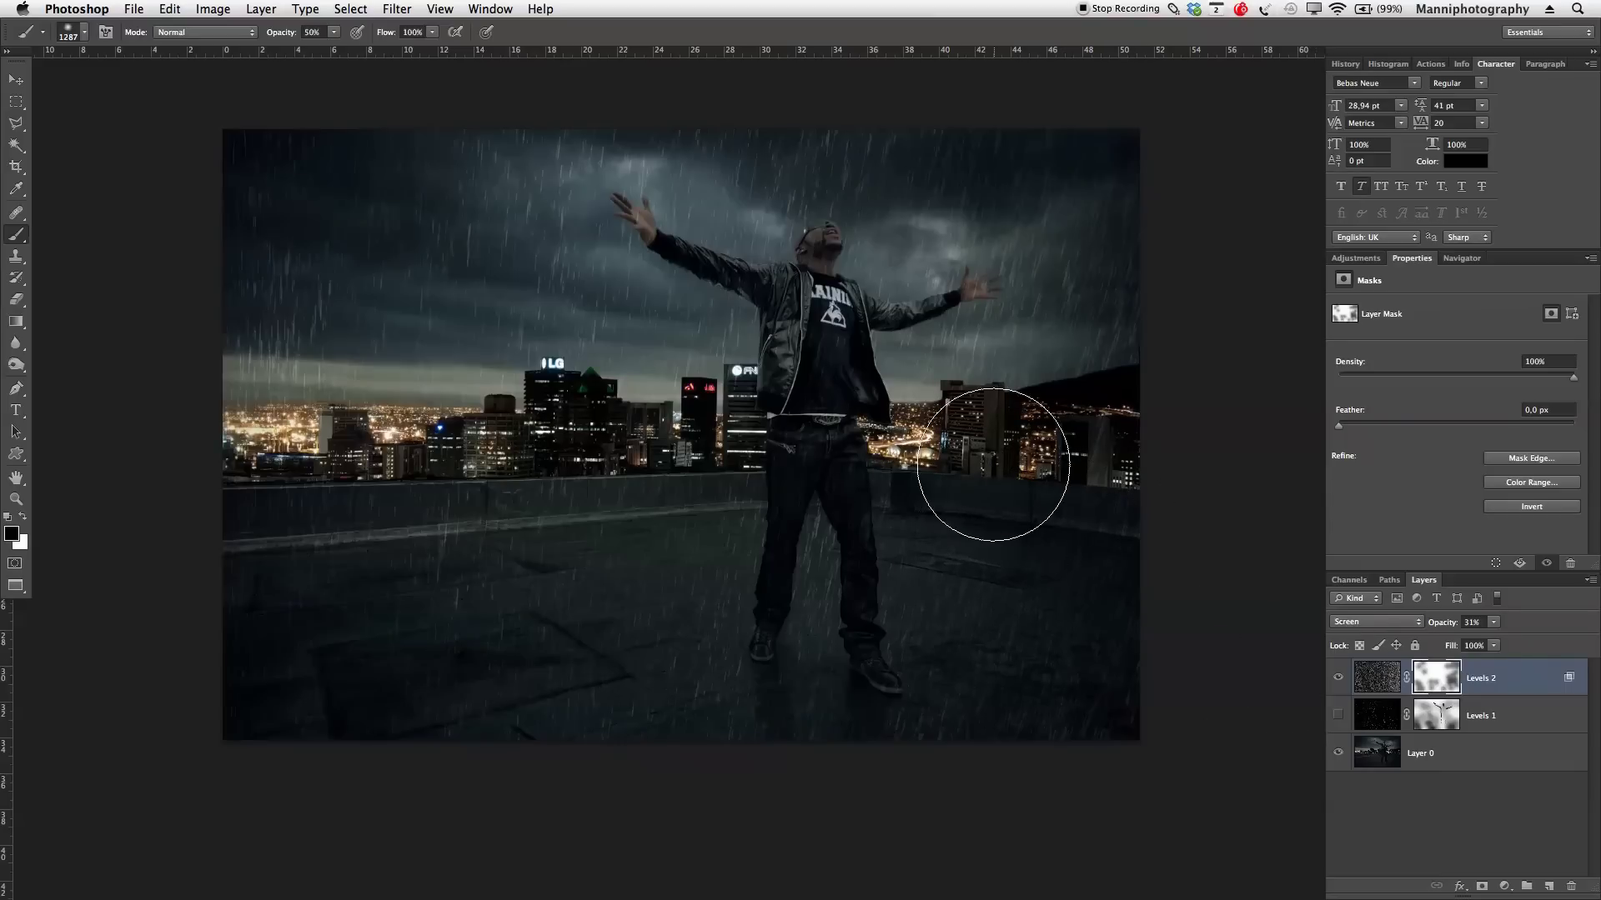
mouse_move(972, 410)
left_mouse_down()
mouse_move(1097, 386)
mouse_move(1121, 283)
left_mouse_up()
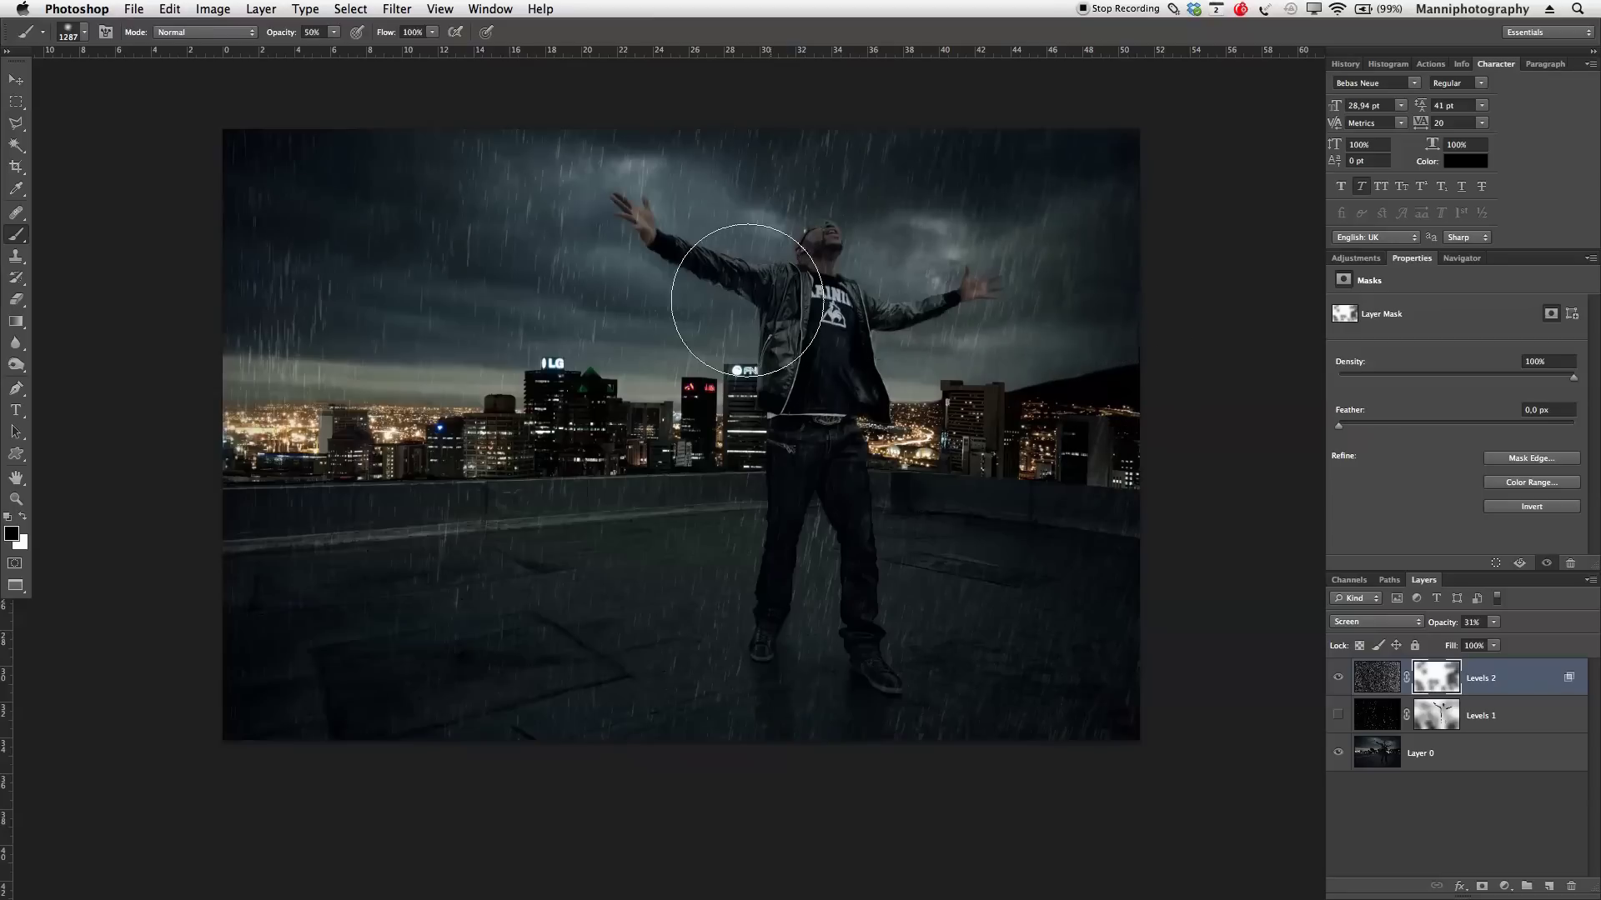
Mask the rain off the man's jacket using a 150 px black brush at 100% opacity.
key("z")
left_click_drag(737, 213, 807, 243)
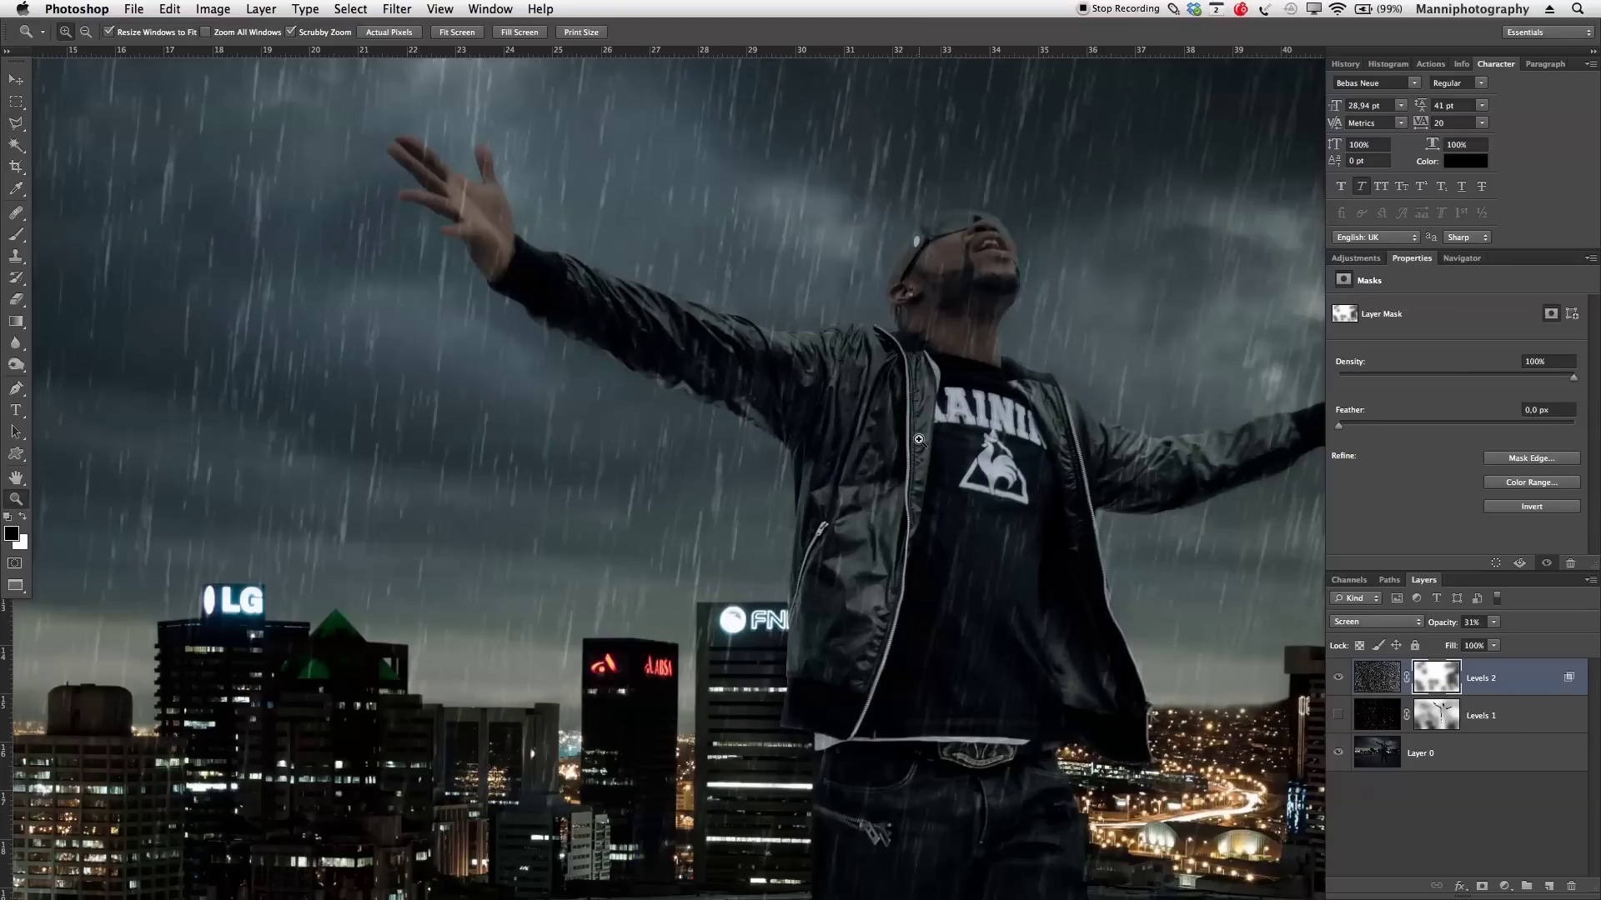
key("b")
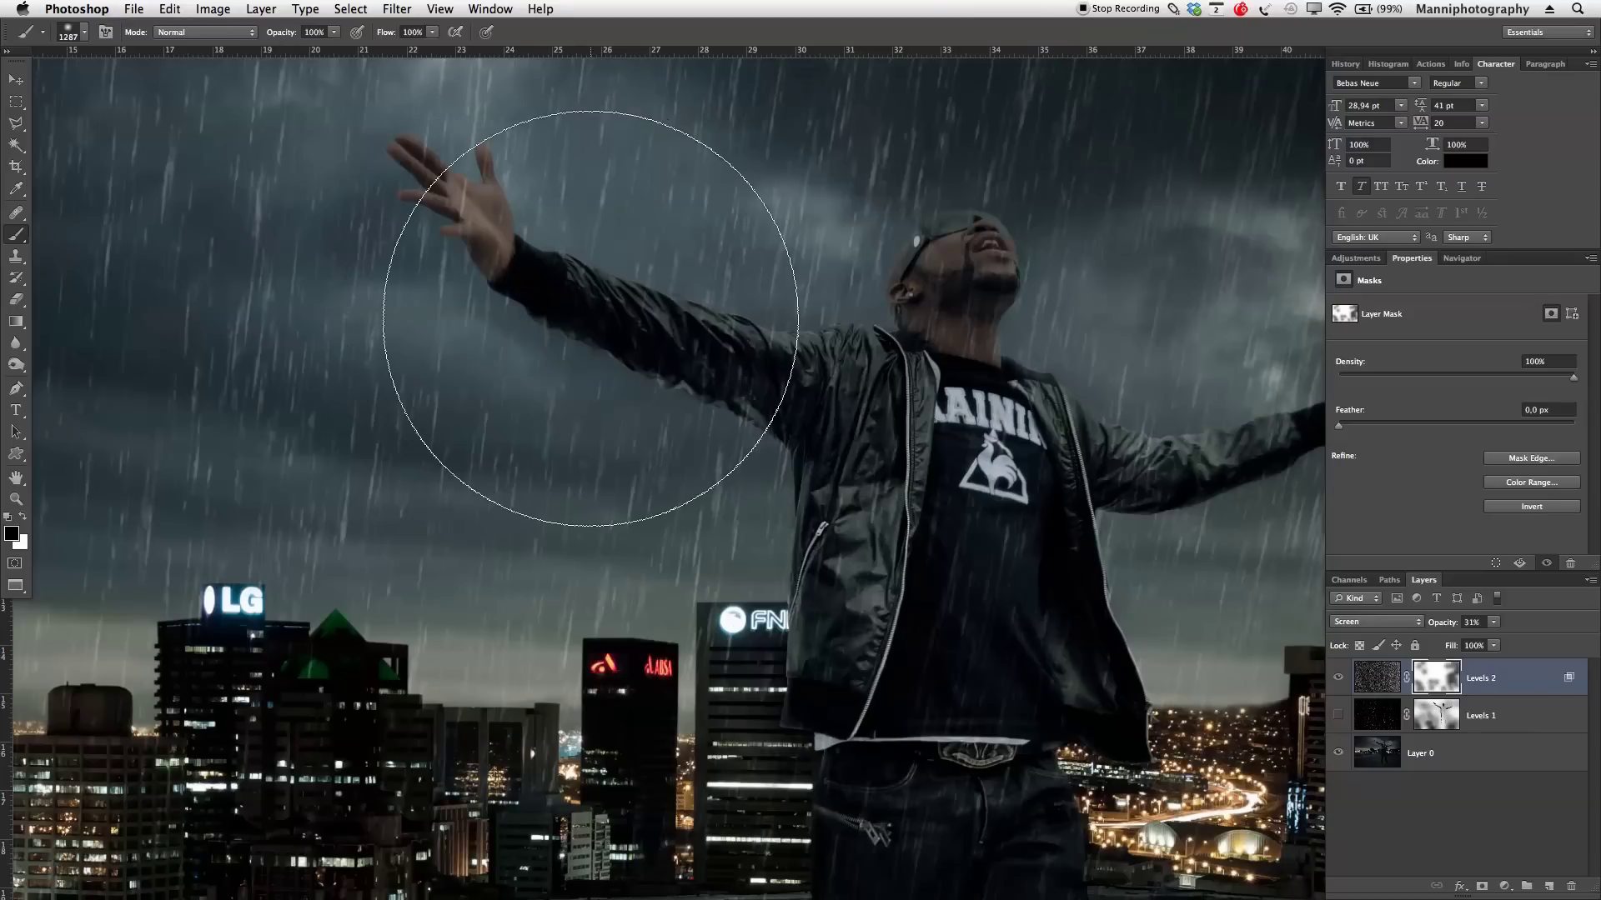
key("bracketleft")
key("bracketleft")
key("bracketleft")
key("bracketleft")
key("bracketleft")
key("bracketleft")
key("bracketleft")
key("bracketleft")
key("bracketleft")
key("bracketleft")
key("bracketleft")
key("bracketleft")
key("bracketleft")
key("bracketleft")
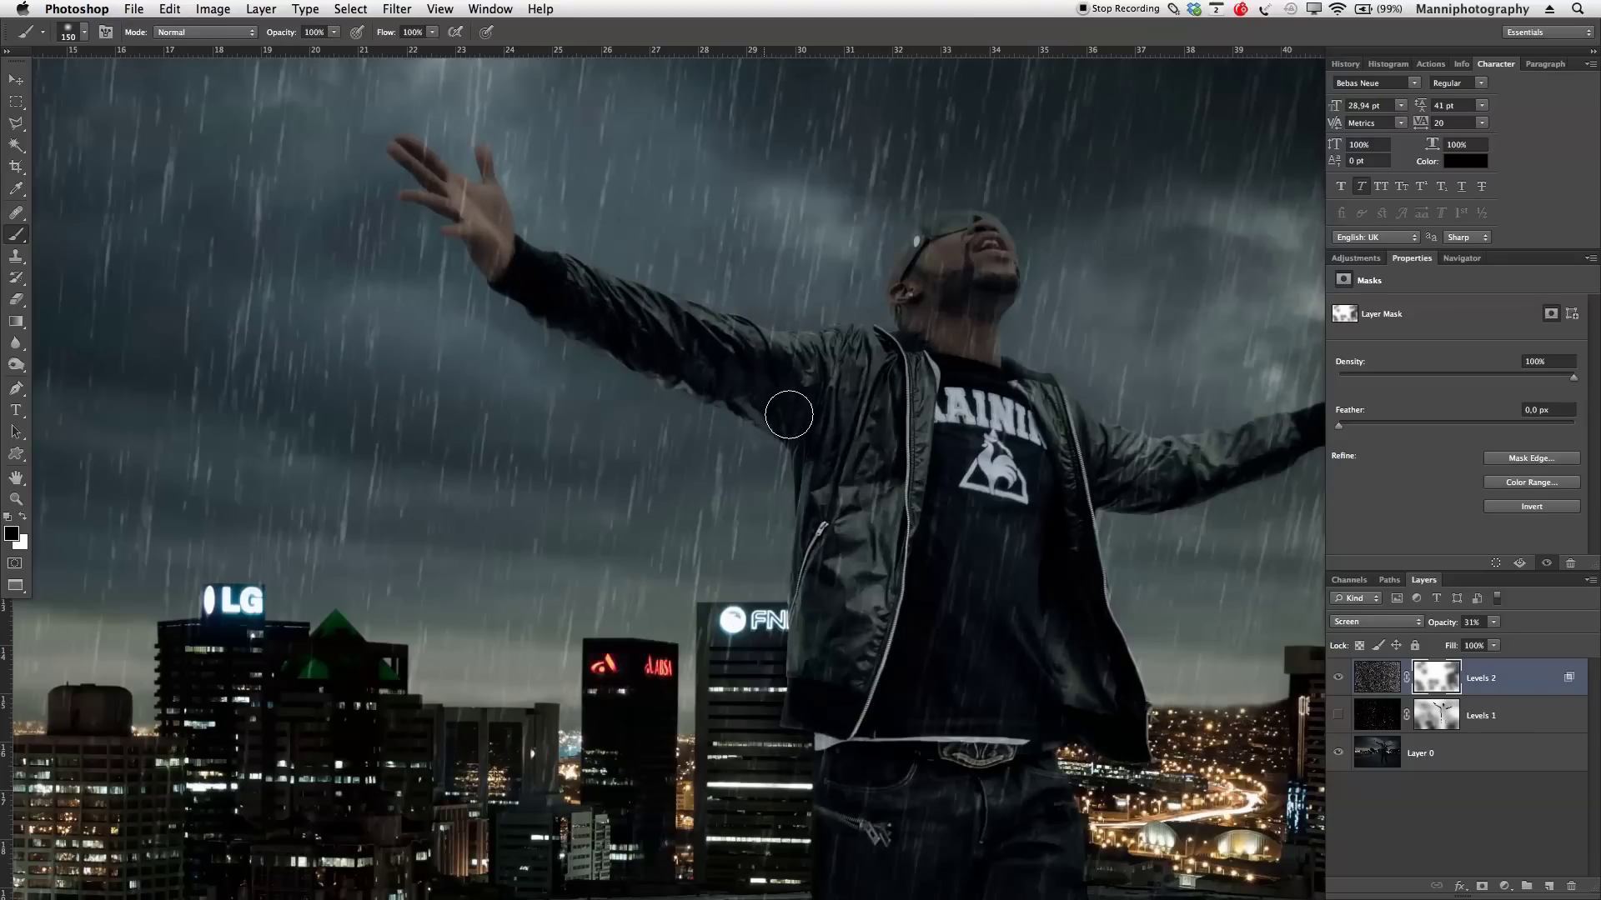
key("bracketleft")
key("bracketleft")
key("bracketleft")
key("bracketleft")
key("bracketleft")
key("bracketright")
key("bracketright")
key("bracketright")
key("bracketright")
key("bracketright")
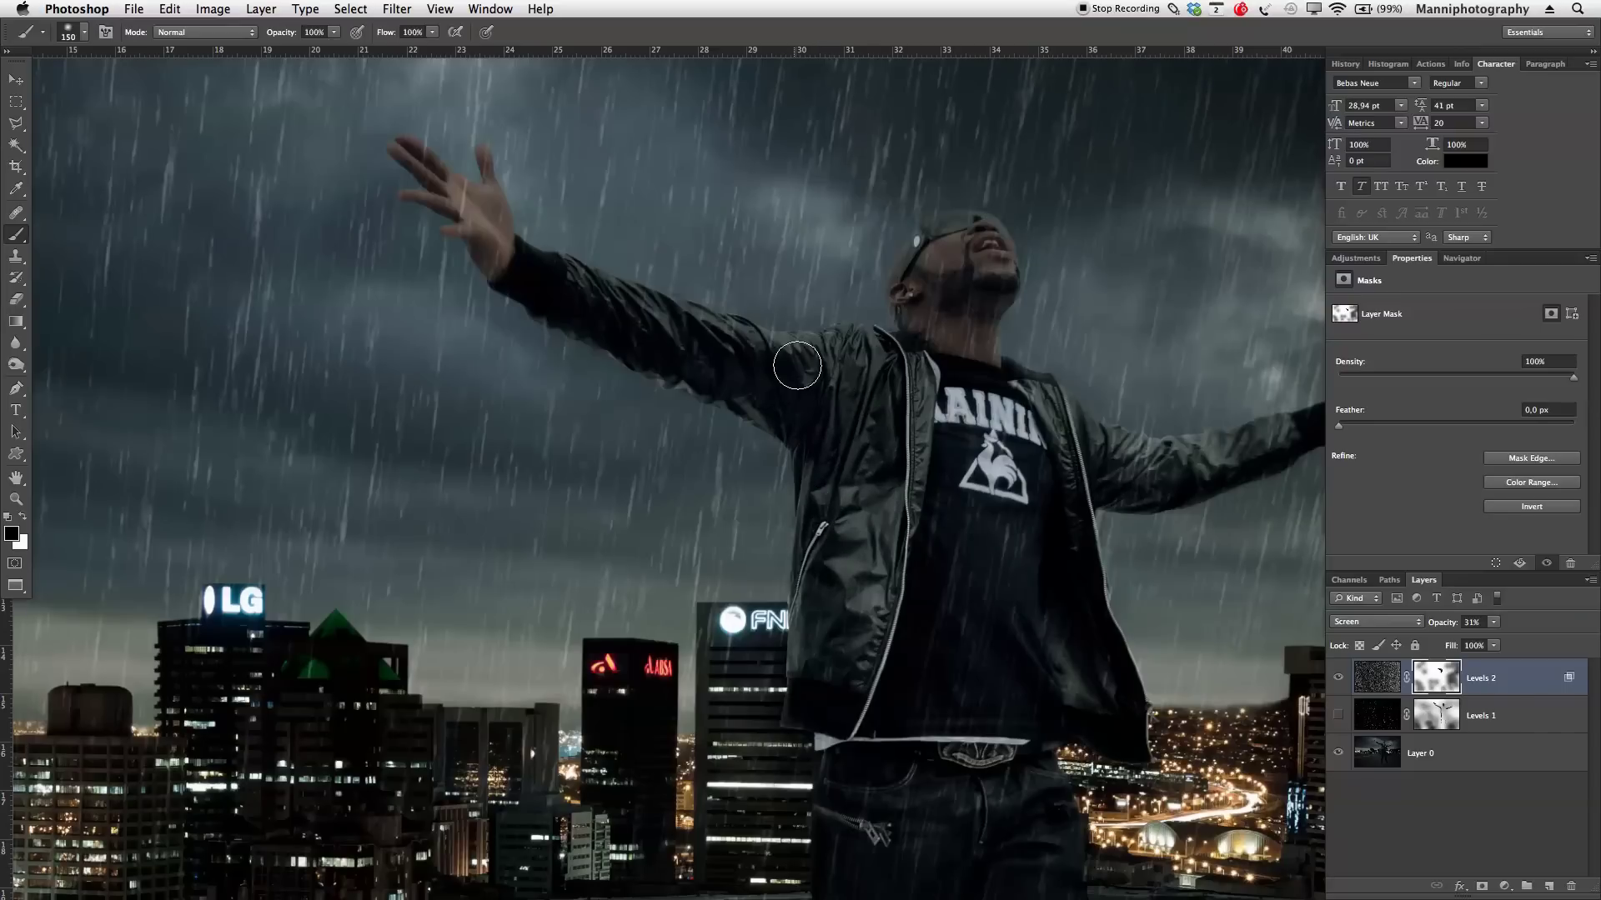
Paint out the rain on the man's face, arms and hands in the Levels 2 mask with smaller brushes down to 25 px.
key("bracketleft")
key("bracketleft")
key("bracketleft")
key("bracketleft")
key("bracketleft")
key("bracketleft")
key("bracketleft")
key("bracketleft")
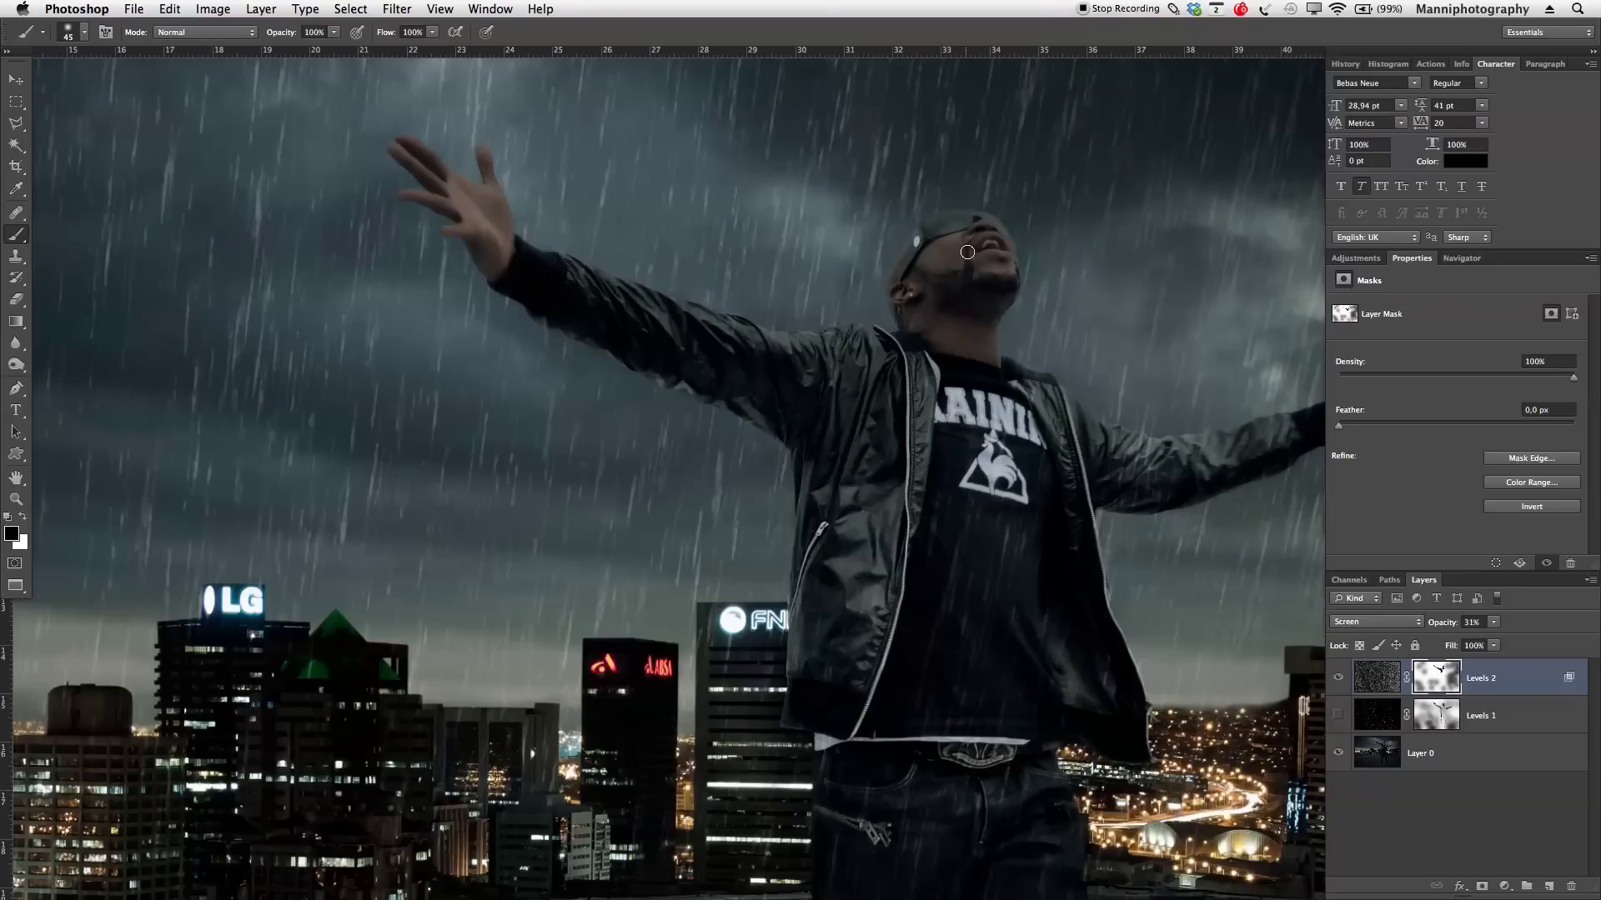
scroll(1012, 276, "right", 5)
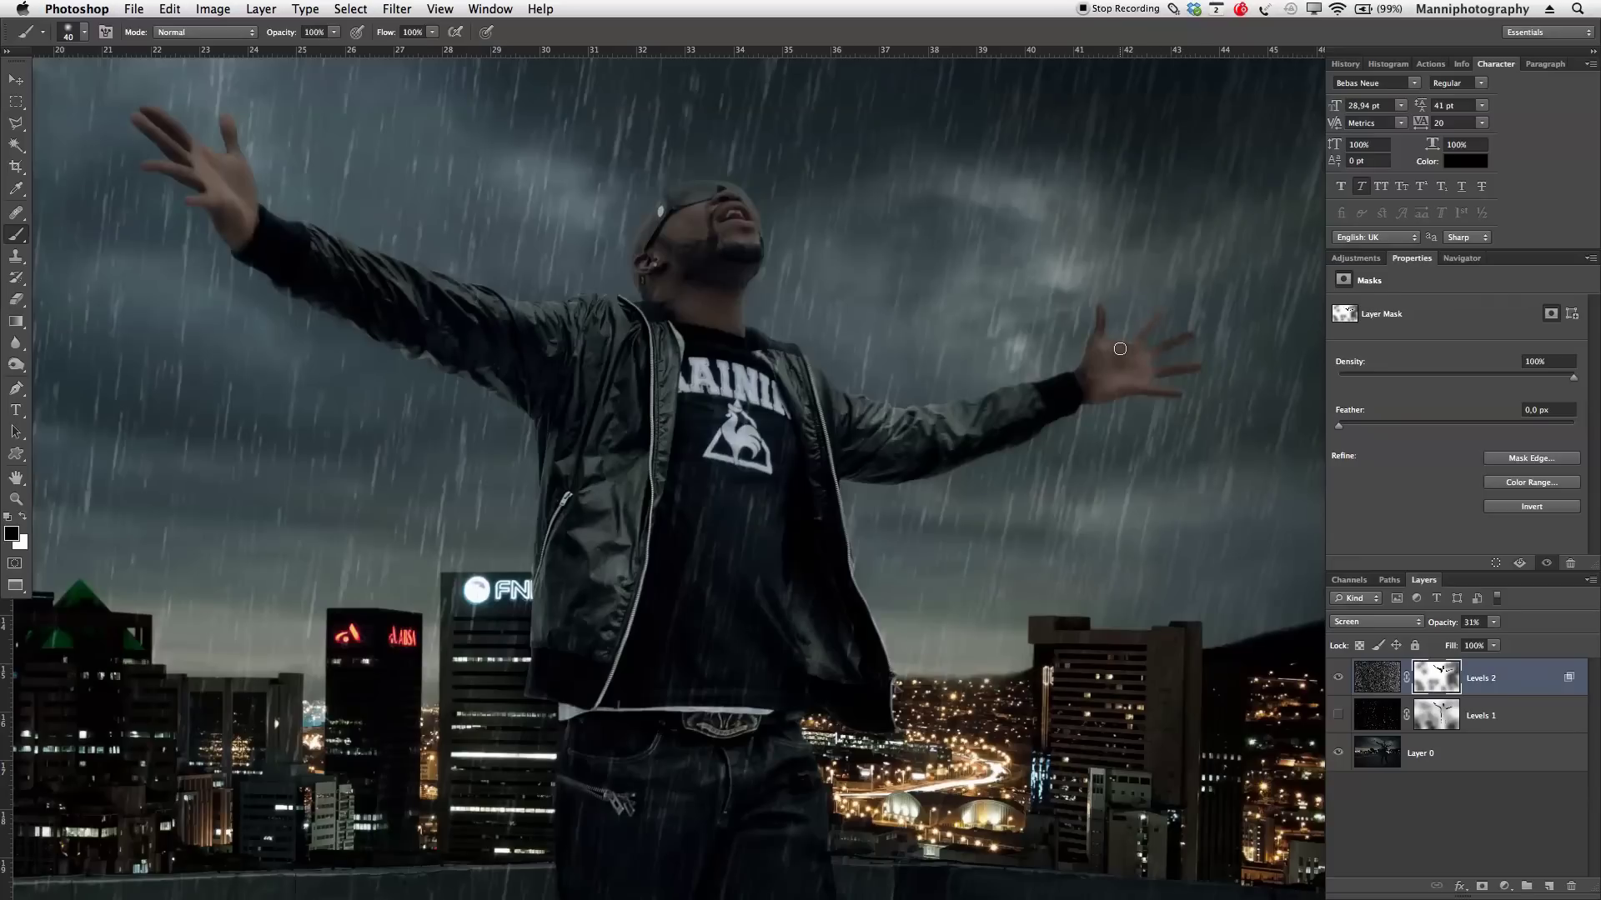
key("bracketleft")
Fade the rain over the man's legs and shoes in the mask using a 175 px brush at 28% opacity.
left_click_drag(787, 690, 813, 373)
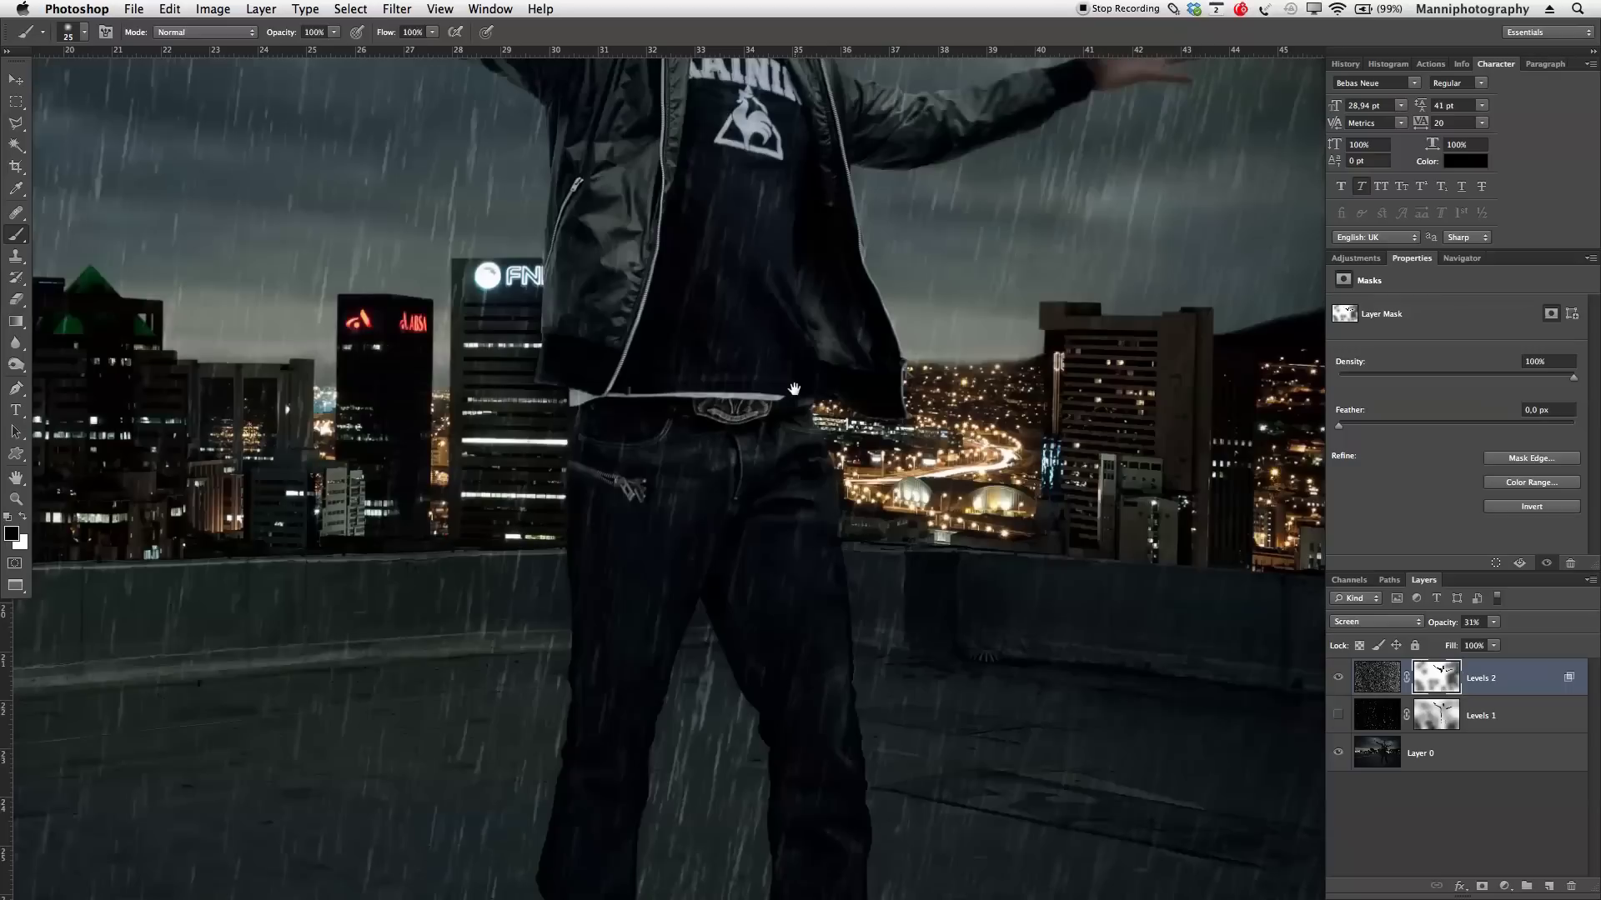
left_click_drag(868, 582, 868, 368)
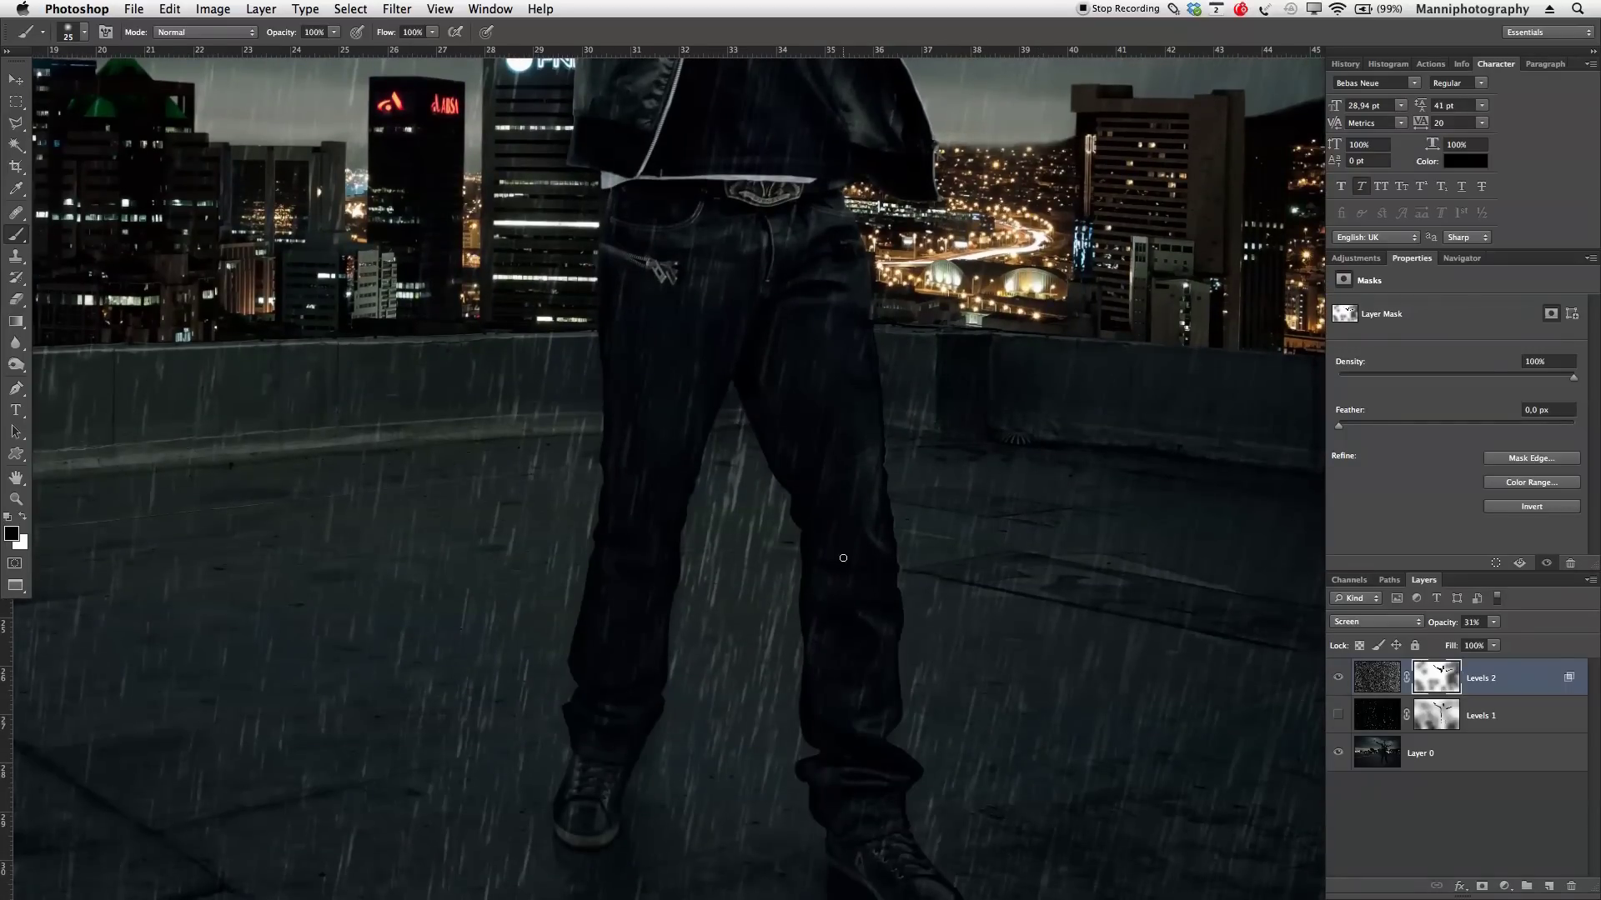
key("bracketright")
key("bracketright")
key("bracketright")
key("bracketright")
key("bracketright")
key("bracketright")
key("bracketright")
key("bracketright")
key("bracketright")
key("bracketright")
key("bracketright")
key("bracketright")
key("bracketright")
left_click_drag(293, 30, 226, 45)
key("bracketleft")
key("bracketleft")
key("bracketleft")
key("bracketleft")
key("bracketright")
key("bracketright")
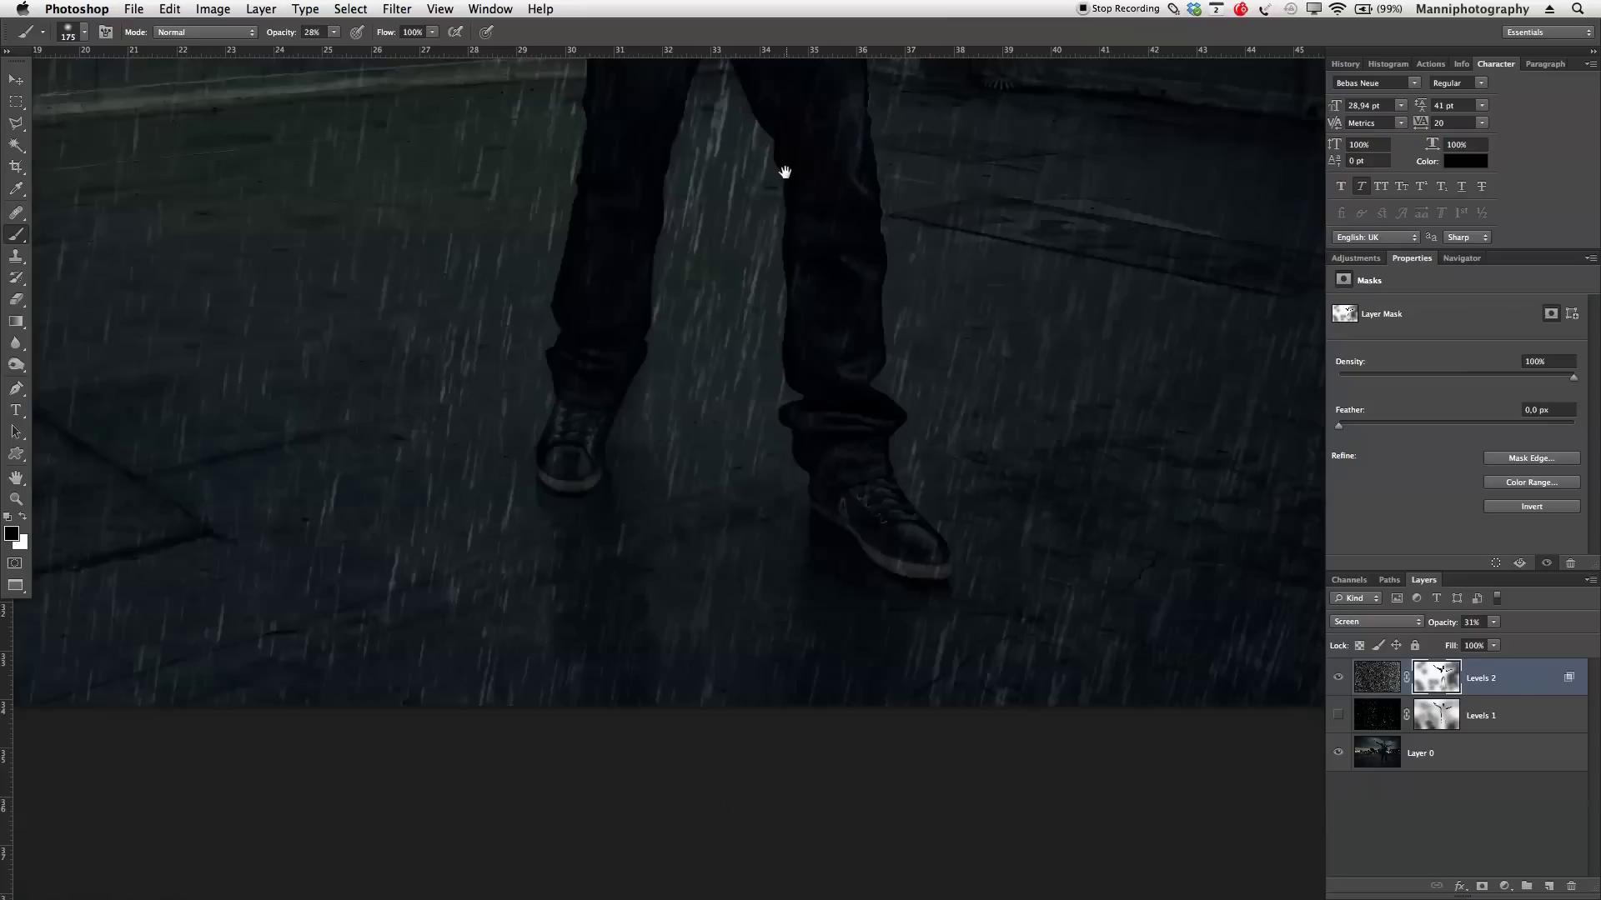
scroll(804, 367, "down", 5)
View the whole photo and compare the masked Levels 2 rain with Levels 1, leaving only Levels 2 shown.
key("z")
left_click_drag(954, 522, 869, 473)
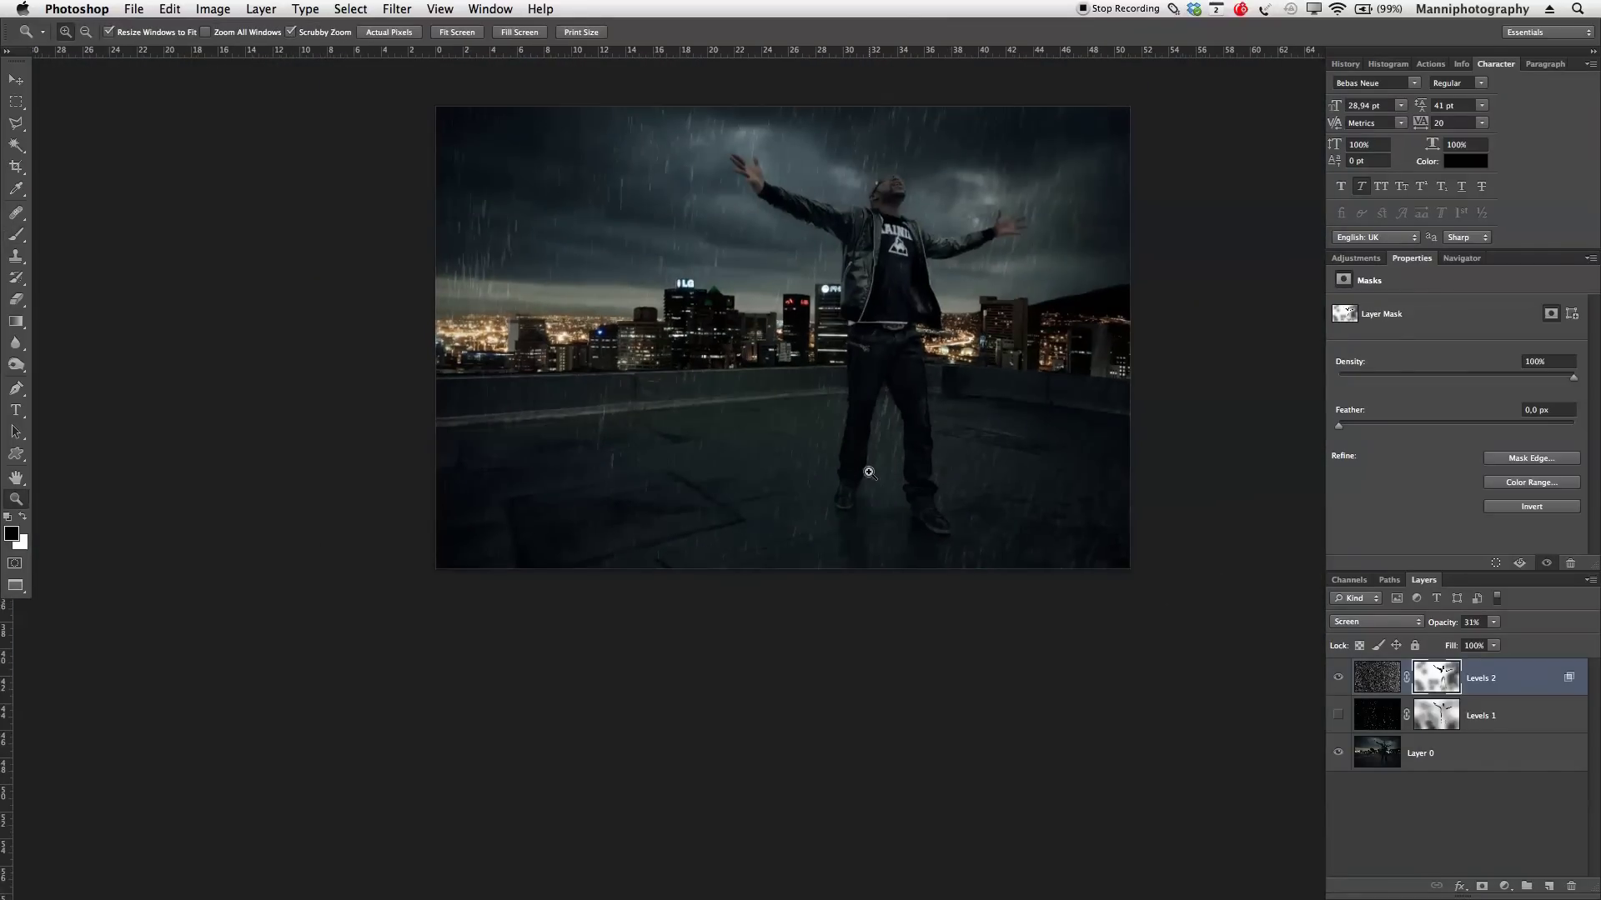
key("space")
left_click_drag(851, 408, 886, 503)
key("space")
left_click_drag(944, 672, 929, 647)
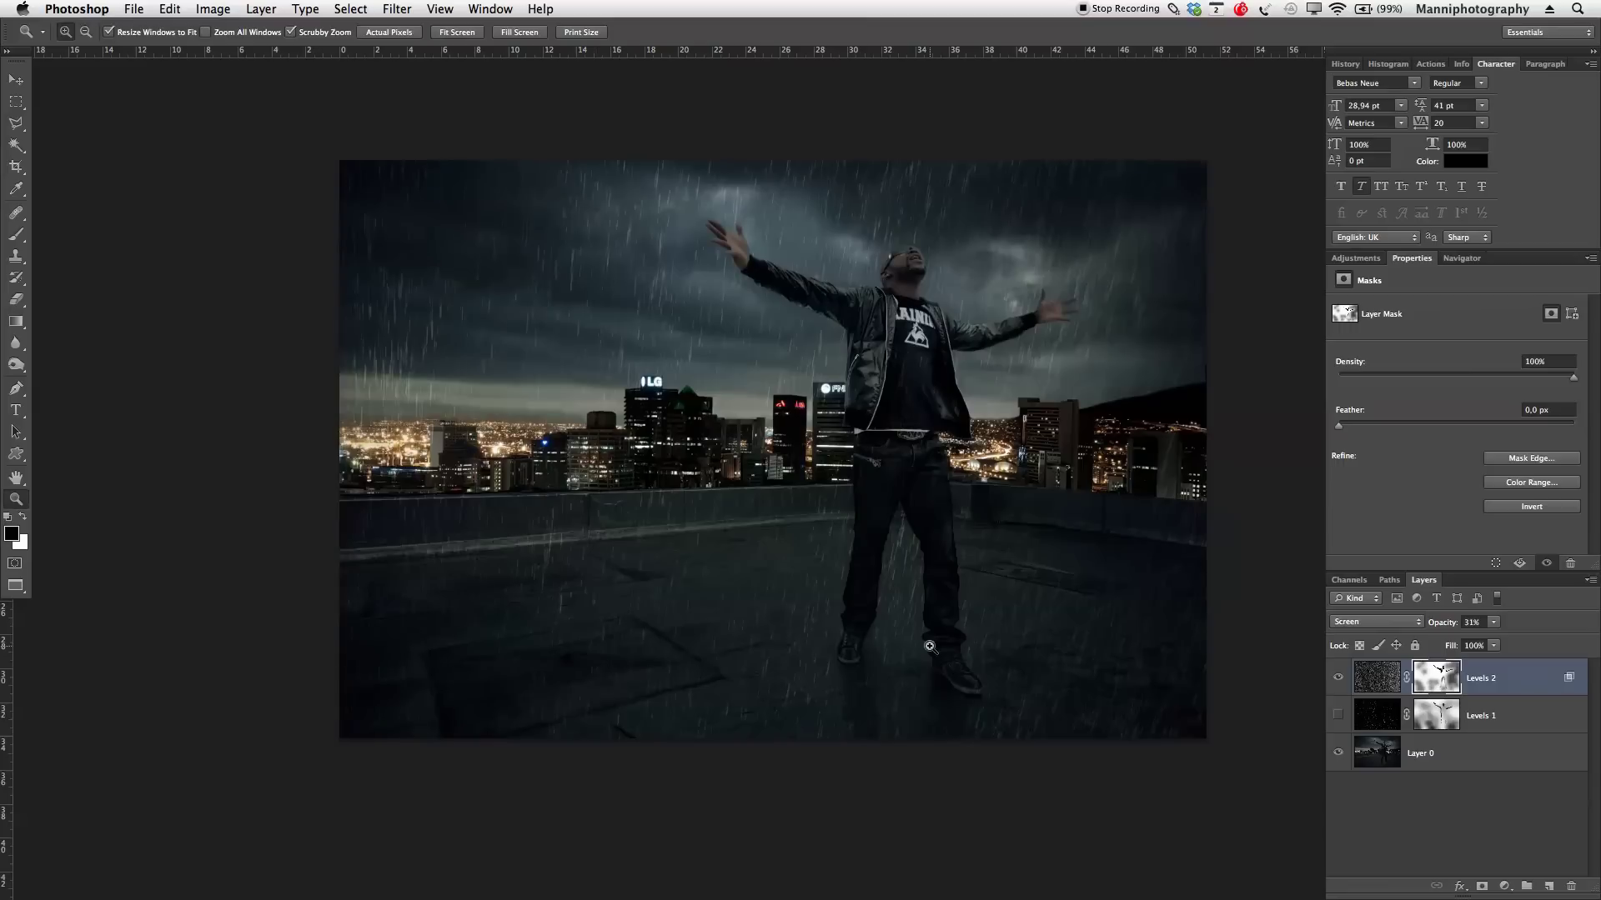
left_click(1338, 677)
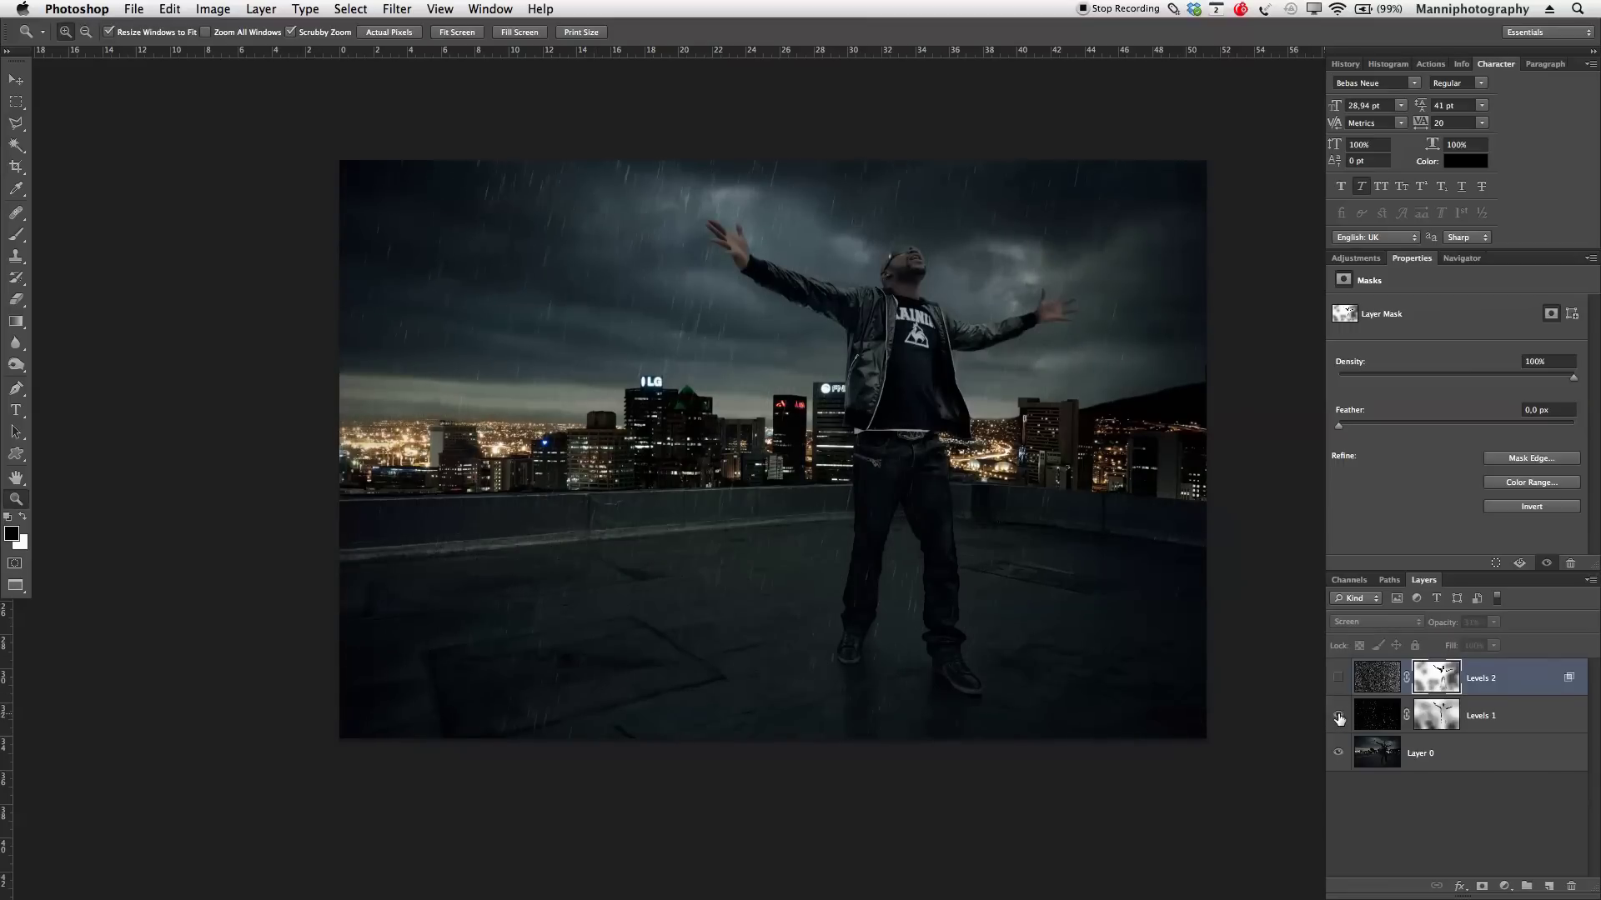
left_click(1338, 692)
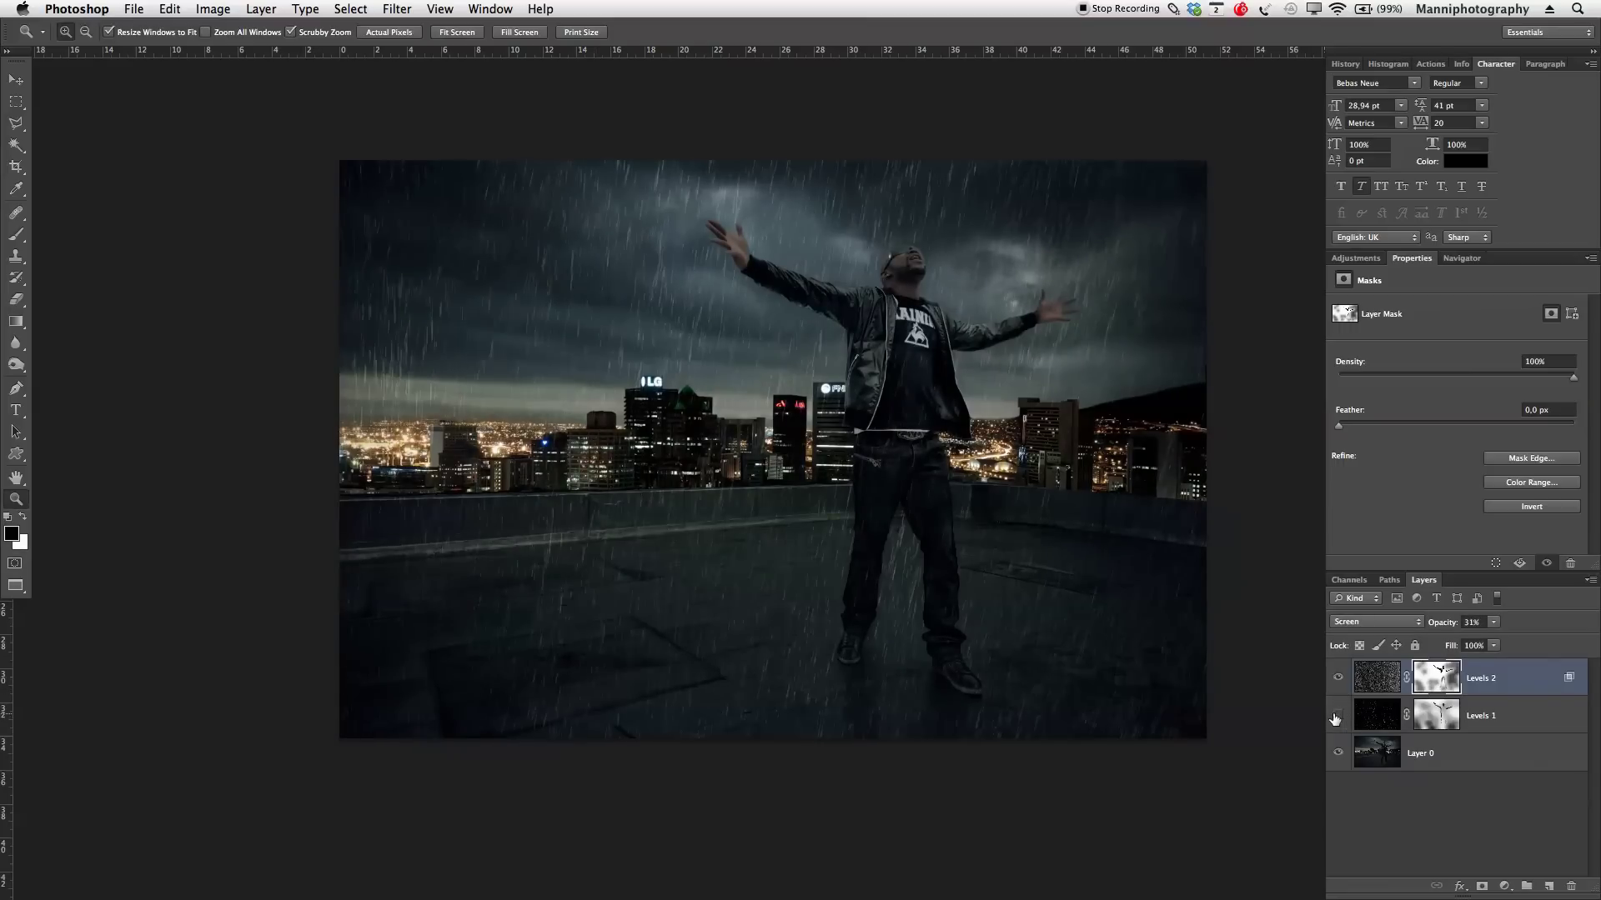
left_click(1339, 679)
Try a Levels adjustment clipped to the Levels 2 rain, shifting its shadow, midtone and highlight inputs, and delete it.
left_click(1356, 259)
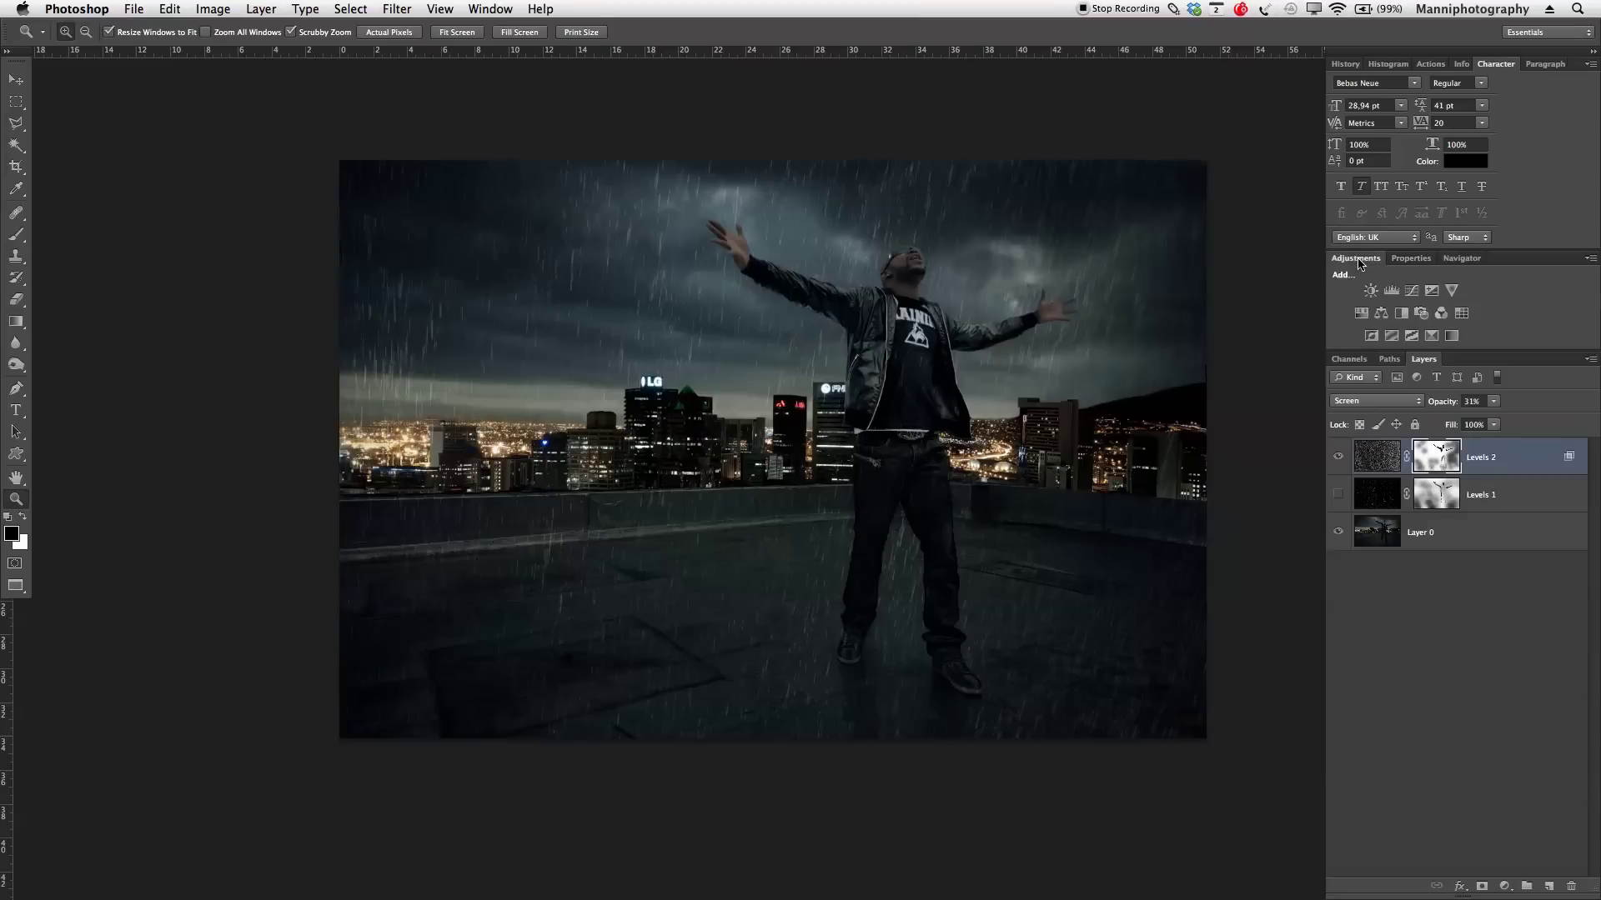
left_click(1392, 291)
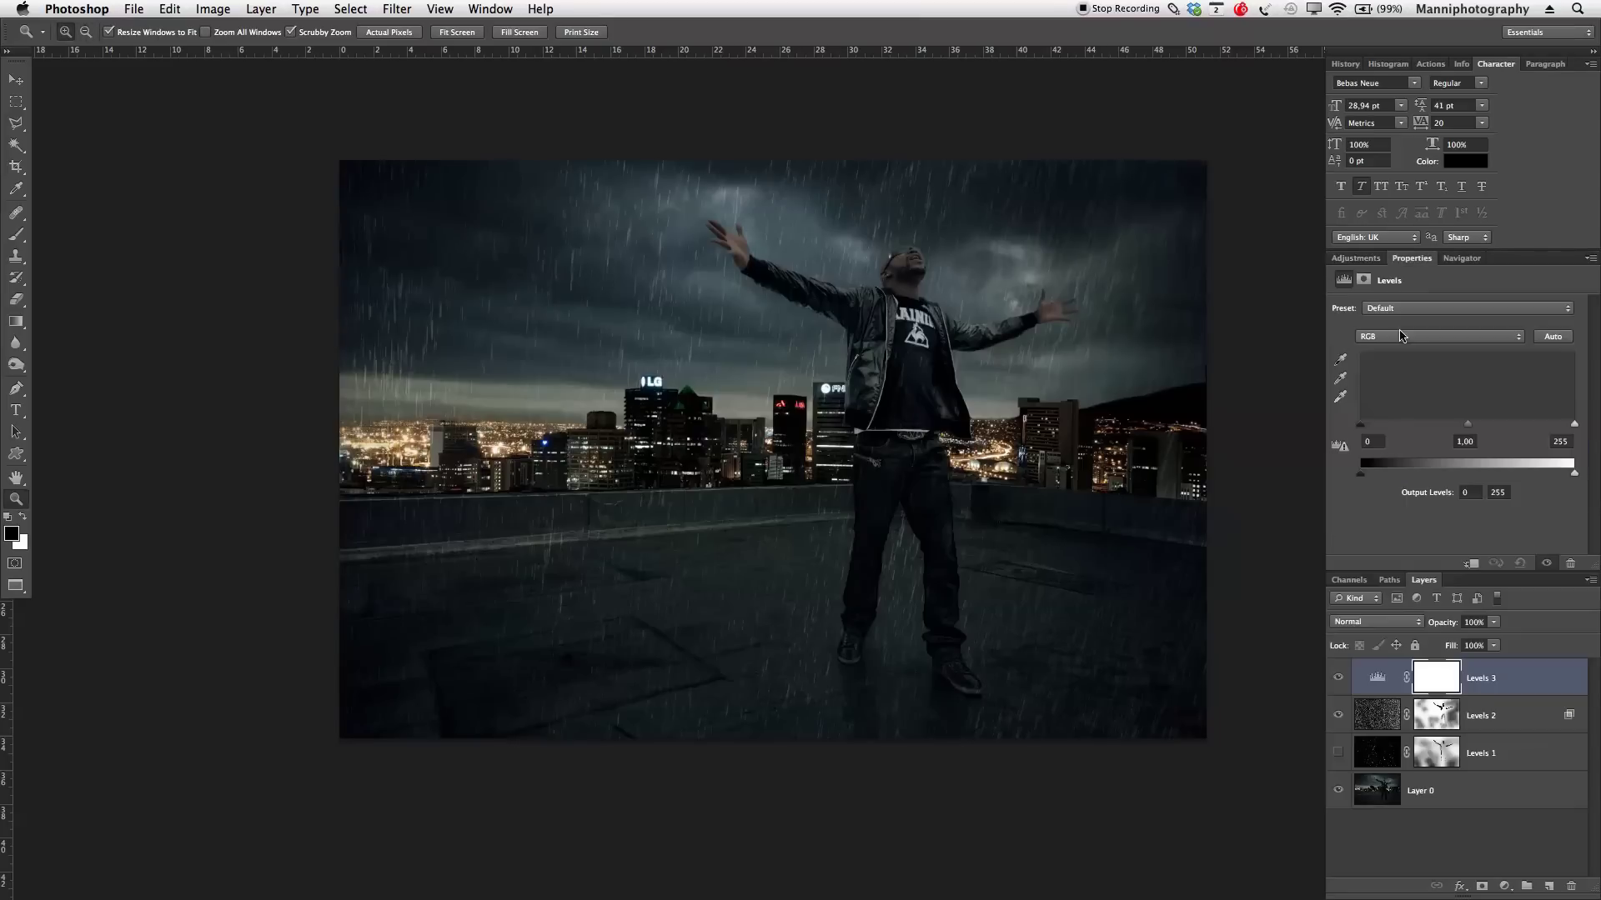
left_click(1383, 694, "alt")
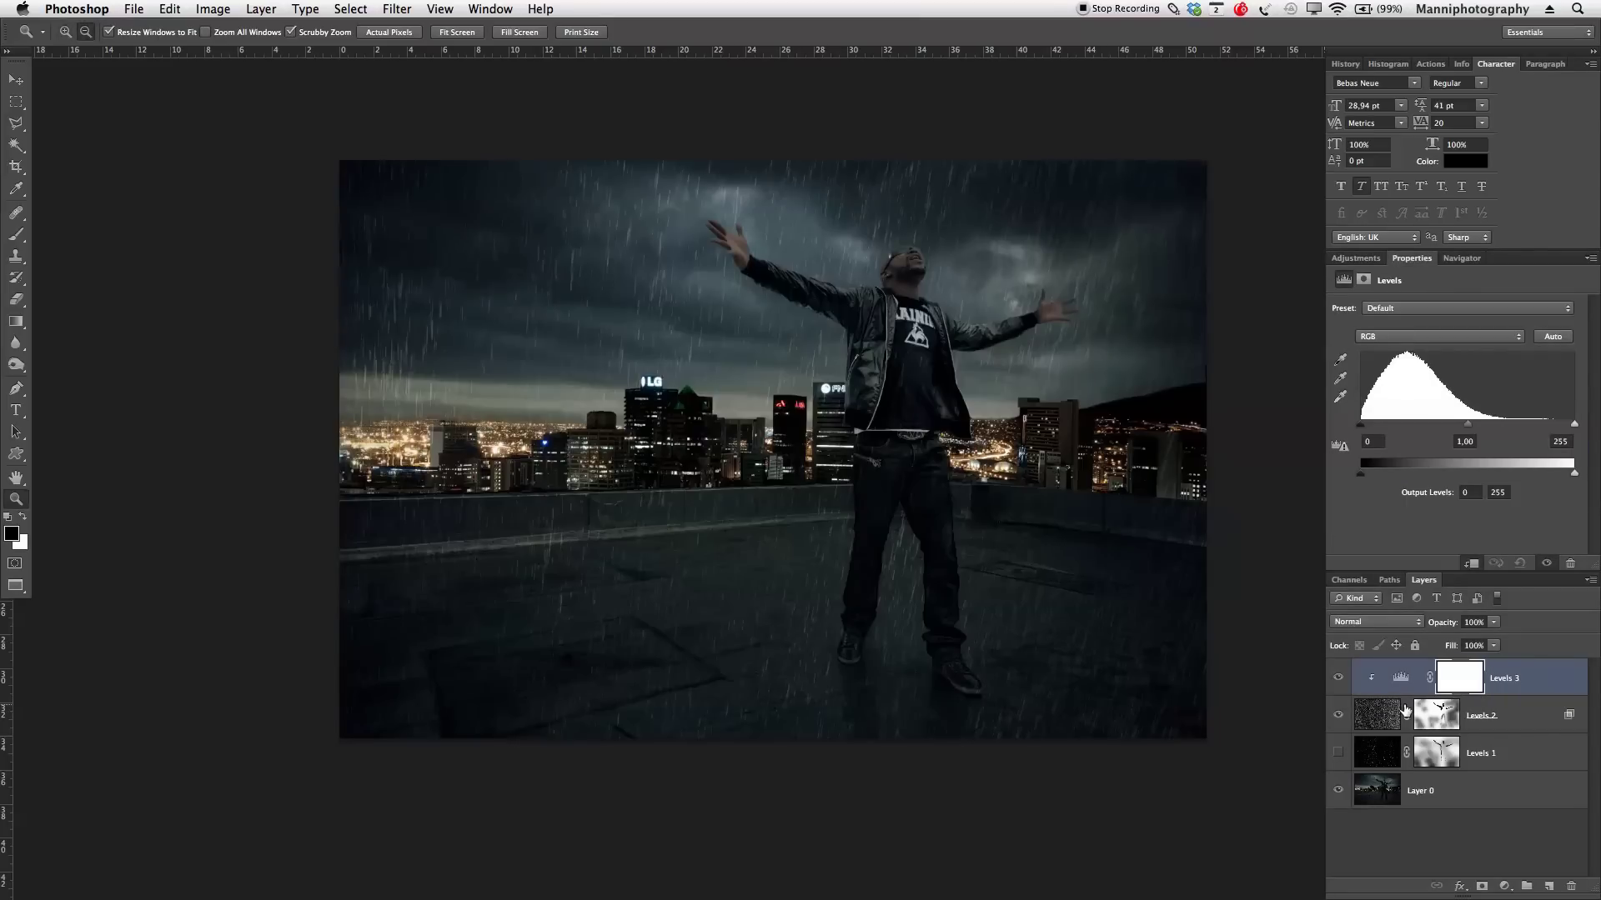
mouse_move(1360, 424)
left_mouse_down()
mouse_move(1424, 429)
mouse_move(1375, 428)
left_mouse_up()
left_click_drag(1474, 426, 1450, 429)
mouse_move(1575, 429)
left_mouse_down()
mouse_move(1529, 428)
mouse_move(1572, 425)
left_mouse_up()
key("BackSpace")
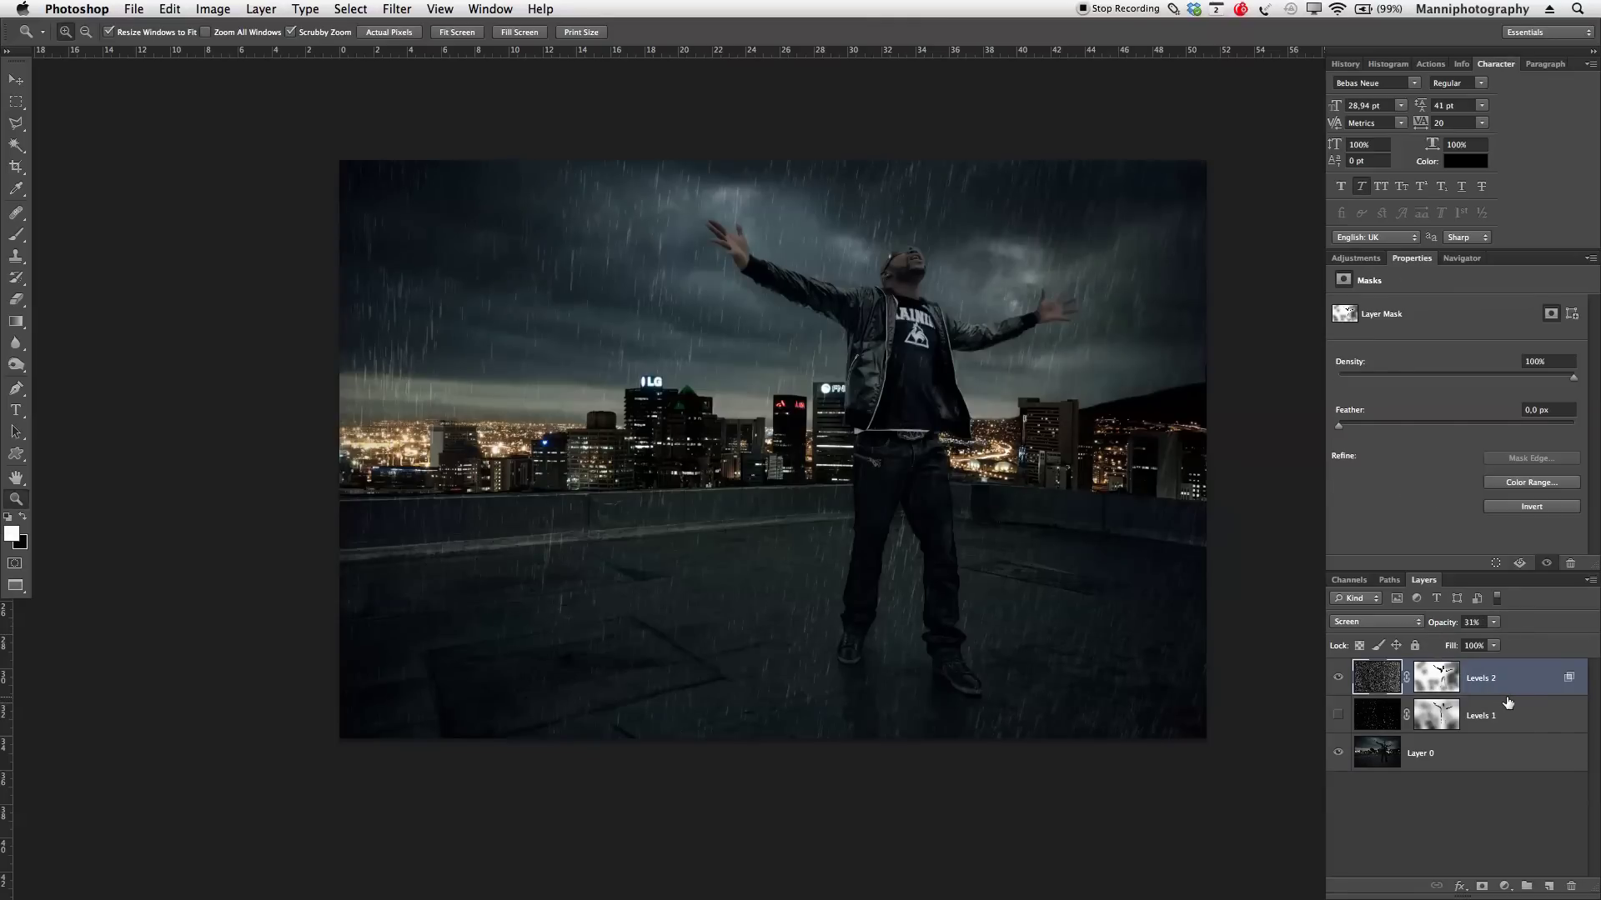
Compare the photo with and without the finished Levels 2 rain and select that layer's mask.
left_click(1338, 678)
left_click(1338, 679)
left_click(1338, 679)
left_click(1339, 680)
left_click(1451, 688)
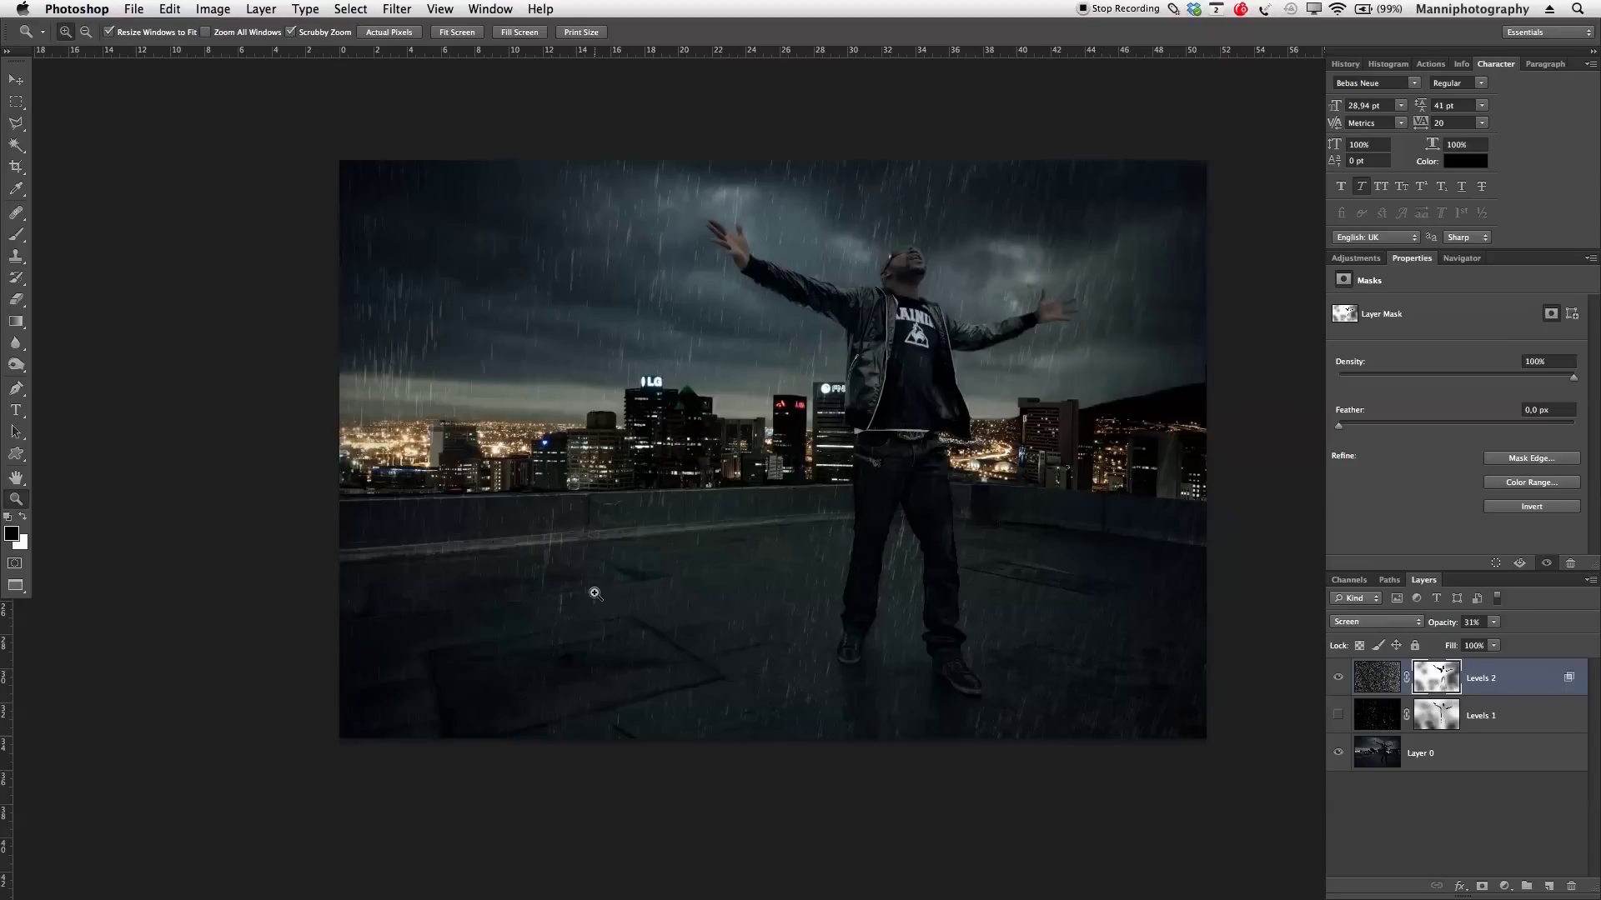